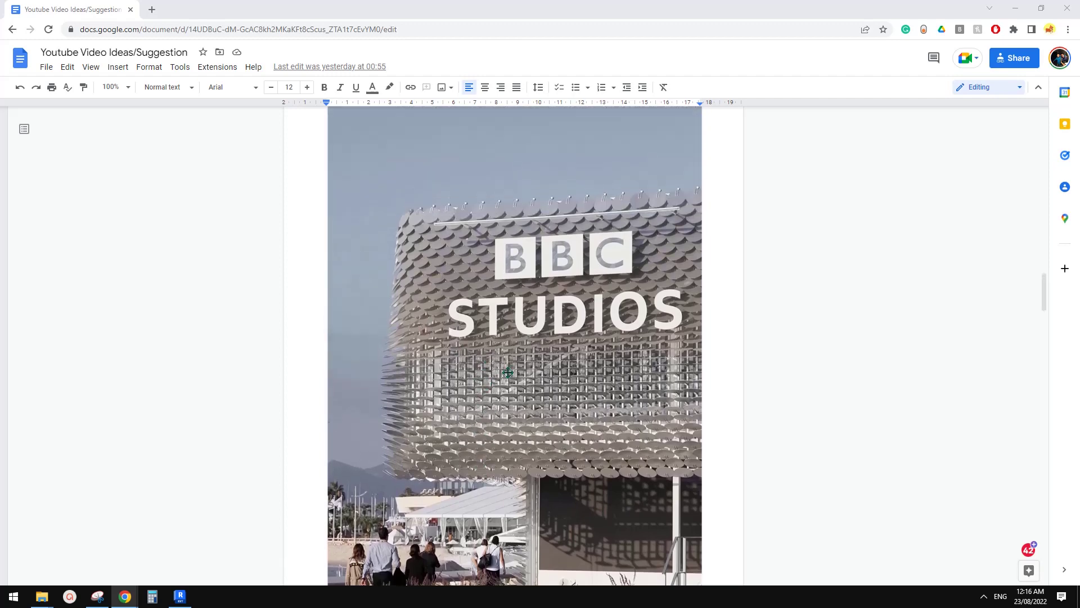
# Step: Examine the scale-like cladding in the BBC Studios reference photo, and switch to Revit to view the curved panel facade
pyautogui.scroll(-2, 520, 363)
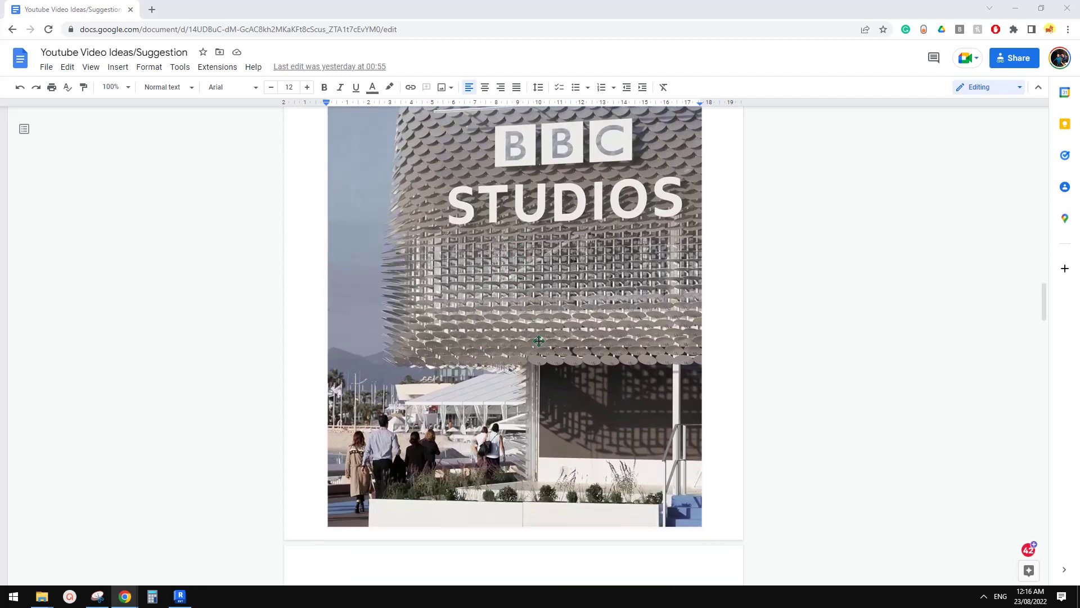
pyautogui.scroll(1, 423, 446)
pyautogui.click(180, 596)
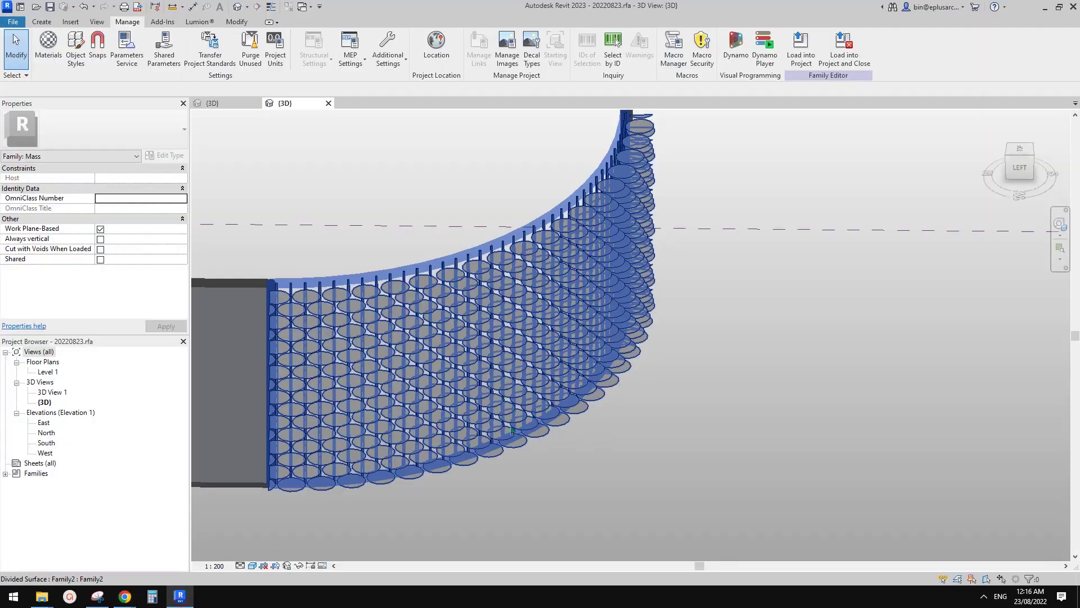
pyautogui.keyDown('shift'); pyautogui.moveTo(536, 412); pyautogui.dragTo(583, 405, button='middle'); pyautogui.keyUp('shift')
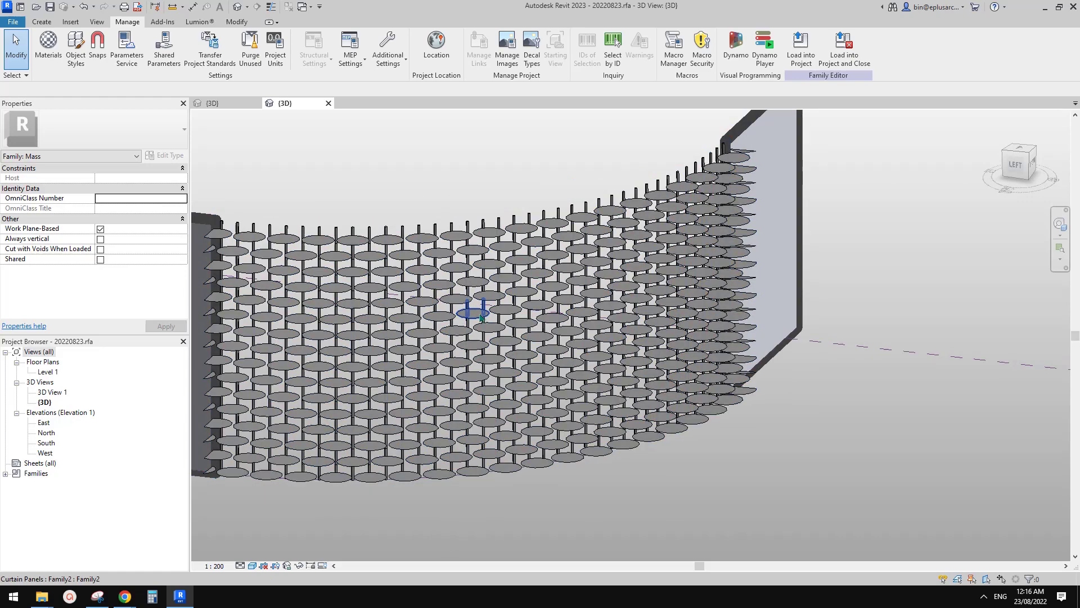
# Step: Inspect the angle parameter A of one curtain panel and compare the facade with the BBC Studios photo in Google Docs
pyautogui.click(478, 312)
pyautogui.scroll(1, 554, 326)
pyautogui.click(730, 498)
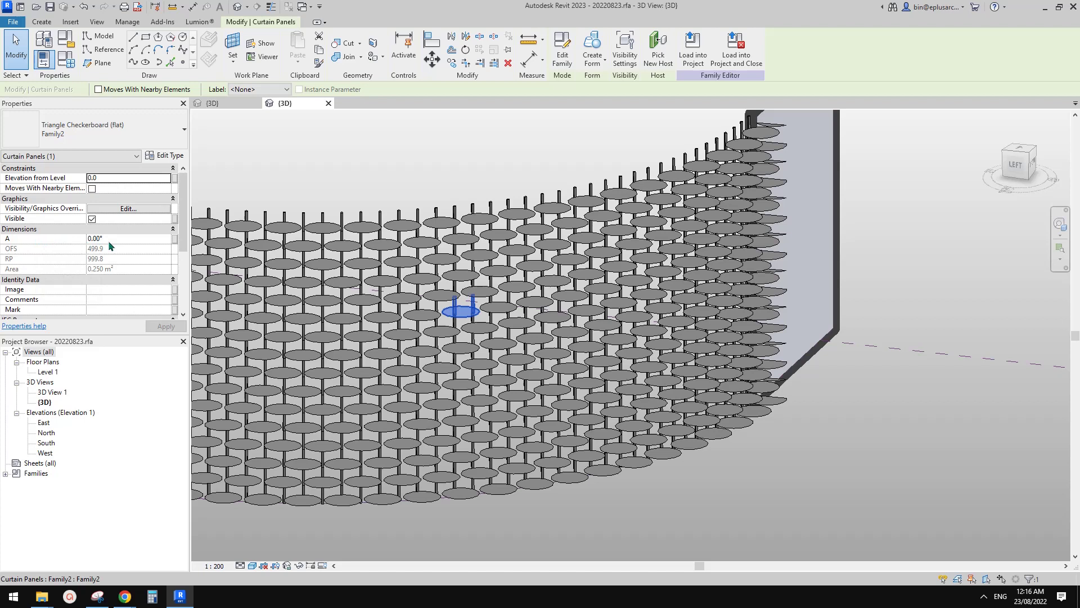
pyautogui.click(119, 240)
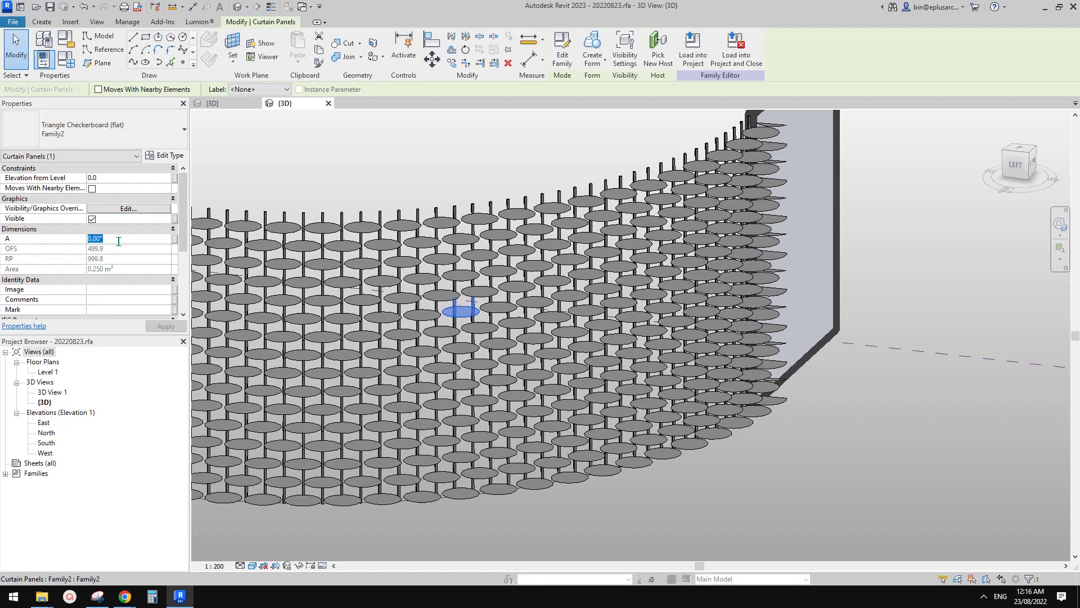
pyautogui.moveTo(125, 595)
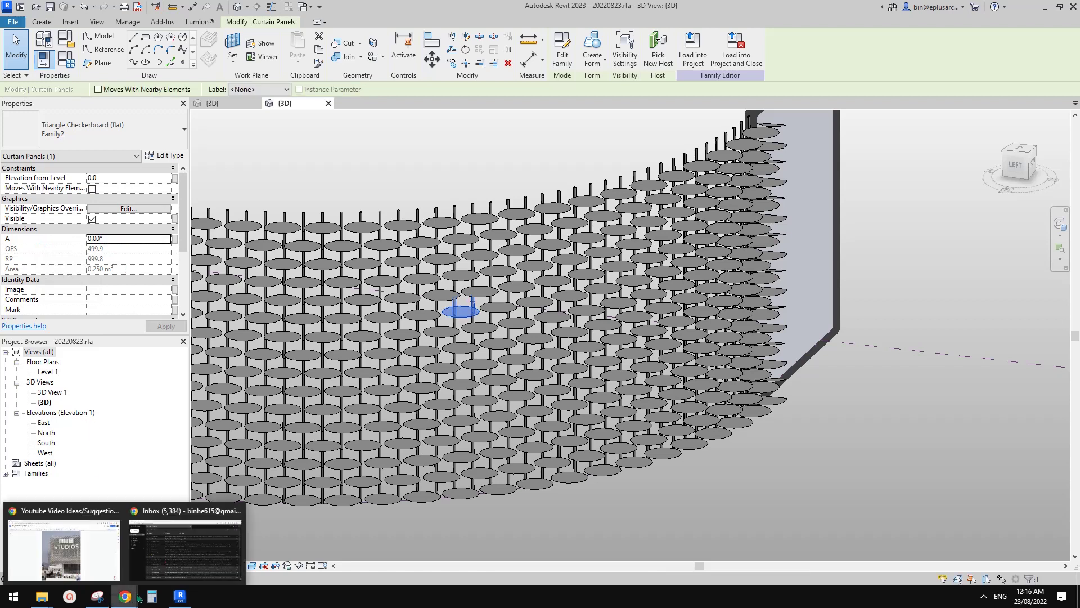
pyautogui.click(96, 551)
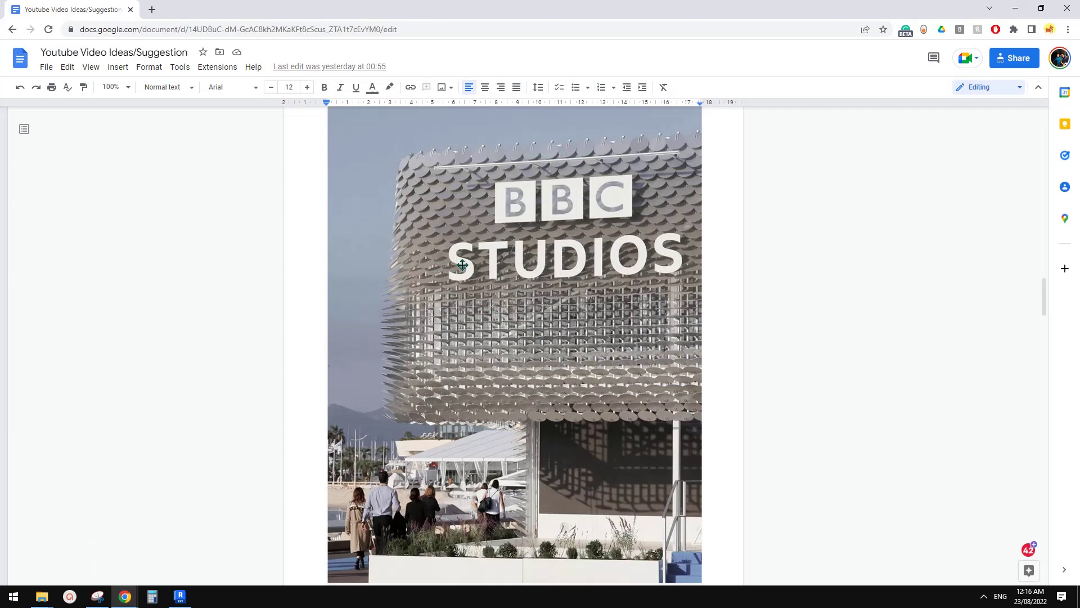
pyautogui.click(180, 596)
# Step: Set parameter A of a curtain panel along the facade's top edge to -80° and view the rotated panel
pyautogui.moveTo(548, 248); pyautogui.dragTo(517, 316, button='middle')
pyautogui.click(581, 196)
pyautogui.scroll(2, 591, 264)
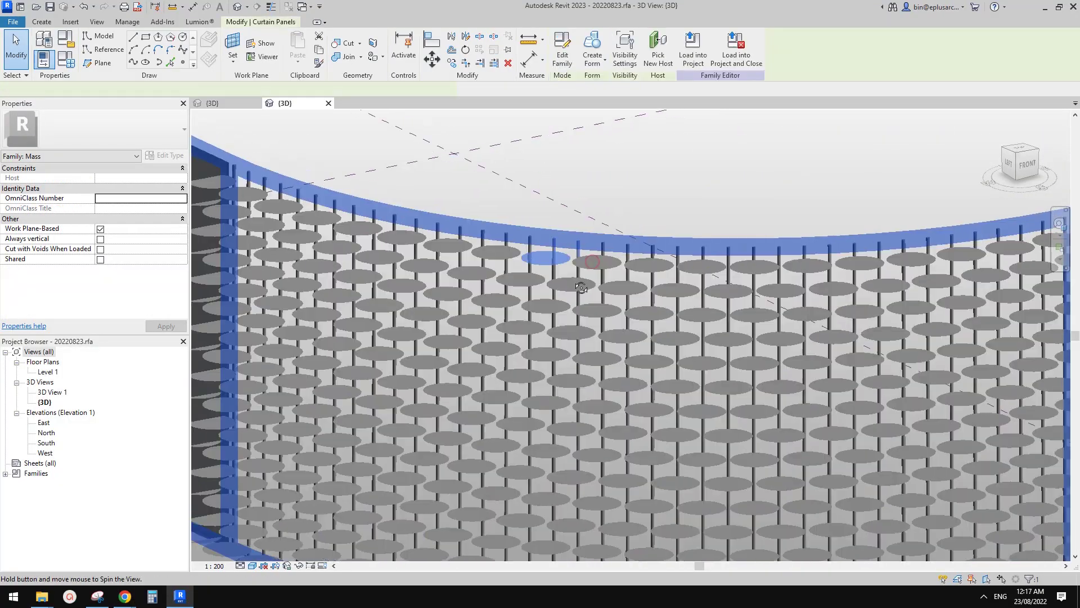
pyautogui.click(545, 259)
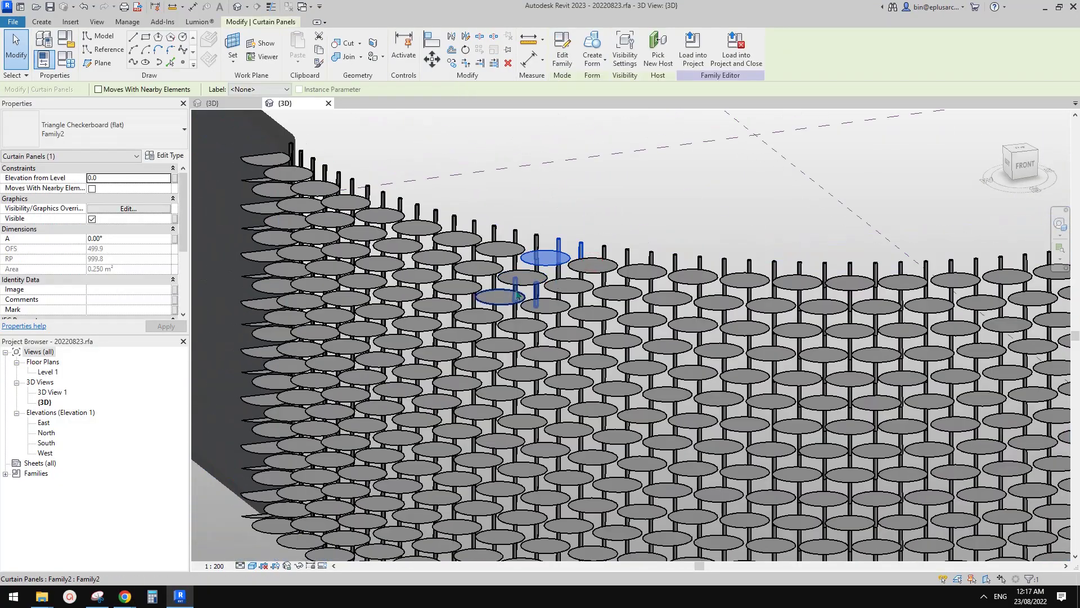
pyautogui.click(129, 240)
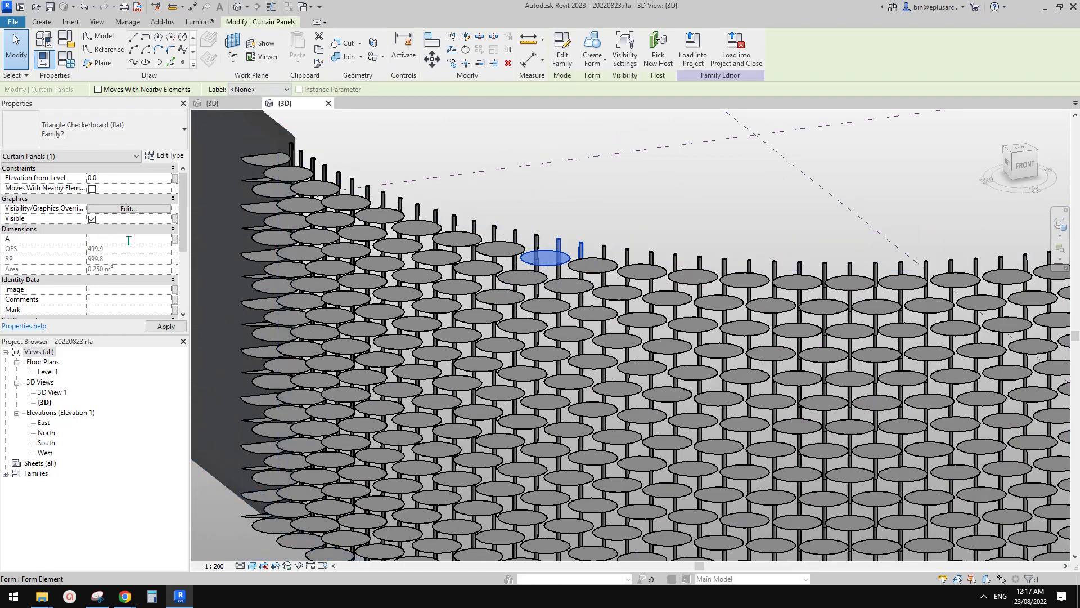
pyautogui.click(568, 165)
pyautogui.keyDown('shift'); pyautogui.moveTo(558, 242); pyautogui.dragTo(487, 386, button='middle'); pyautogui.keyUp('shift')
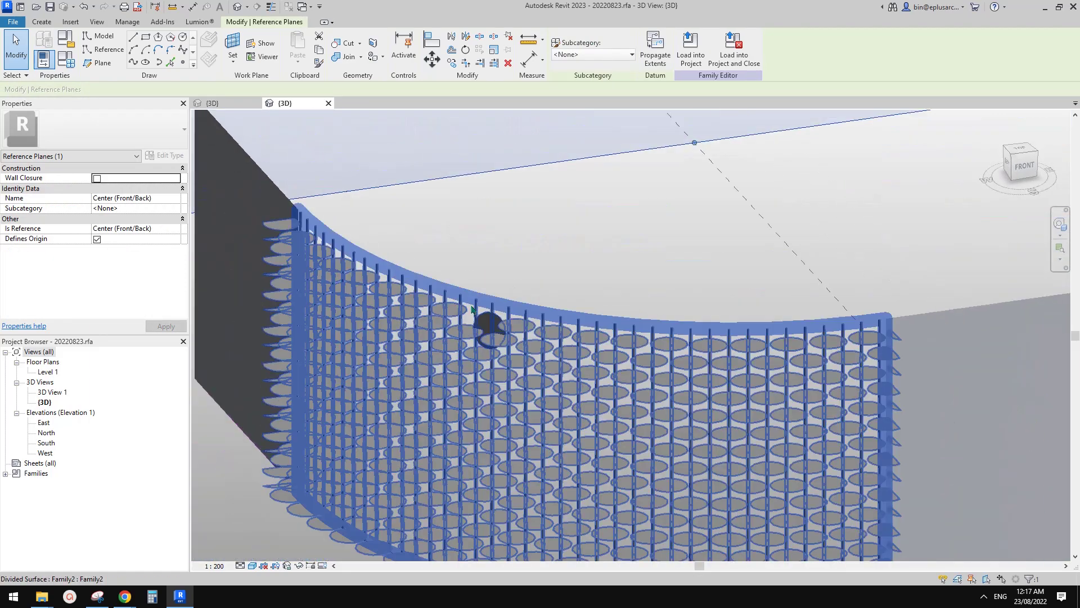
pyautogui.press('Escape')
pyautogui.click(488, 326)
pyautogui.keyDown('shift'); pyautogui.moveTo(487, 326); pyautogui.dragTo(363, 454, button='middle'); pyautogui.keyUp('shift')
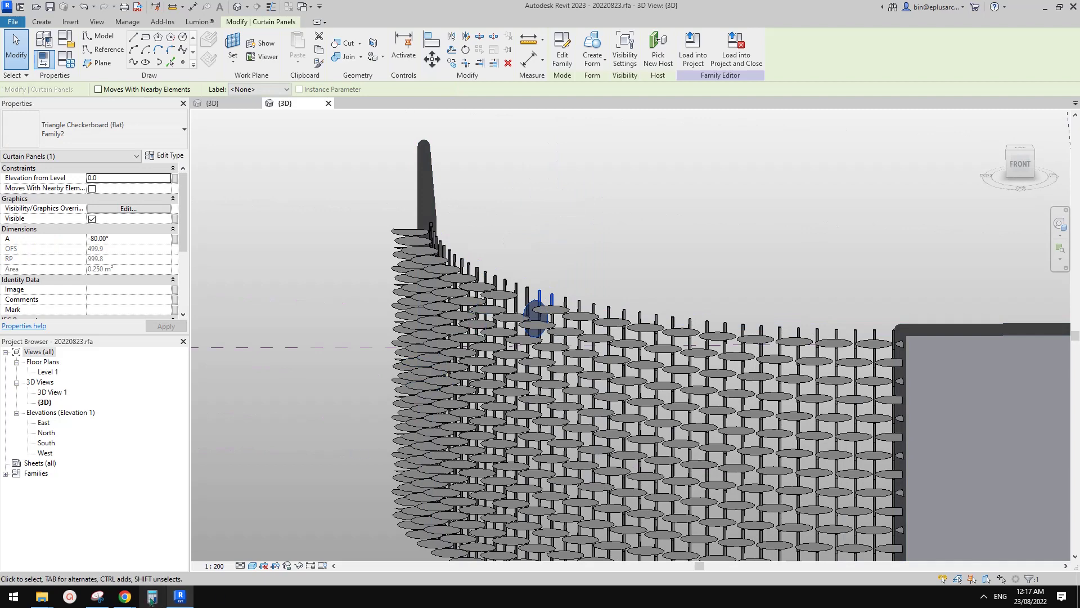
# Step: Check the orientation of the upper and lower scales in the BBC Studios photo in Google Docs, and return to Revit
pyautogui.moveTo(125, 596)
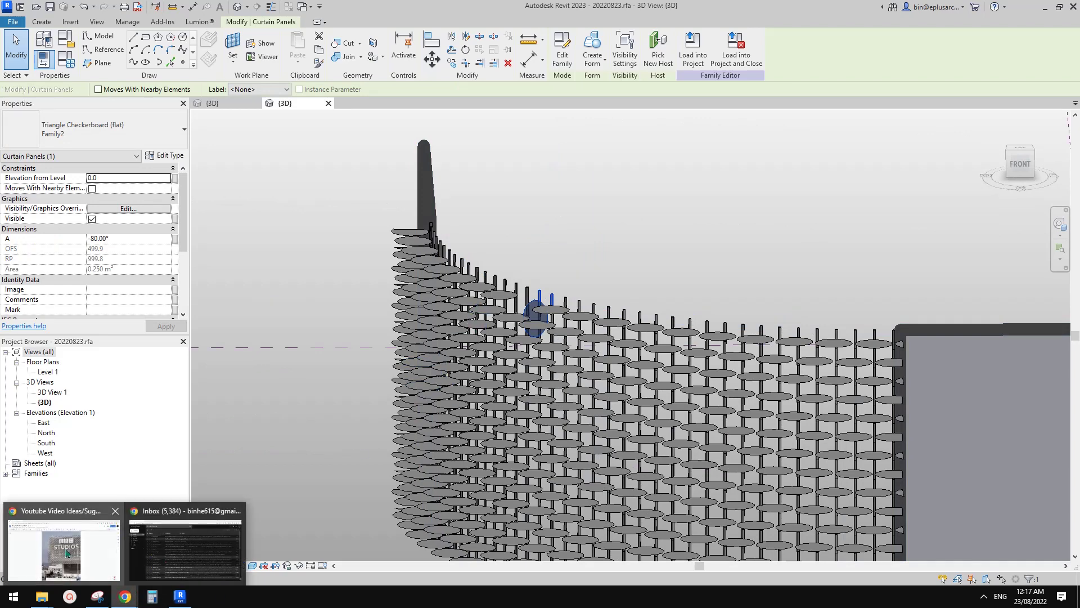
pyautogui.click(65, 548)
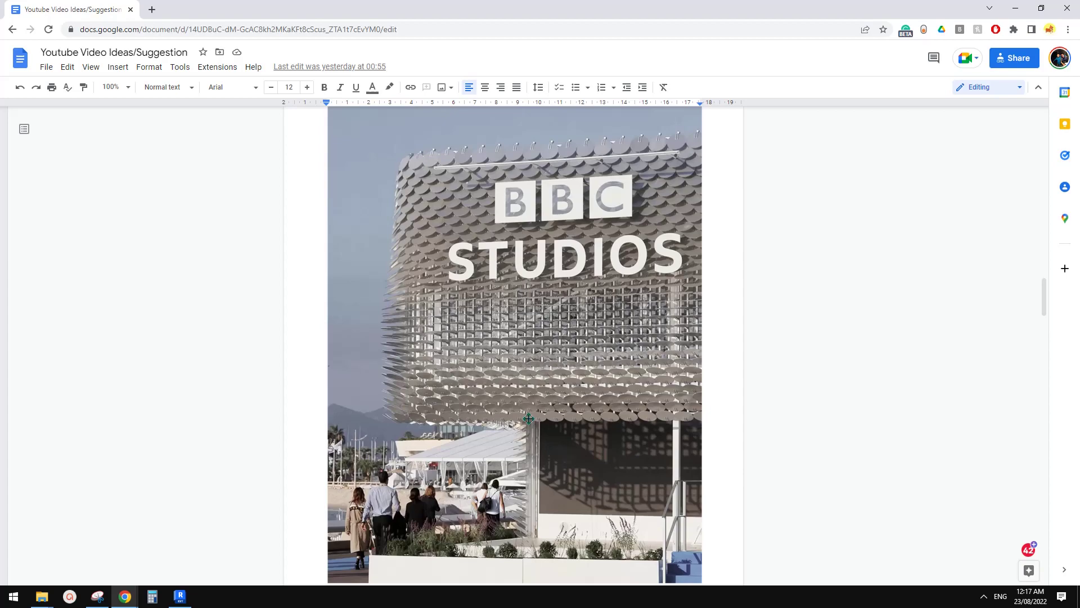
pyautogui.click(189, 595)
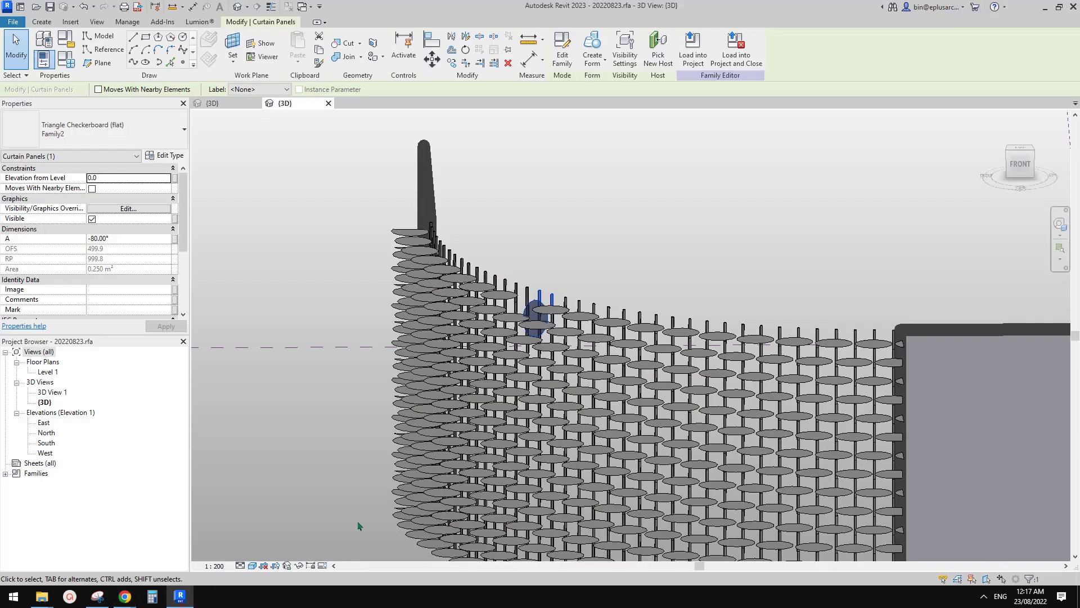
# Step: Set parameter A of a curtain panel on the facade's bottom edge to 30°, using the BBC Studios photo as reference
pyautogui.moveTo(529, 325); pyautogui.dragTo(511, 192, button='middle')
pyautogui.click(516, 460)
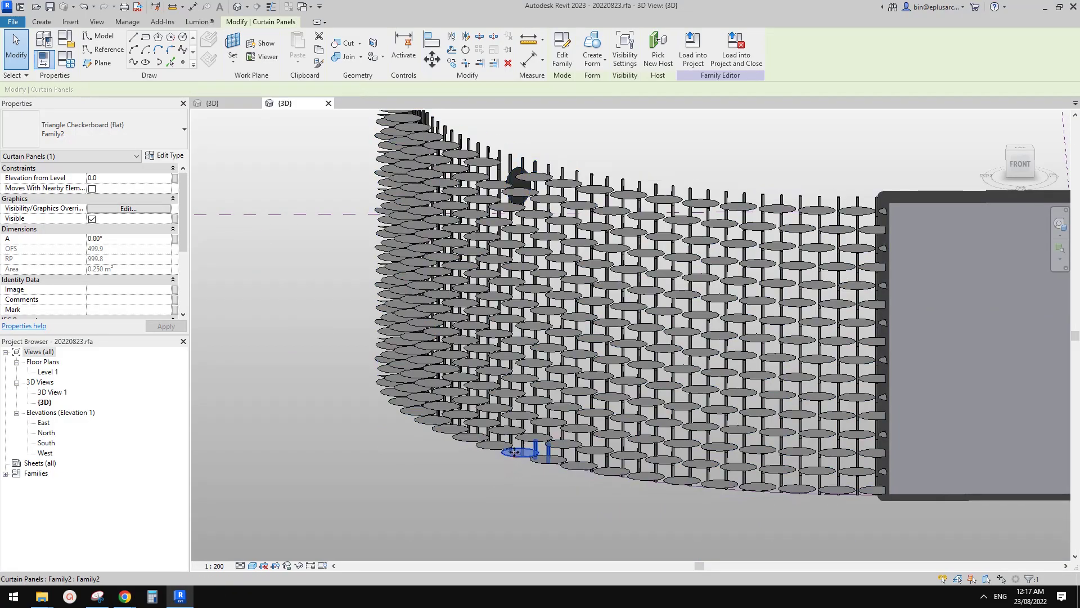
pyautogui.moveTo(125, 596)
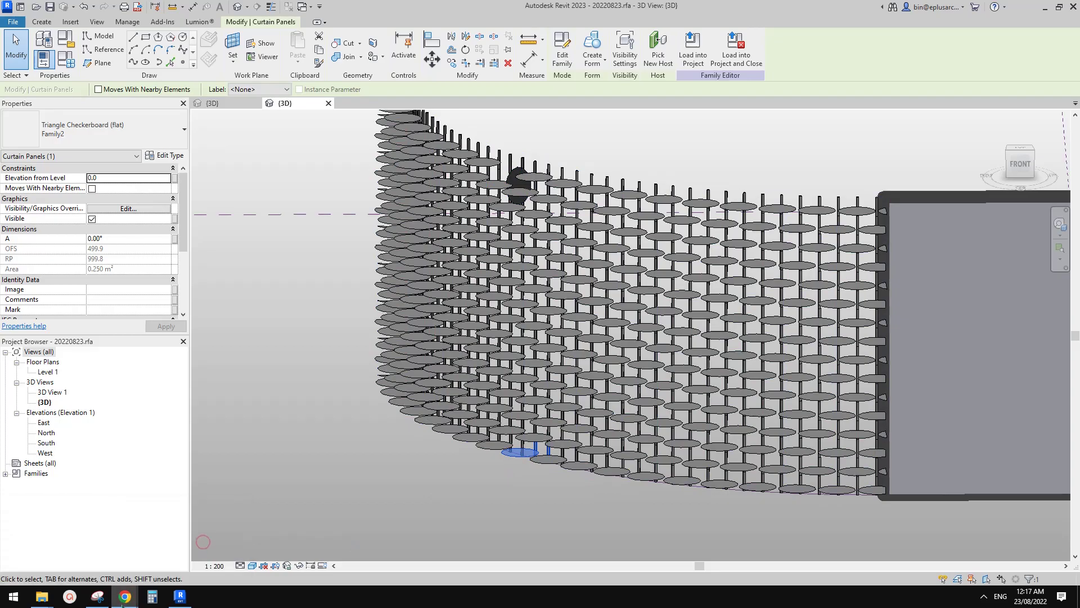
pyautogui.click(79, 549)
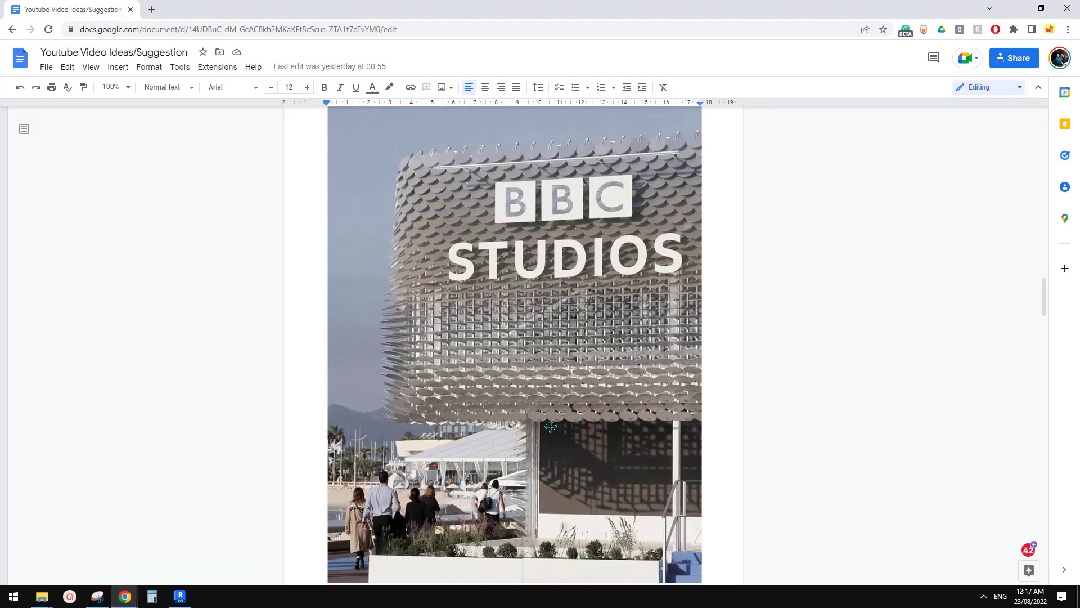
pyautogui.click(180, 597)
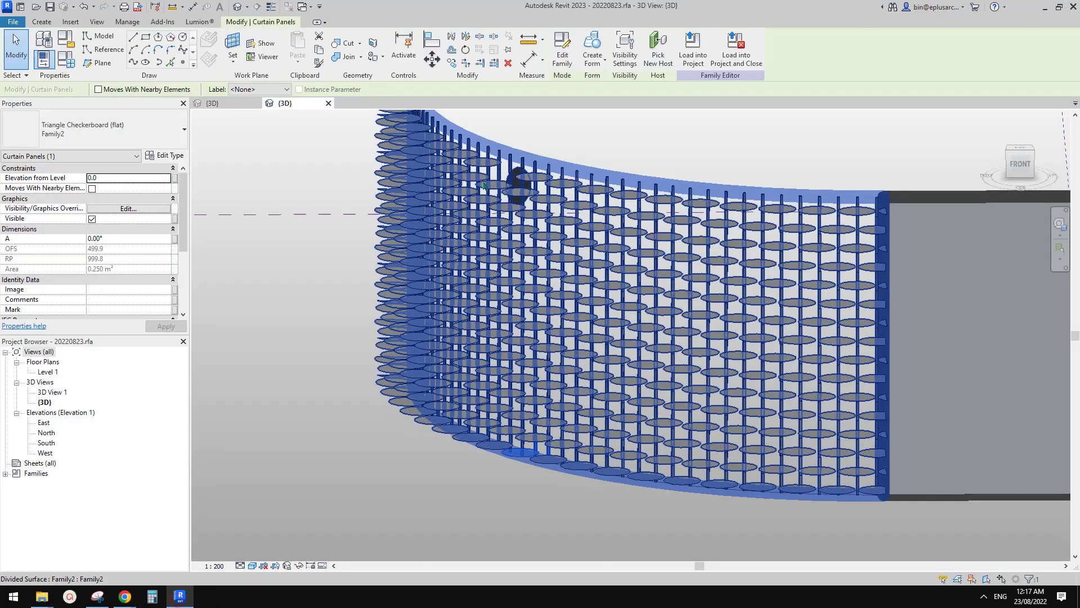
pyautogui.click(128, 238)
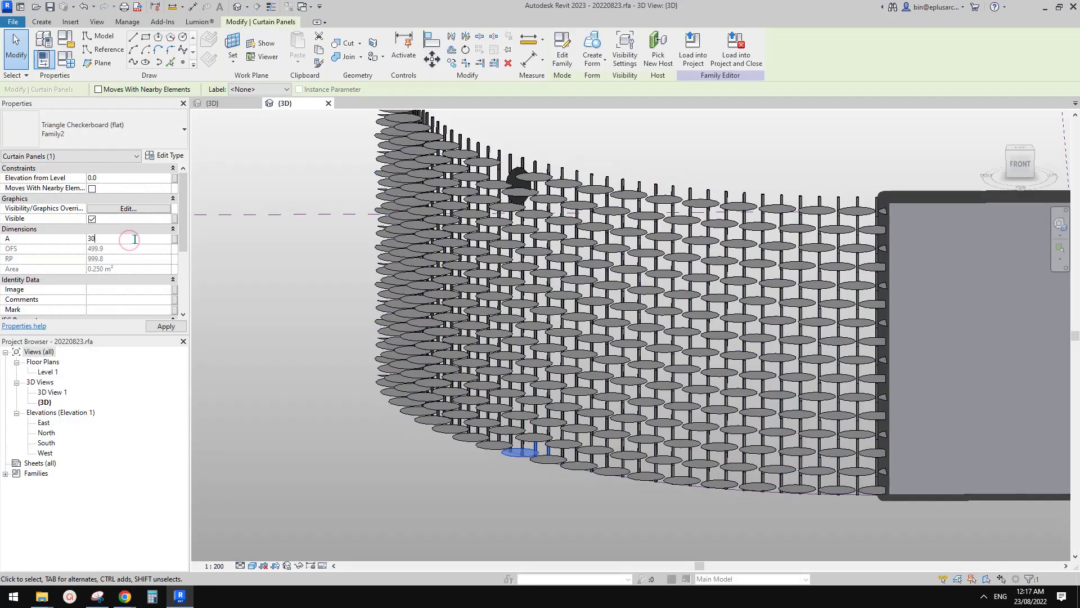
pyautogui.write('30')
pyautogui.press('Escape')
pyautogui.keyDown('shift'); pyautogui.moveTo(606, 445); pyautogui.dragTo(693, 449, button='middle'); pyautogui.keyUp('shift')
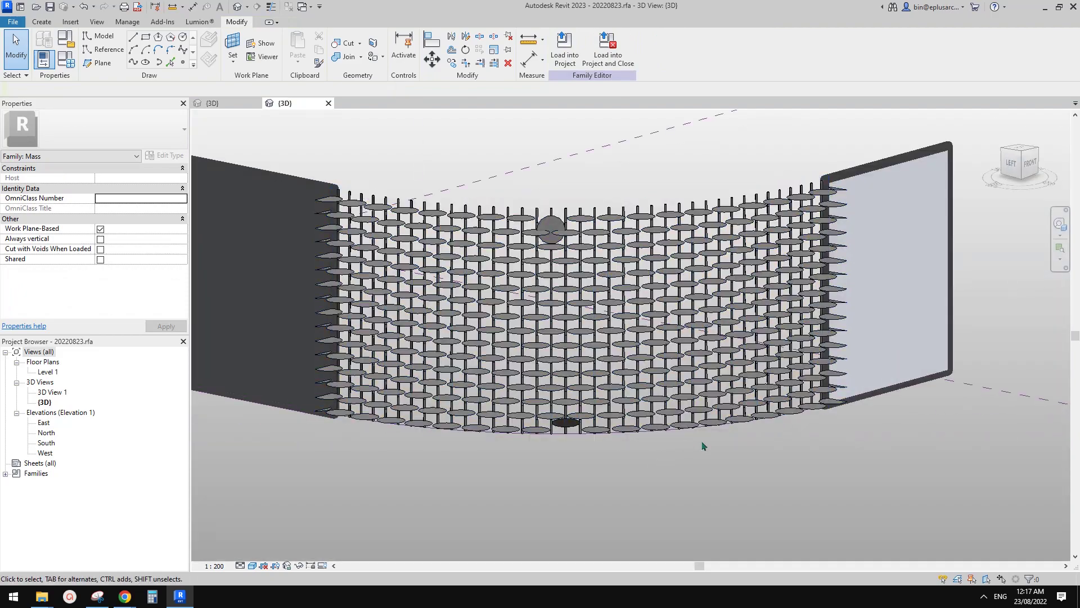
pyautogui.scroll(1, 690, 310)
pyautogui.moveTo(689, 310); pyautogui.dragTo(506, 225, button='middle')
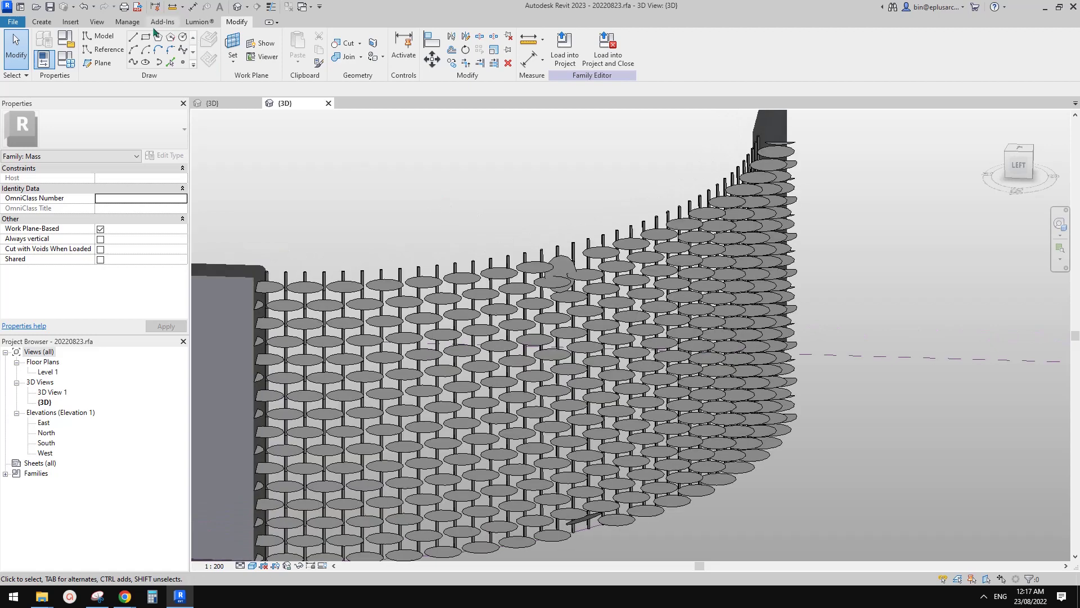
# Step: Open Dynamo with a new empty graph, narrow its node library and set the run mode to Manual
pyautogui.click(127, 21)
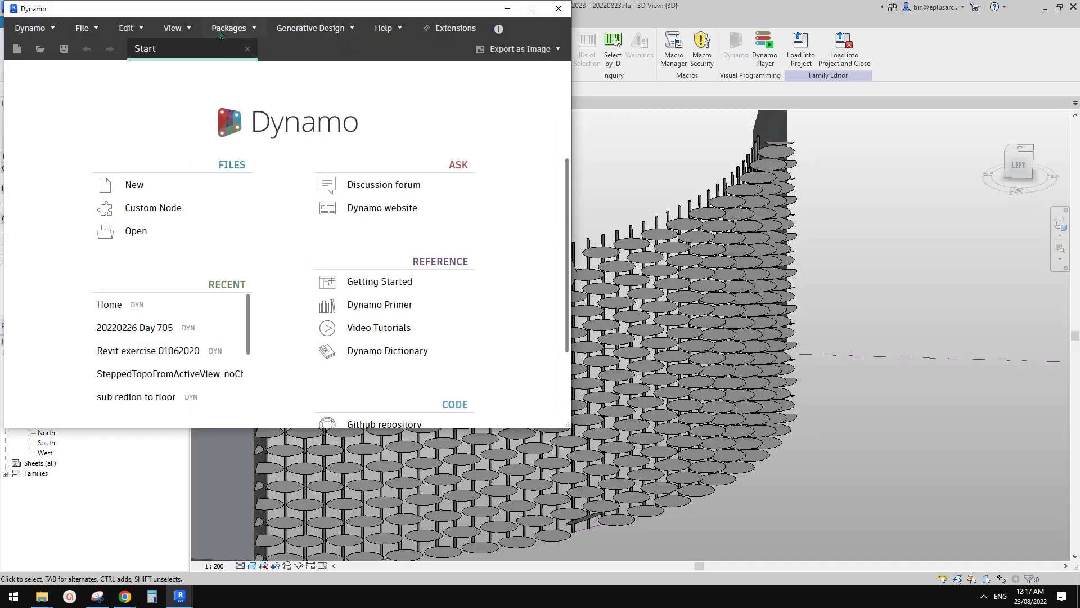
pyautogui.moveTo(278, 14); pyautogui.dragTo(675, 100)
pyautogui.click(526, 271)
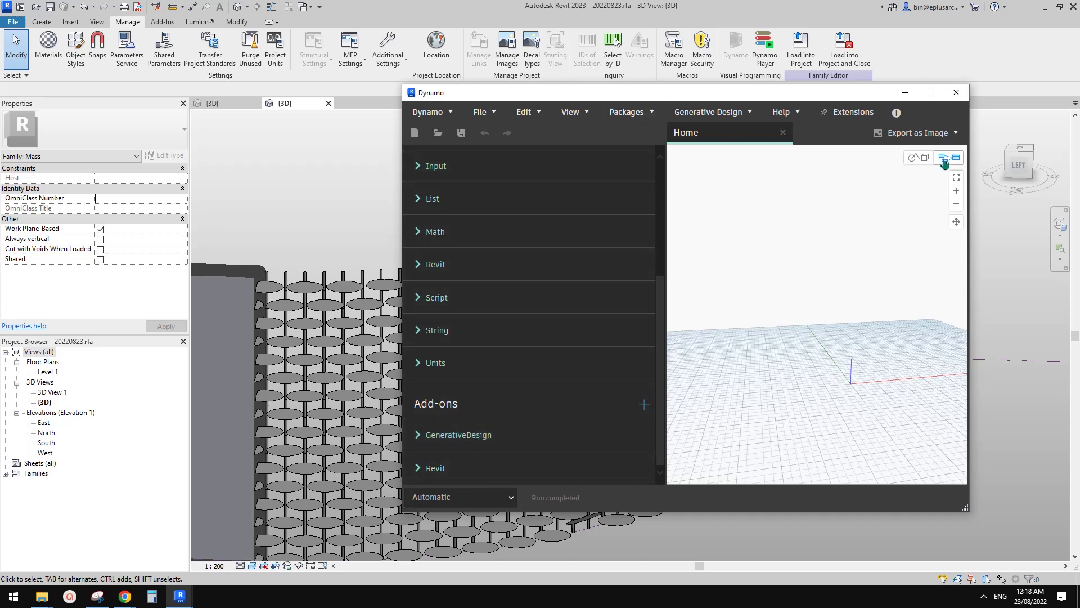
pyautogui.moveTo(666, 204); pyautogui.dragTo(587, 204)
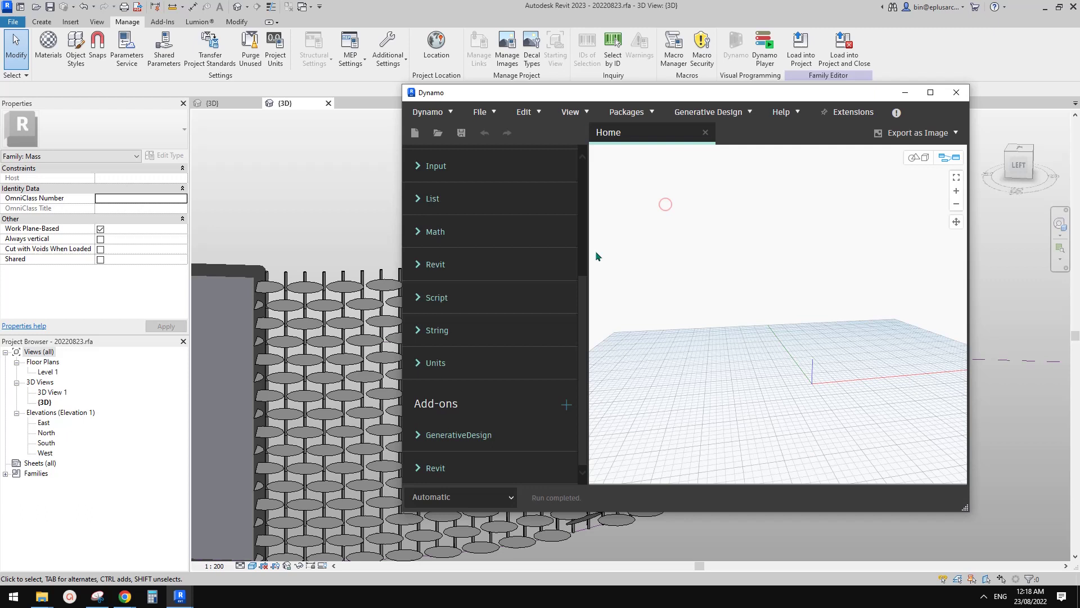
pyautogui.click(503, 496)
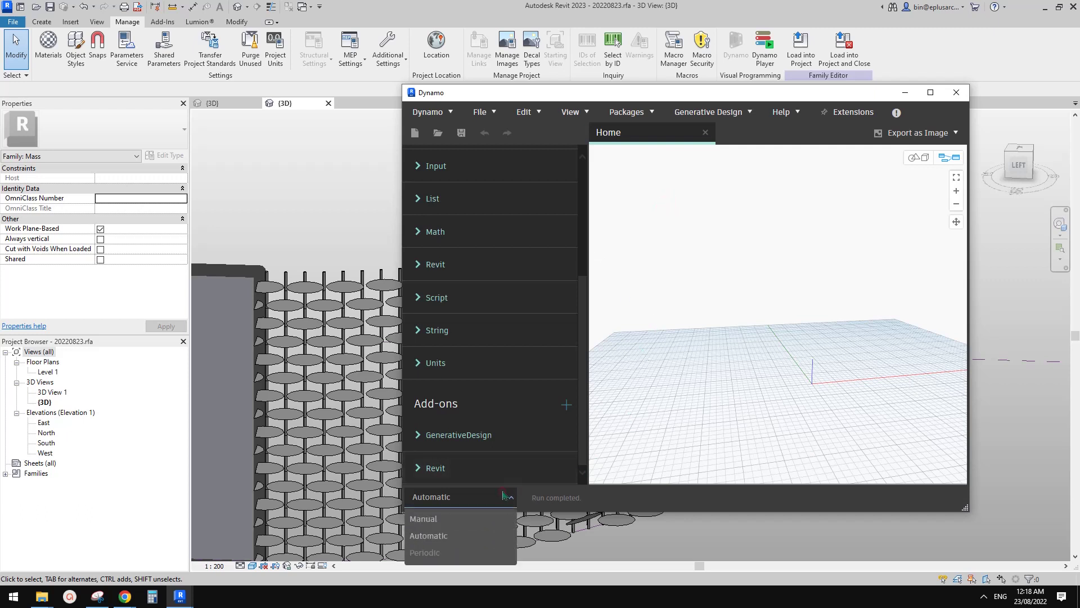
pyautogui.click(426, 521)
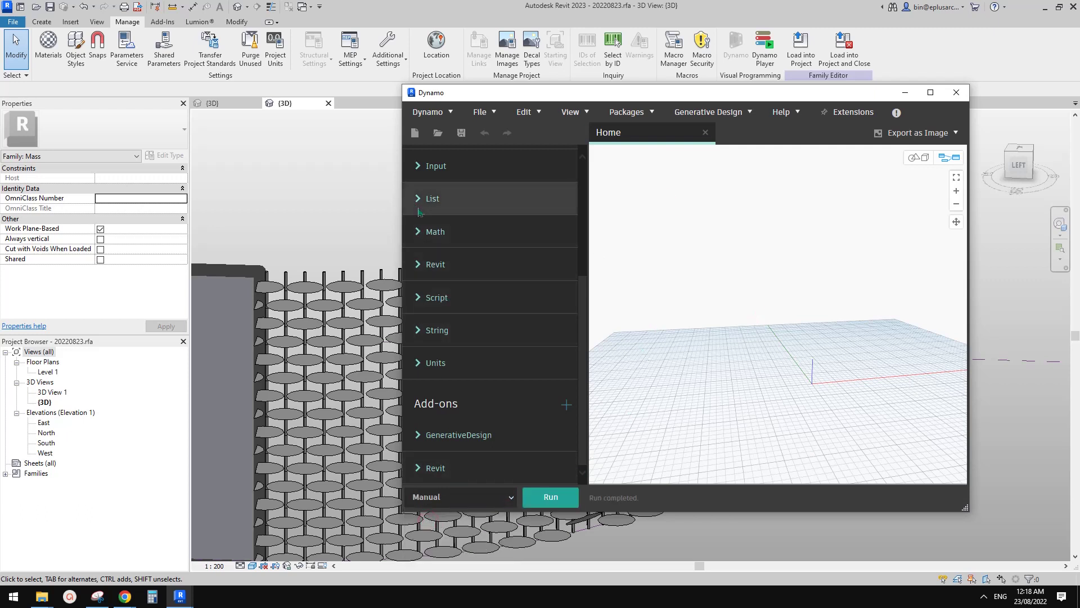
# Step: Add a Family Types node from the Revit selection nodes to the Dynamo graph
pyautogui.click(424, 269)
pyautogui.scroll(-4, 478, 316)
pyautogui.scroll(2, 481, 343)
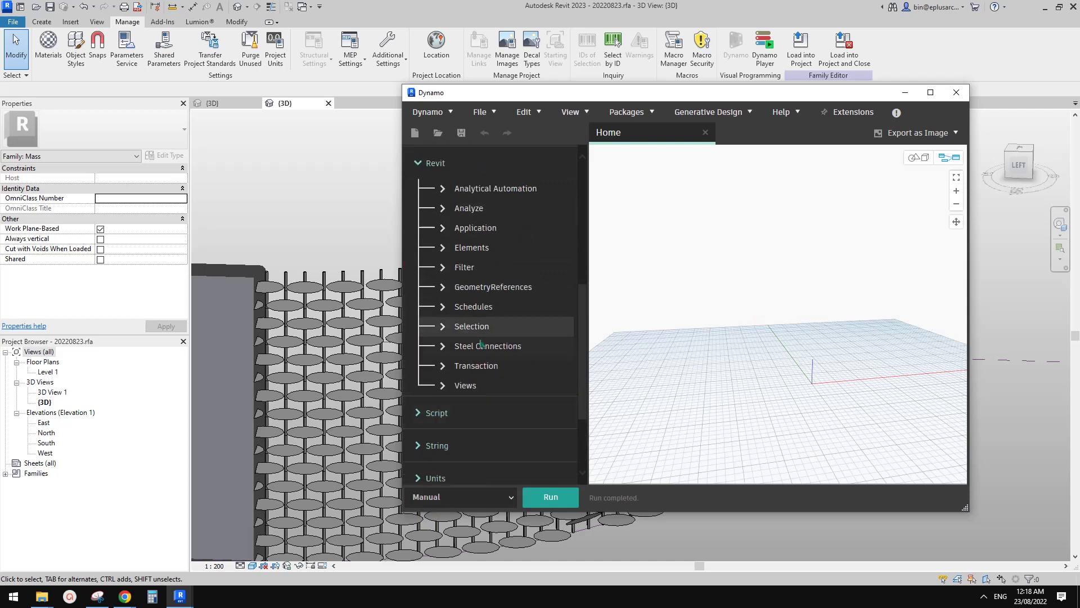
pyautogui.click(445, 332)
pyautogui.scroll(-5, 484, 315)
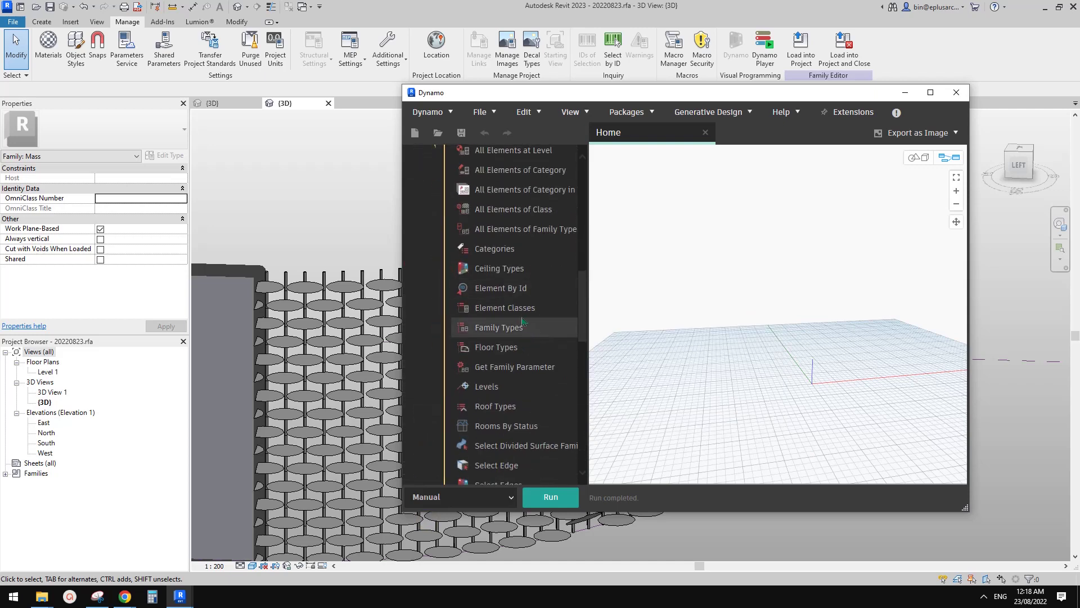
pyautogui.click(502, 332)
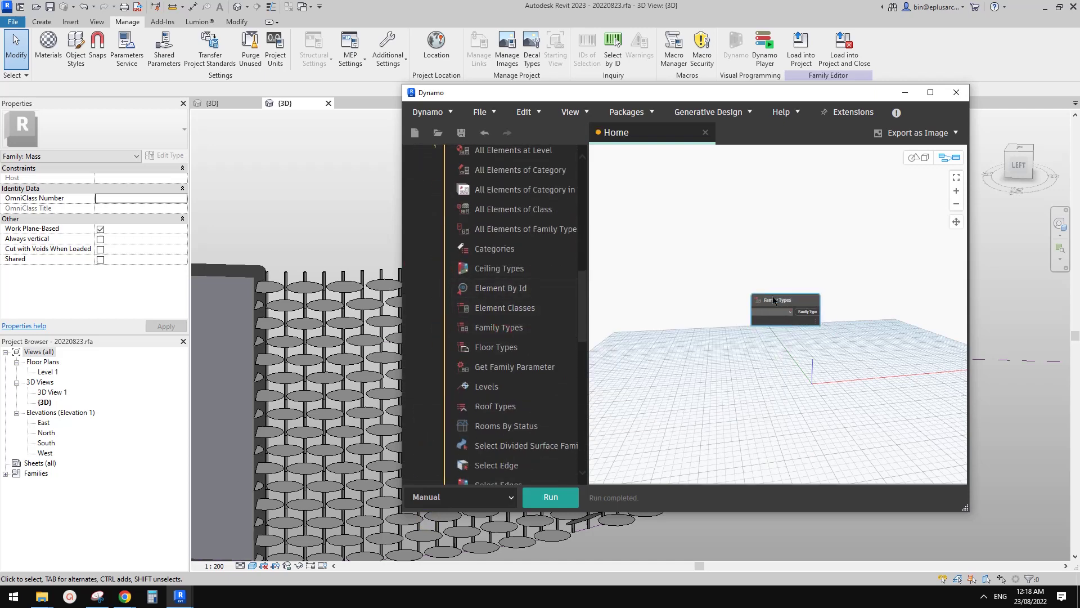
pyautogui.moveTo(792, 310); pyautogui.dragTo(738, 275)
# Step: Set the Family Types node to Family2:Family2 and reposition the node in the graph
pyautogui.scroll(5, 735, 271)
pyautogui.click(723, 254)
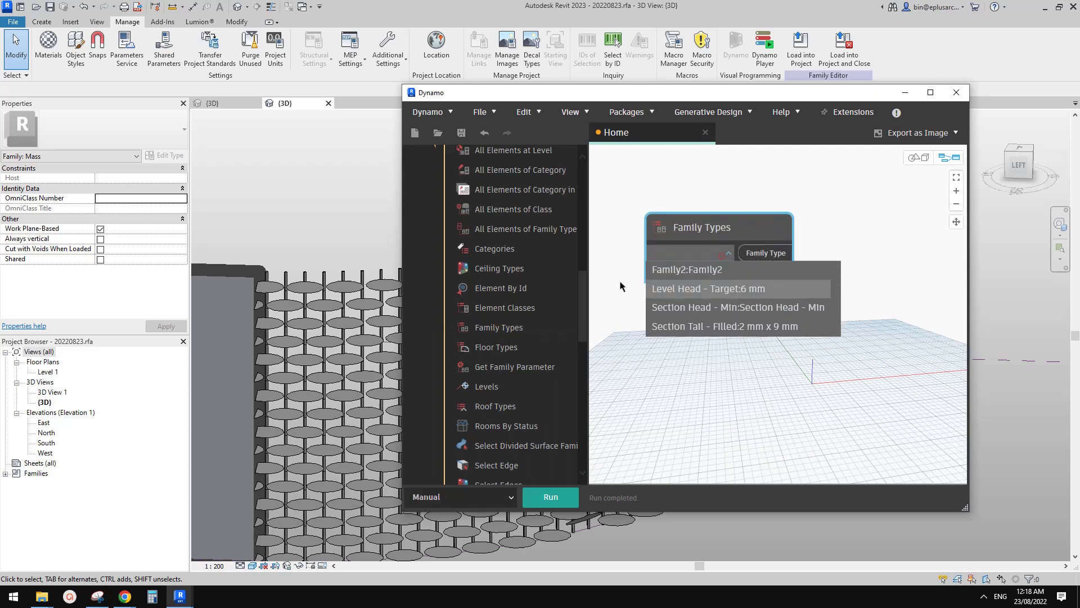
pyautogui.click(697, 271)
pyautogui.moveTo(739, 224); pyautogui.dragTo(775, 234)
pyautogui.click(690, 178)
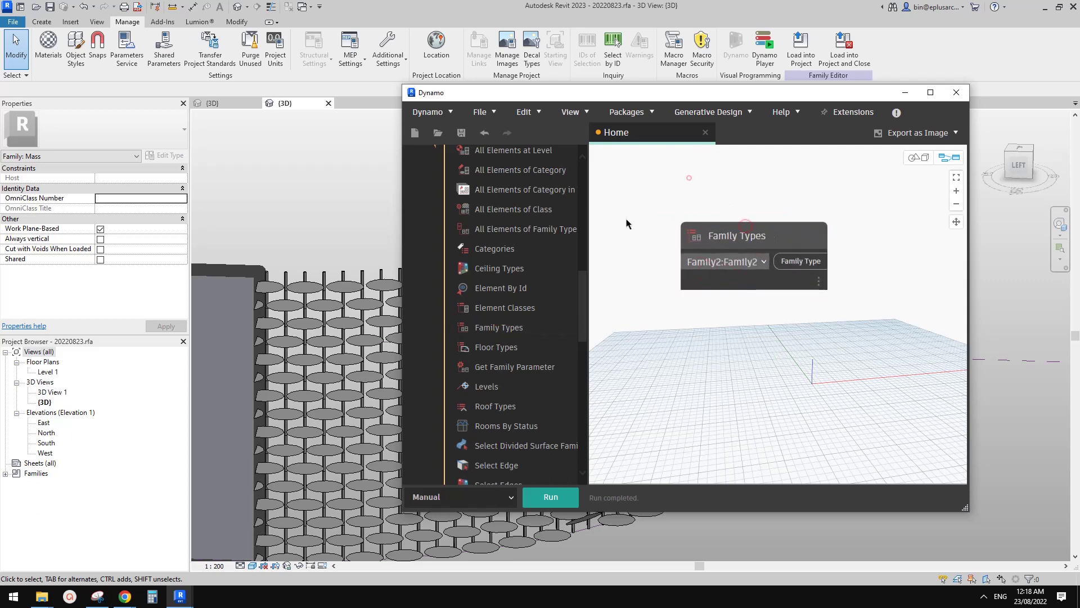
# Step: Add an All Elements of Family Type node and feed it the Family Types node's output, lining the two up side by side
pyautogui.scroll(2, 545, 254)
pyautogui.scroll(1, 545, 254)
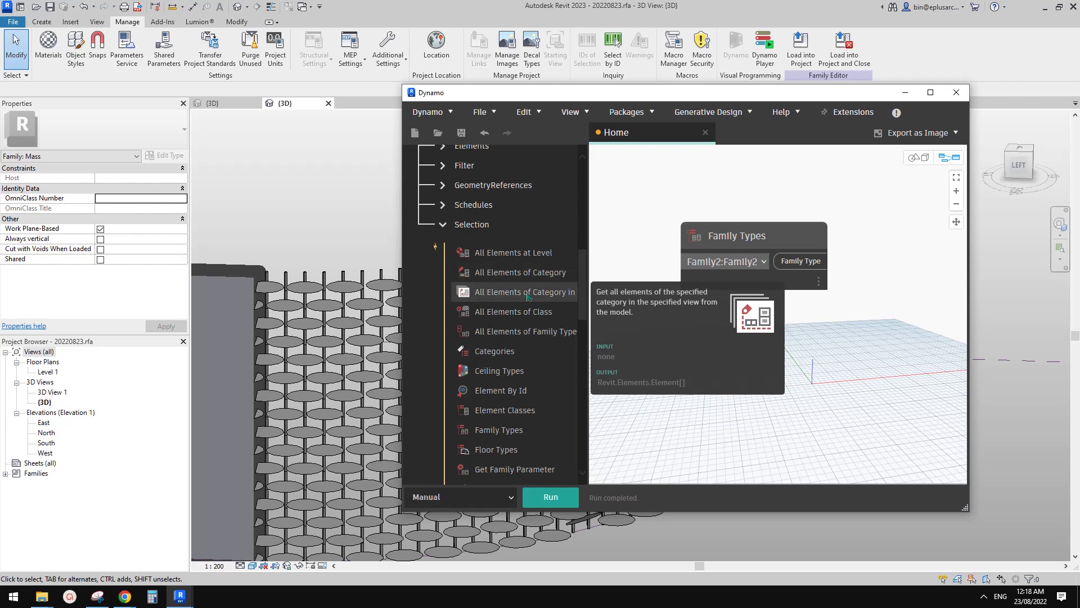
pyautogui.click(526, 331)
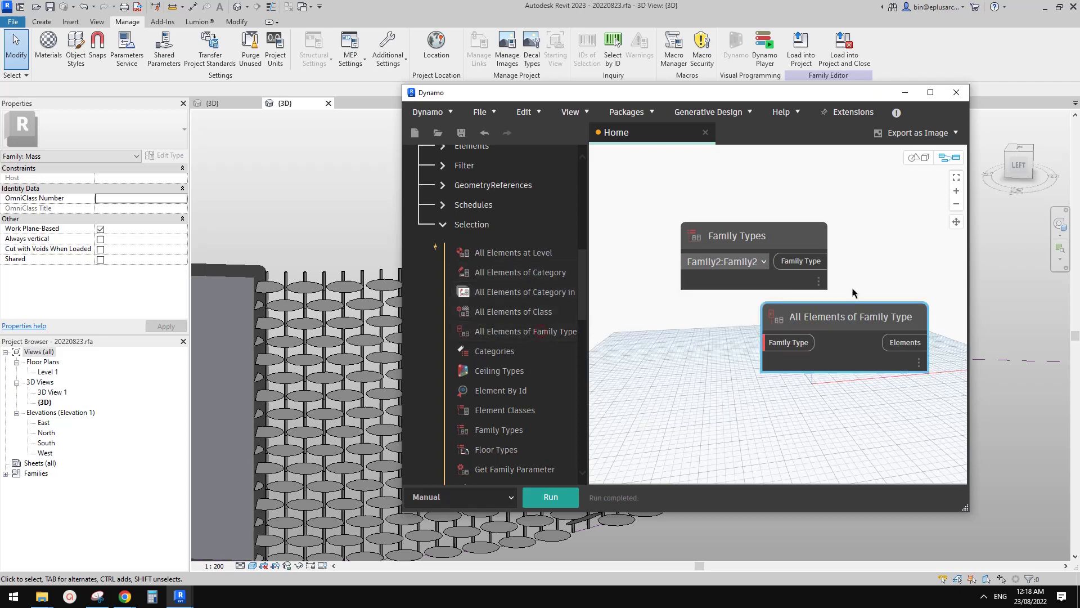
pyautogui.moveTo(848, 249); pyautogui.dragTo(921, 250)
pyautogui.moveTo(809, 257); pyautogui.dragTo(847, 280)
pyautogui.moveTo(795, 229); pyautogui.dragTo(718, 237)
pyautogui.moveTo(861, 251); pyautogui.dragTo(822, 233)
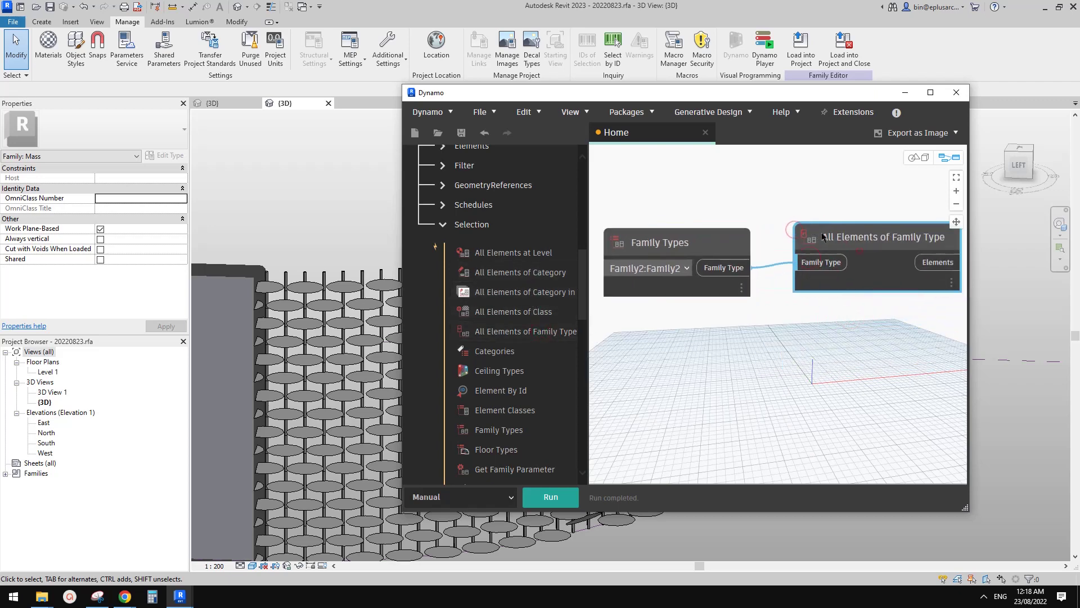
# Step: Run the graph and check the element list output by the All Elements of Family Type node
pyautogui.moveTo(781, 367); pyautogui.dragTo(754, 380, button='middle')
pyautogui.click(551, 497)
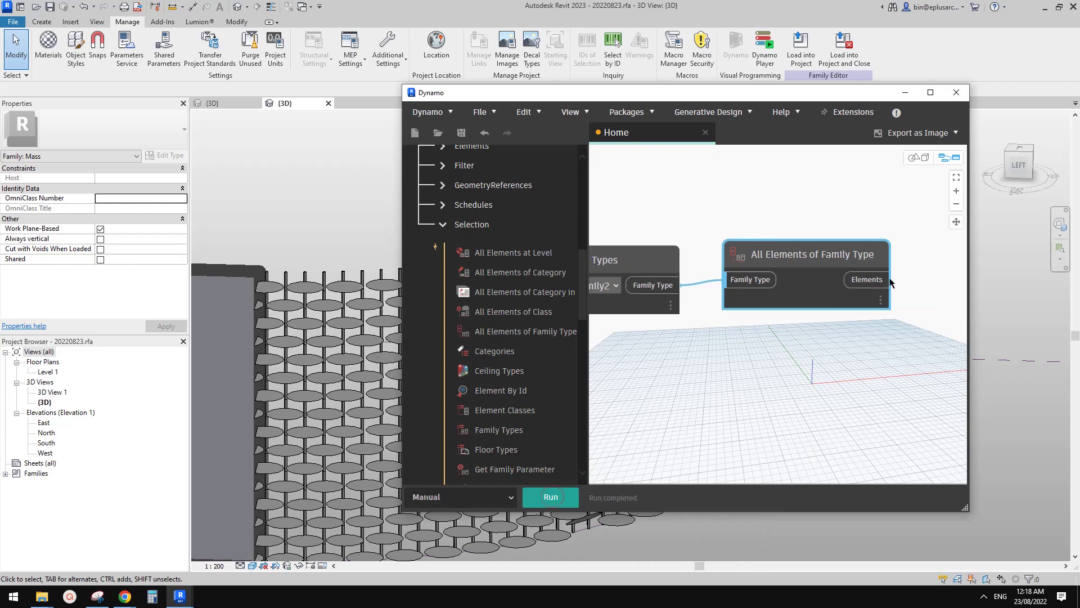
pyautogui.click(881, 300)
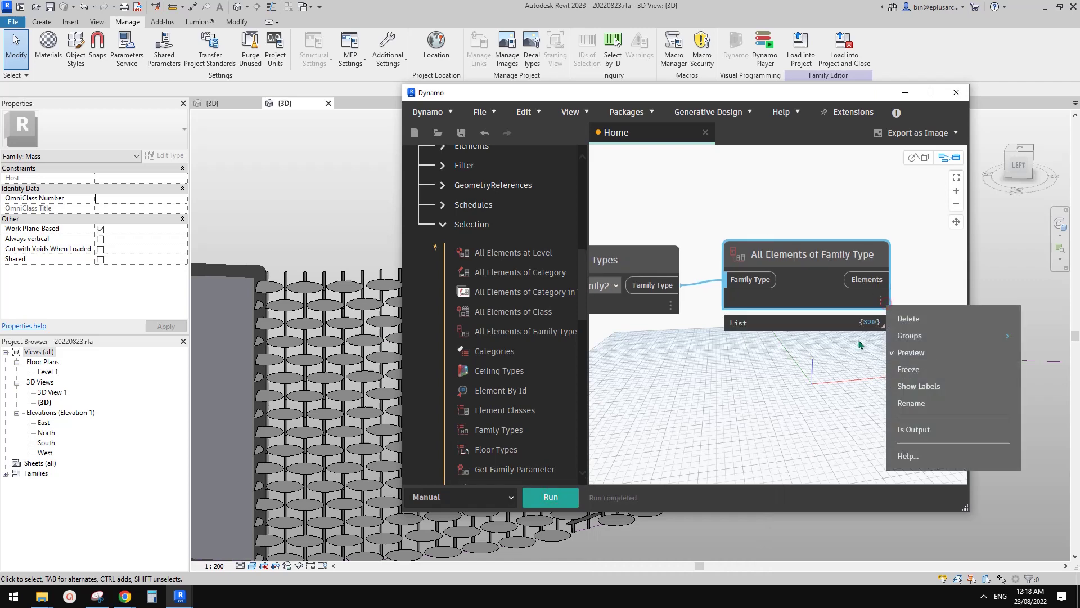
pyautogui.click(849, 372)
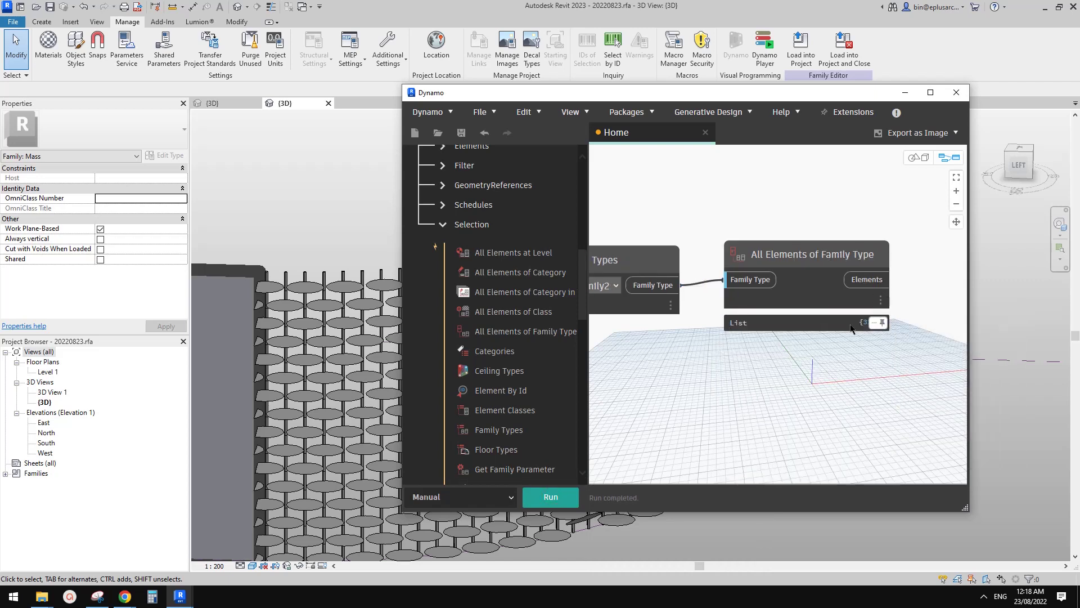
# Step: Add an Element.SetParameterByName node to the graph beside the All Elements of Family Type node
pyautogui.scroll(-2, 706, 344)
pyautogui.moveTo(712, 356); pyautogui.dragTo(716, 333, button='middle')
pyautogui.moveTo(771, 259); pyautogui.dragTo(774, 259)
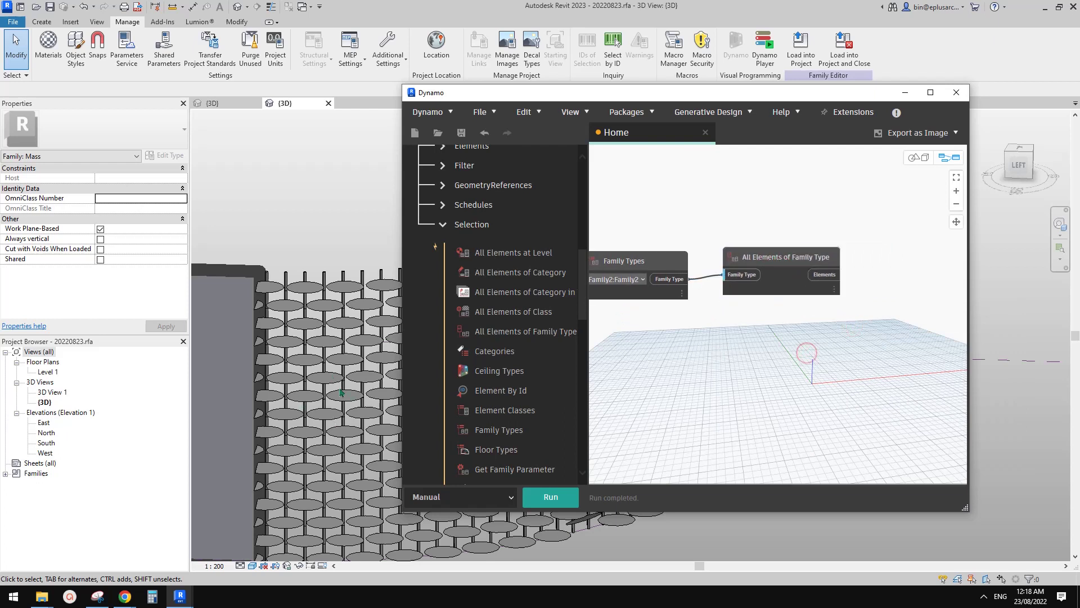
pyautogui.moveTo(782, 265); pyautogui.dragTo(784, 268)
pyautogui.moveTo(788, 260); pyautogui.dragTo(765, 298, button='middle')
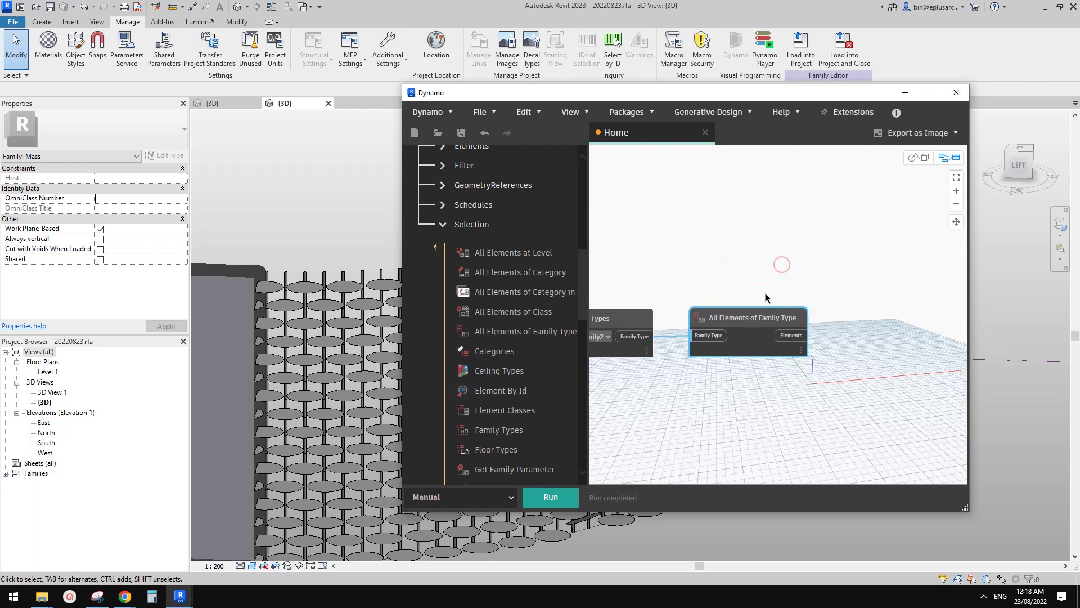
pyautogui.rightClick(769, 253)
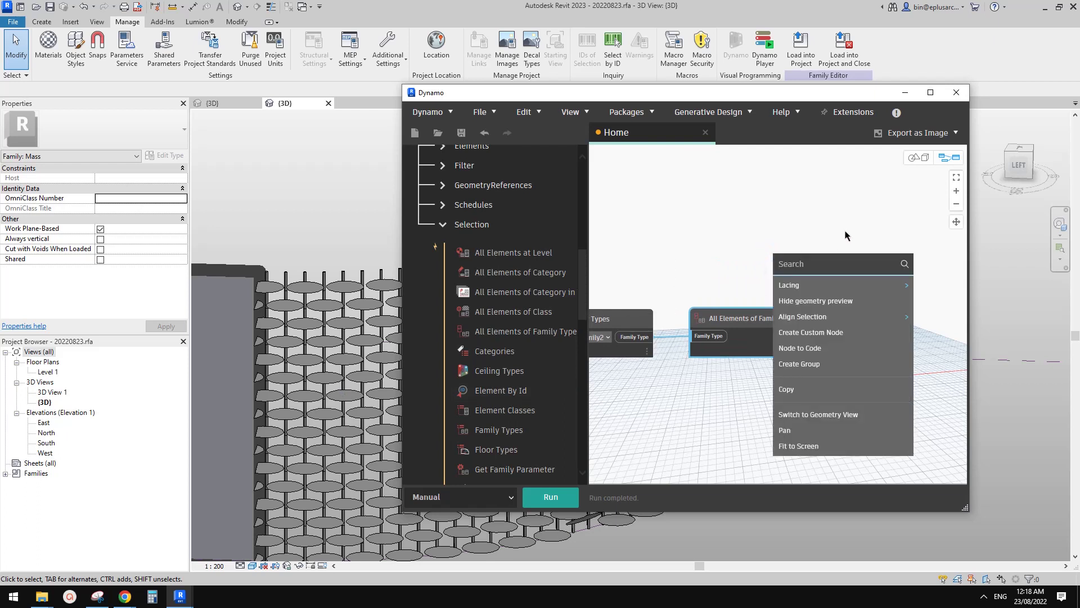
pyautogui.write('SETPARA')
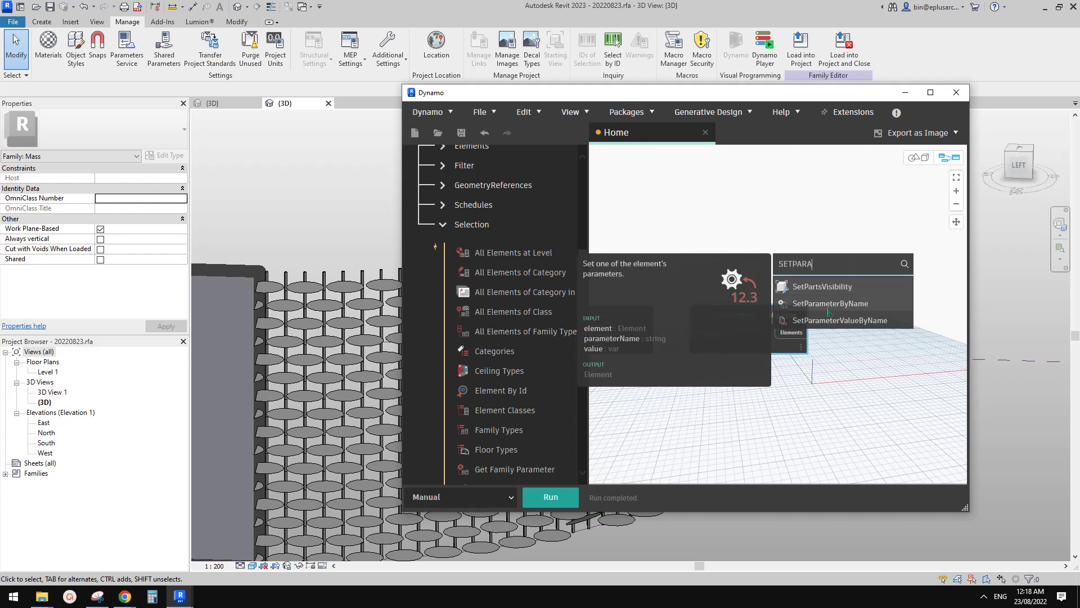
pyautogui.moveTo(822, 325)
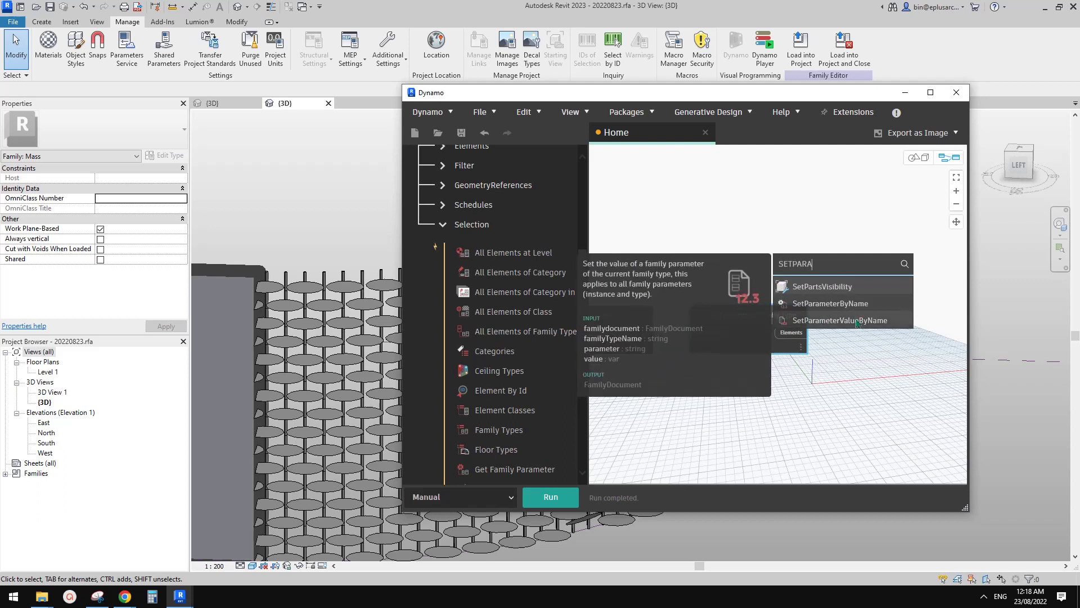
pyautogui.click(857, 304)
pyautogui.moveTo(903, 318); pyautogui.dragTo(866, 286)
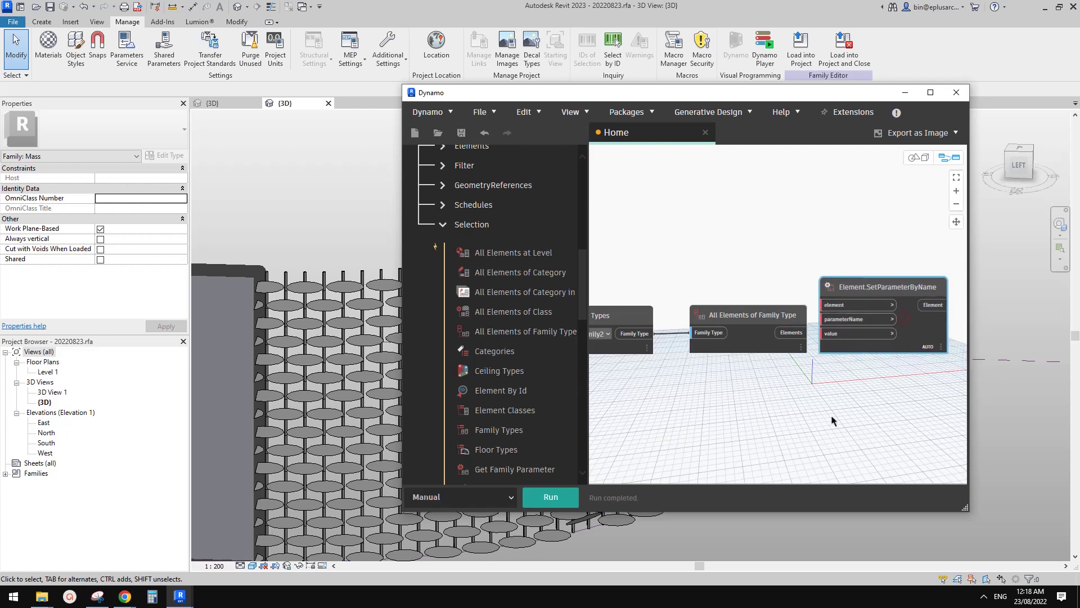
# Step: Move the Element.SetParameterByName node farther from the All Elements of Family Type node, leaving room between them
pyautogui.moveTo(831, 418); pyautogui.dragTo(755, 403, button='middle')
pyautogui.moveTo(811, 274); pyautogui.dragTo(830, 288)
pyautogui.scroll(3, 748, 369)
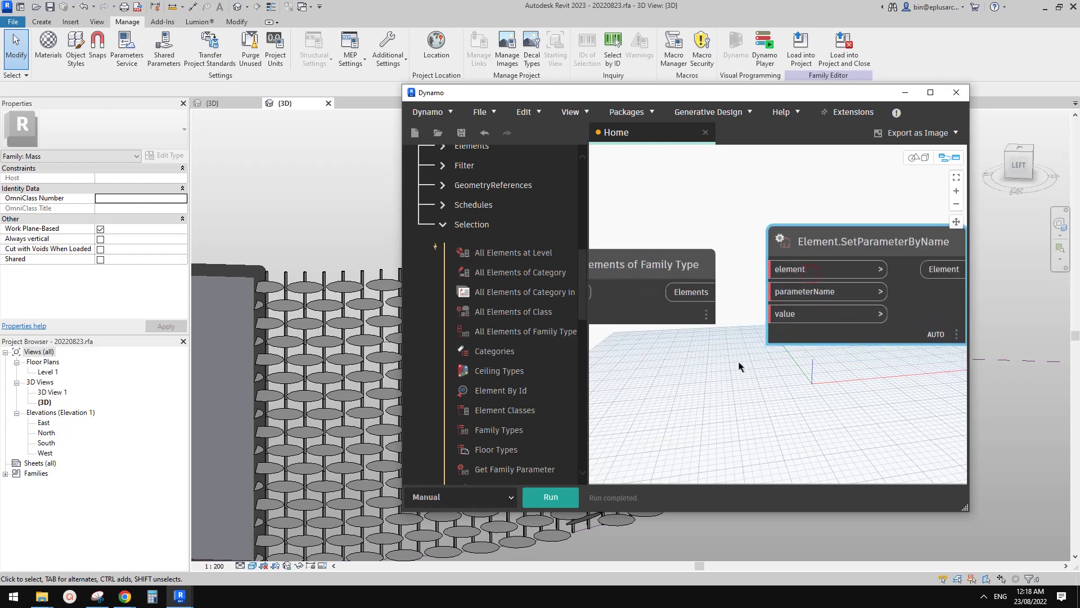
pyautogui.click(781, 286)
pyautogui.moveTo(840, 247); pyautogui.dragTo(816, 261)
pyautogui.scroll(-3, 726, 413)
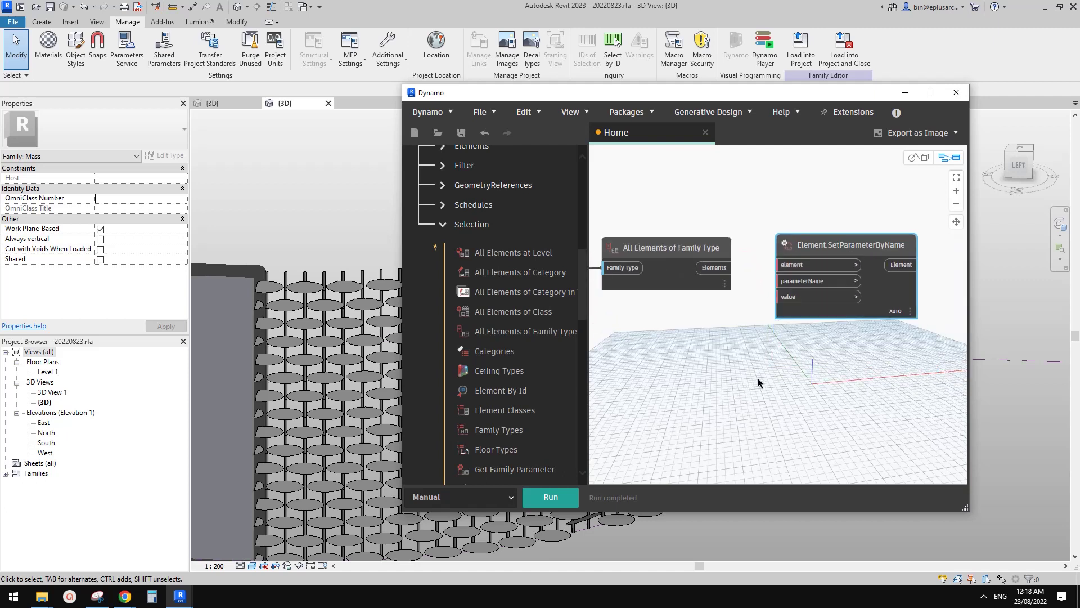
pyautogui.moveTo(875, 242); pyautogui.dragTo(893, 238)
pyautogui.moveTo(754, 357); pyautogui.dragTo(770, 376, button='middle')
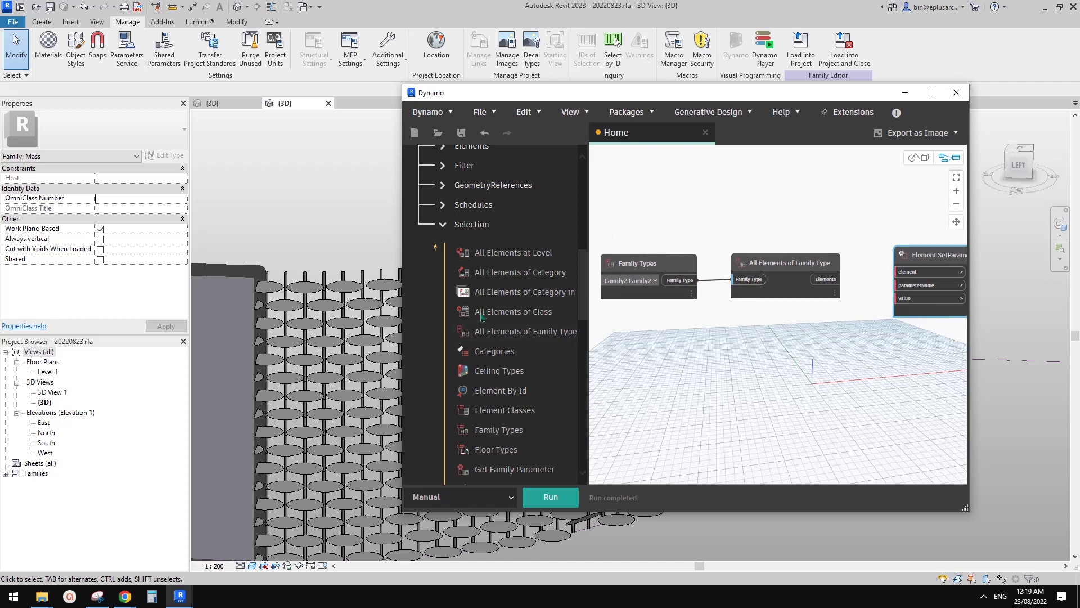
# Step: Browse the node library's Revit Elements and Geometry Points categories for a node that gives element locations
pyautogui.moveTo(748, 333); pyautogui.dragTo(744, 341, button='middle')
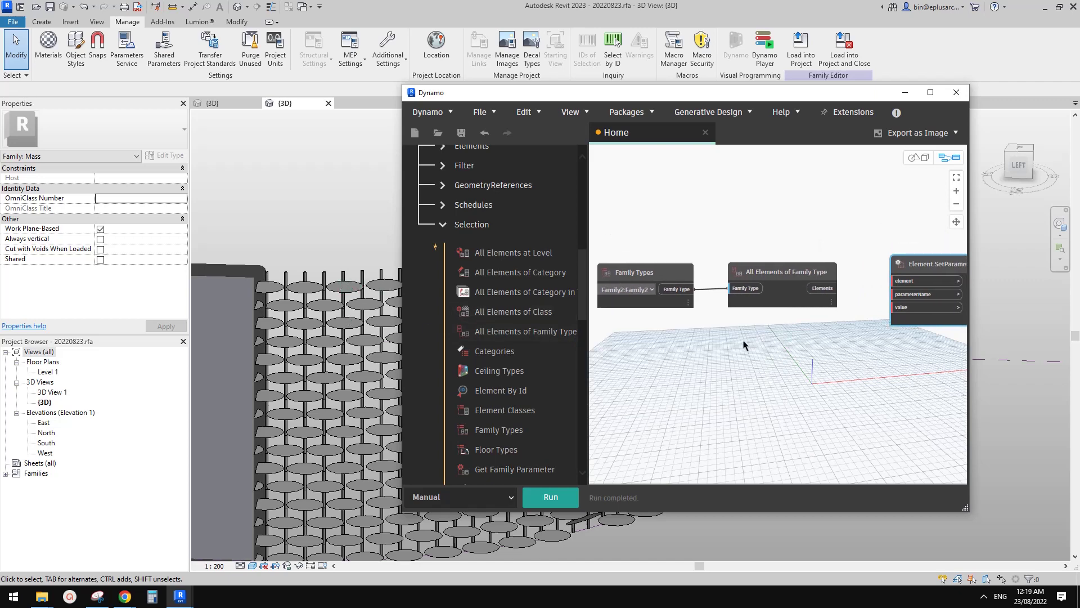
pyautogui.rightClick(725, 342)
pyautogui.click(727, 343)
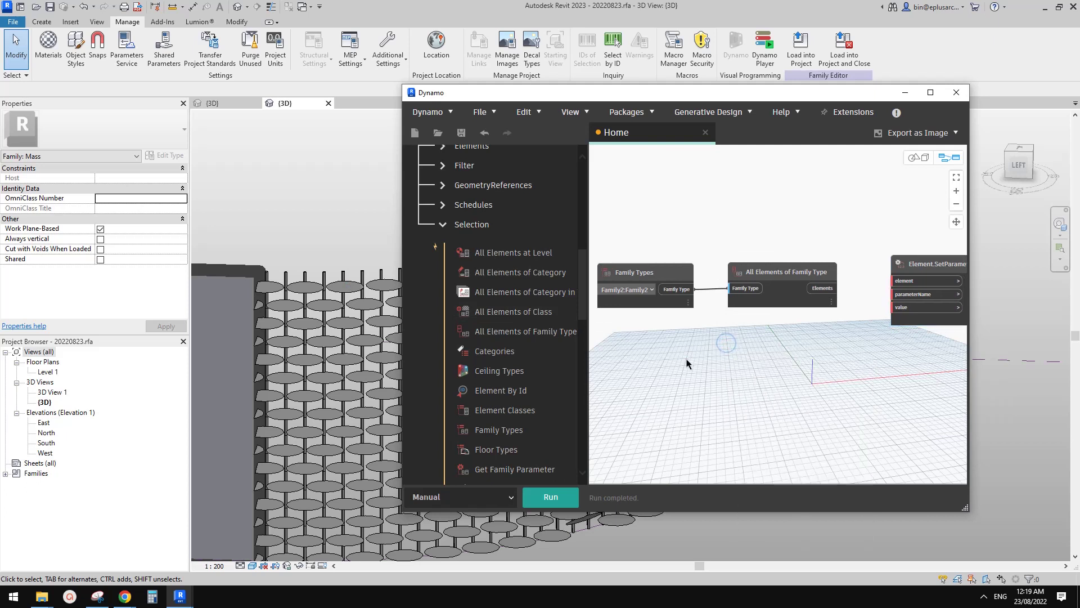
pyautogui.click(442, 225)
pyautogui.scroll(3, 479, 275)
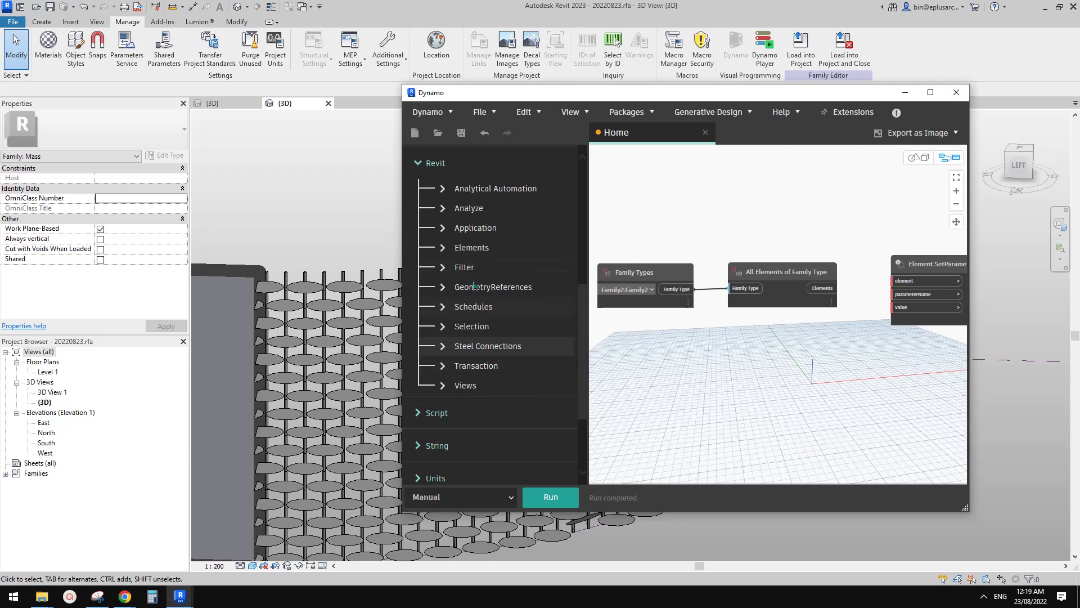
pyautogui.click(467, 248)
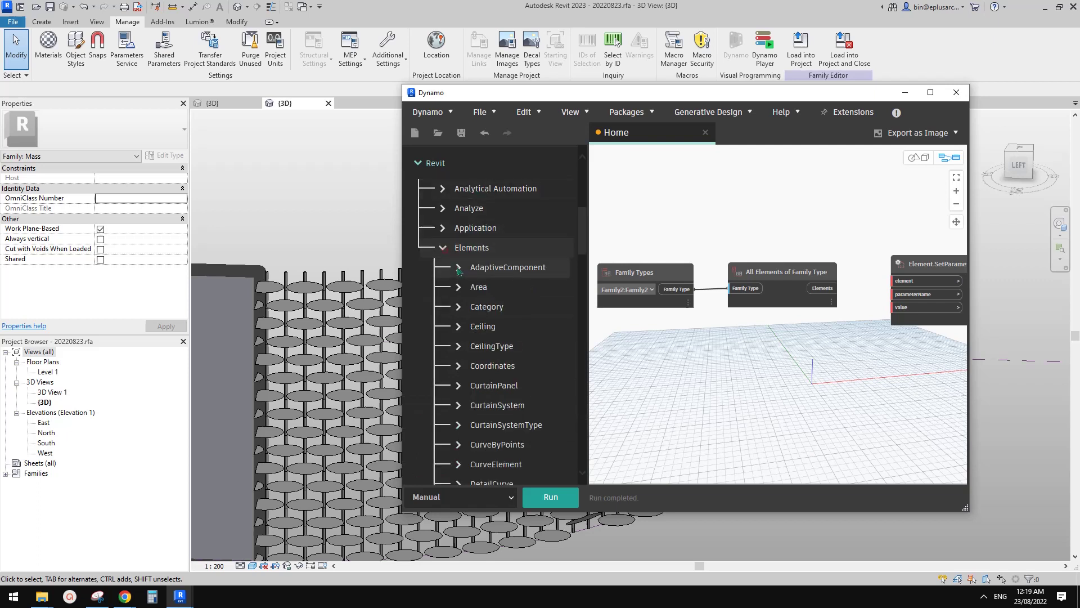
pyautogui.scroll(-3, 507, 299)
pyautogui.scroll(2, 513, 305)
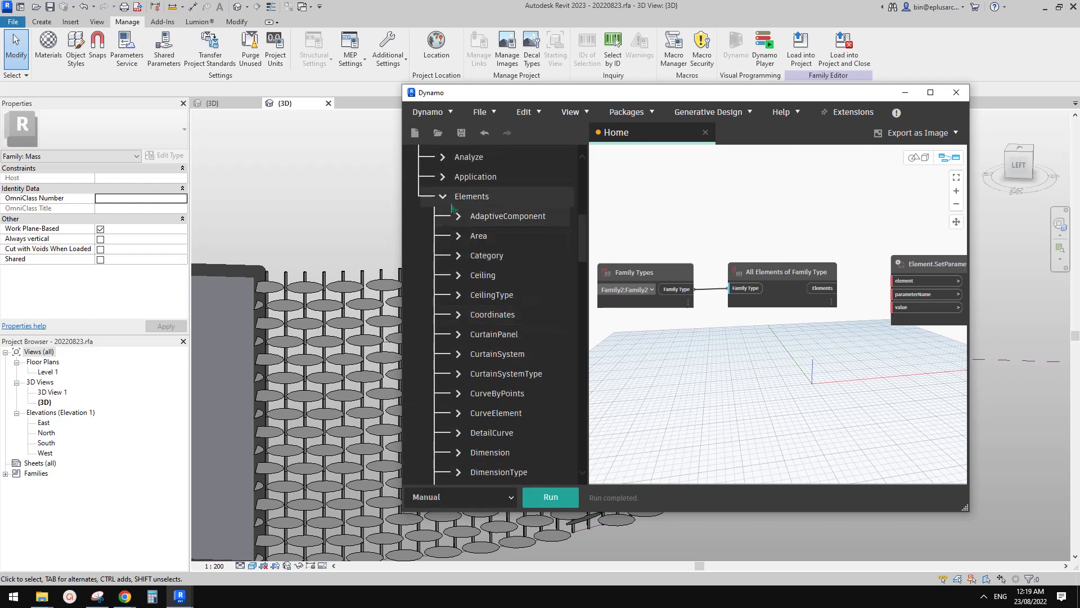
pyautogui.click(445, 196)
pyautogui.scroll(5, 488, 213)
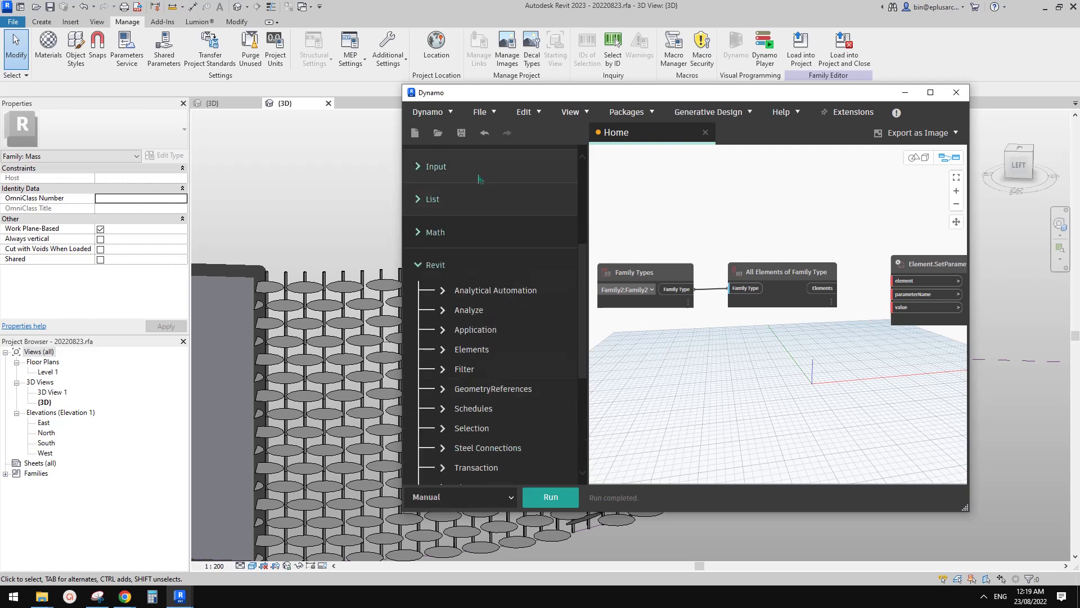
pyautogui.scroll(2, 487, 213)
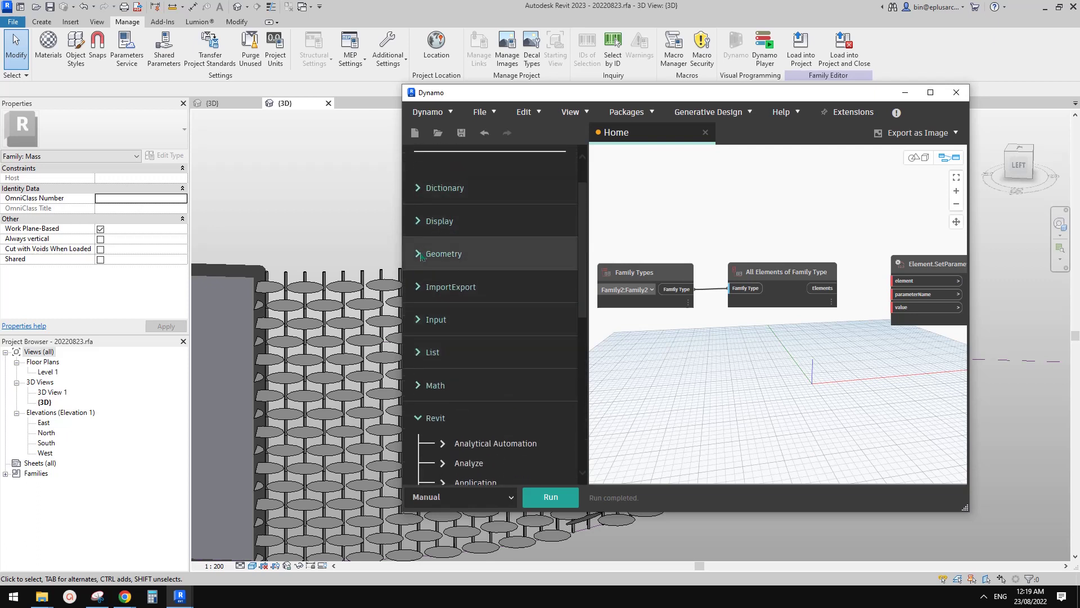
pyautogui.click(487, 253)
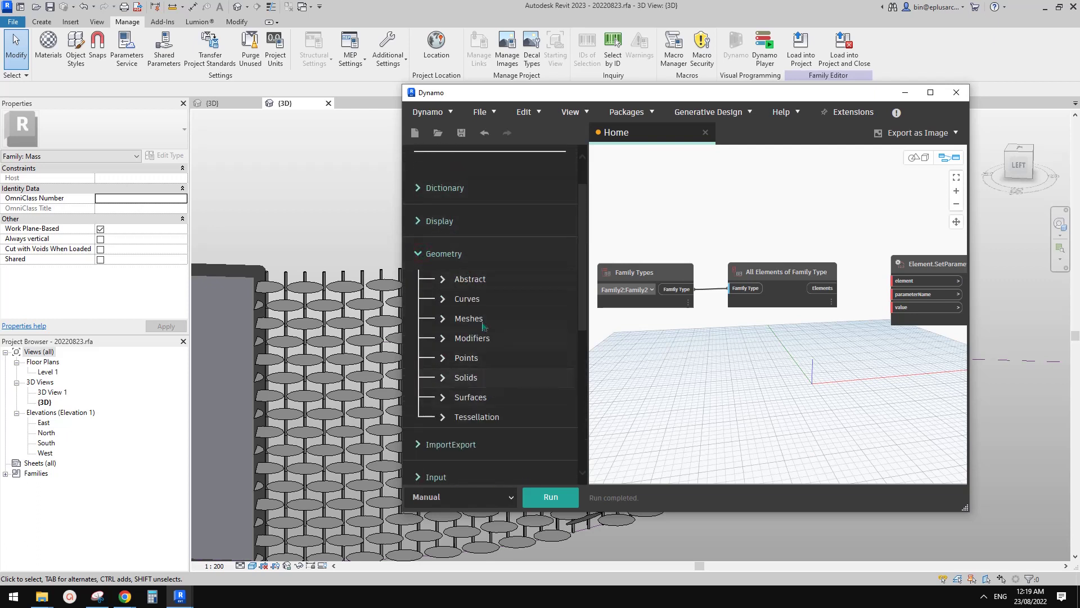
pyautogui.click(458, 359)
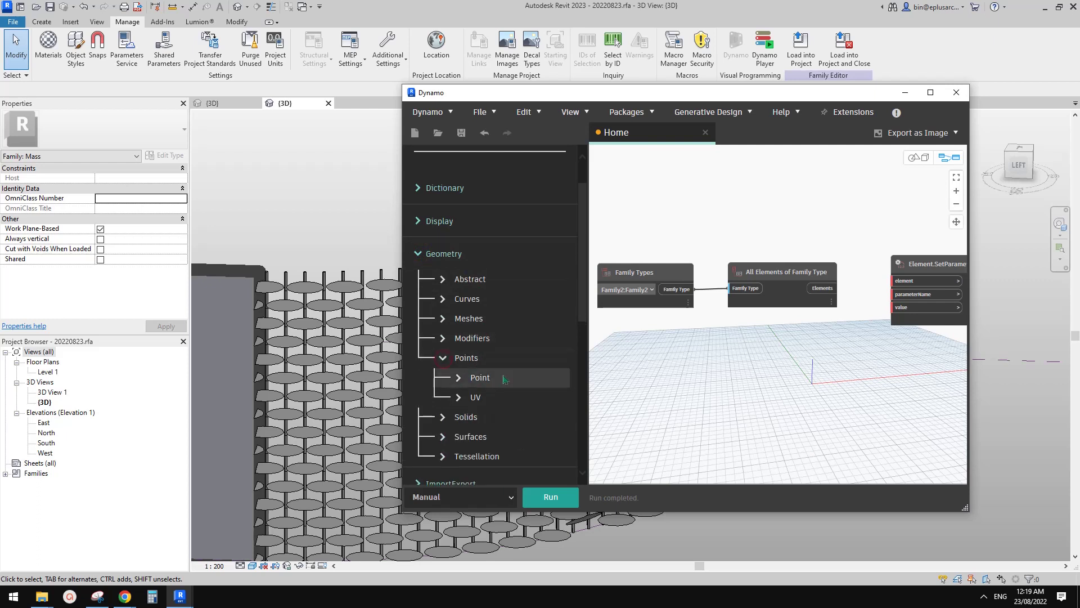
pyautogui.click(467, 363)
pyautogui.click(422, 258)
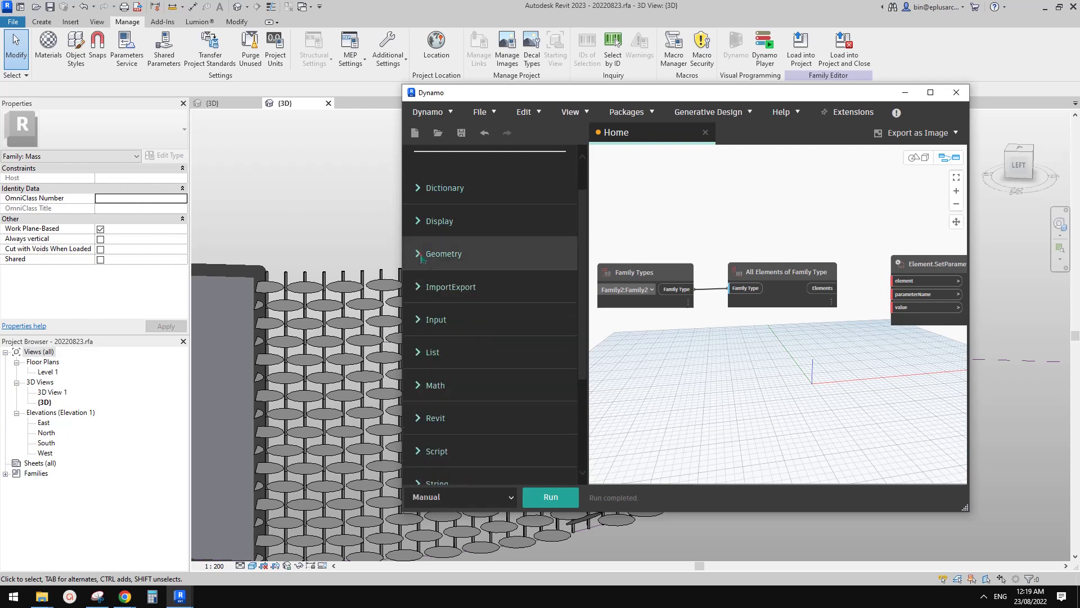
pyautogui.scroll(1, 496, 304)
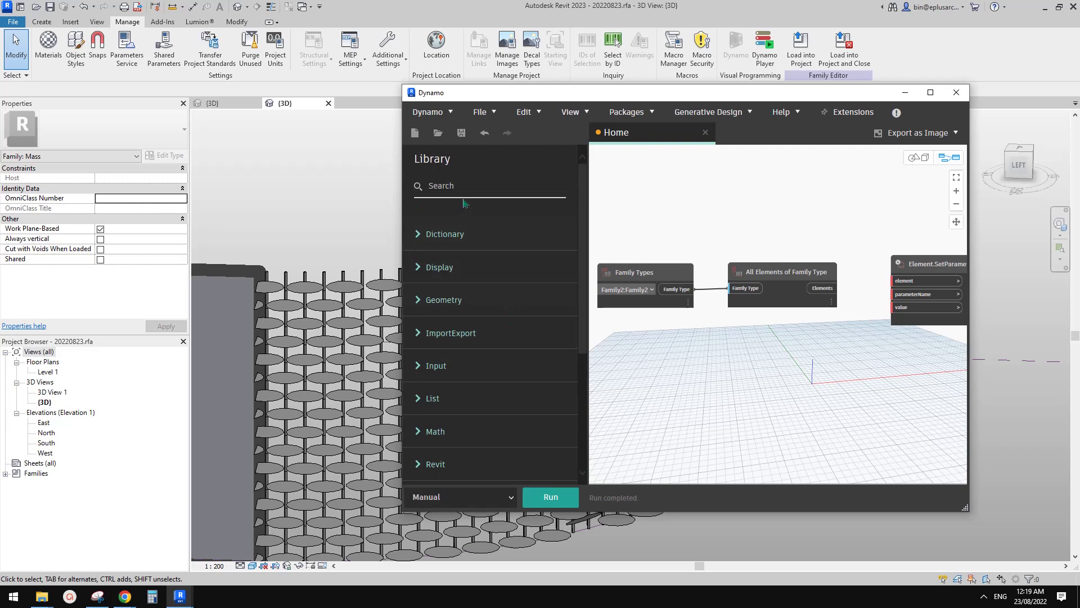
# Step: Search the node library for LOCATION and add the Element.GetLocation node to the graph
pyautogui.click(490, 191)
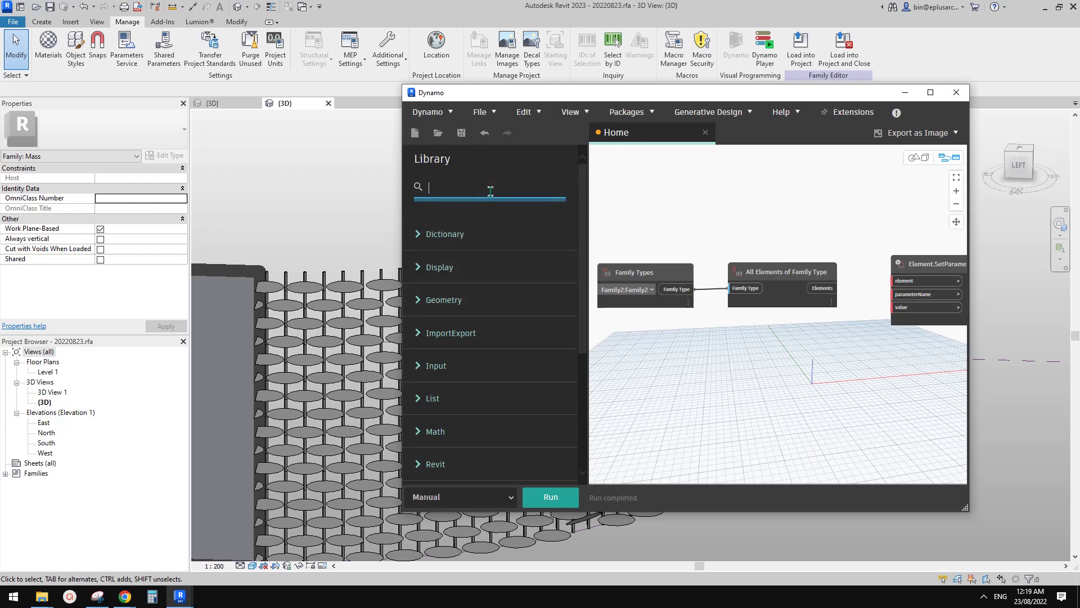
pyautogui.write('LOCATION')
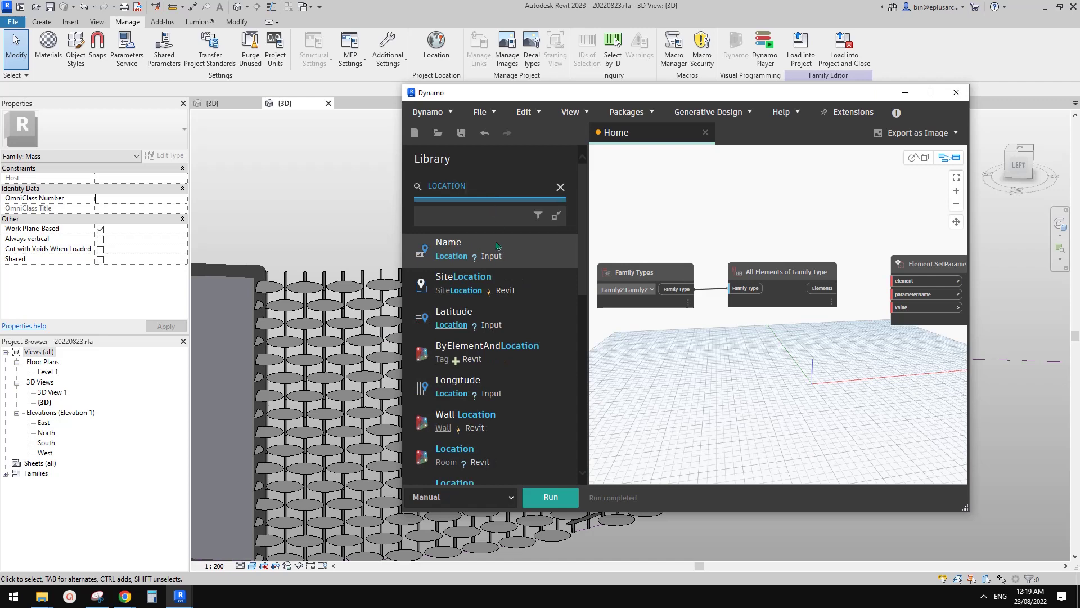
pyautogui.moveTo(464, 248)
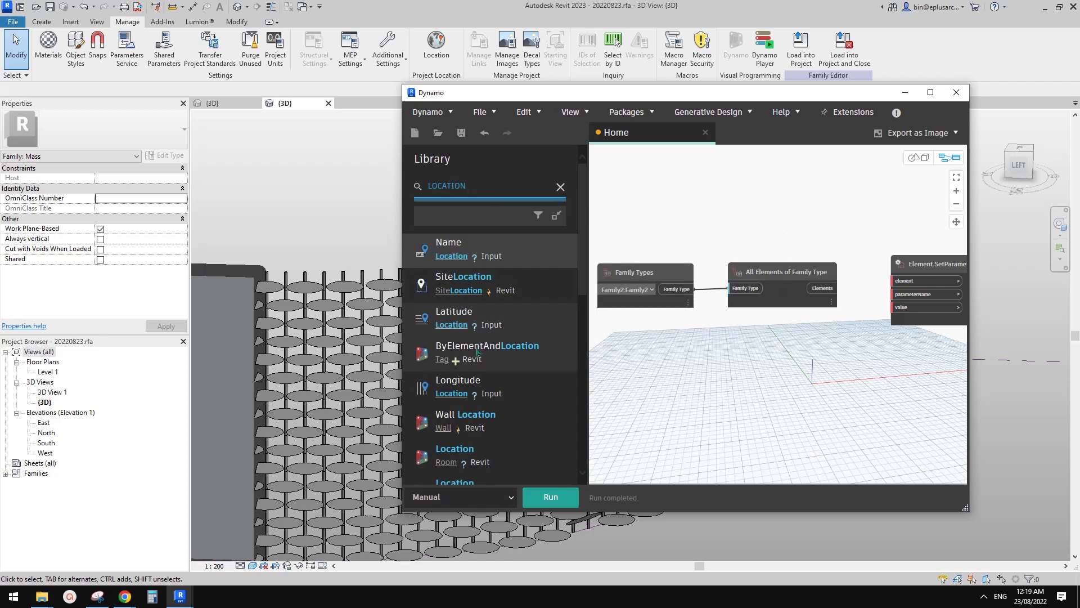
pyautogui.moveTo(475, 360)
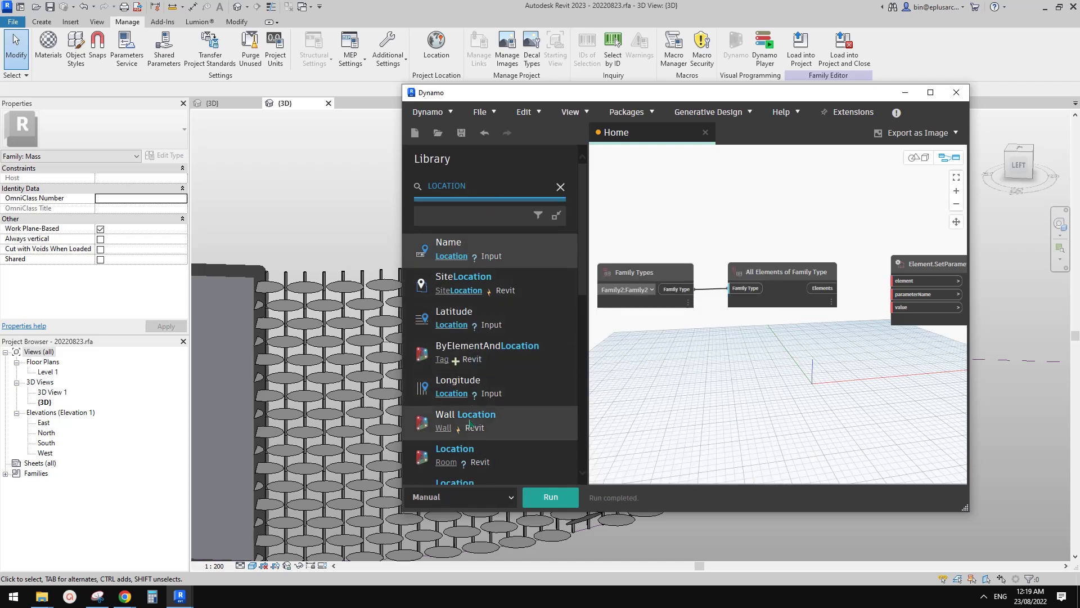
pyautogui.scroll(-2, 484, 438)
pyautogui.scroll(-3, 494, 417)
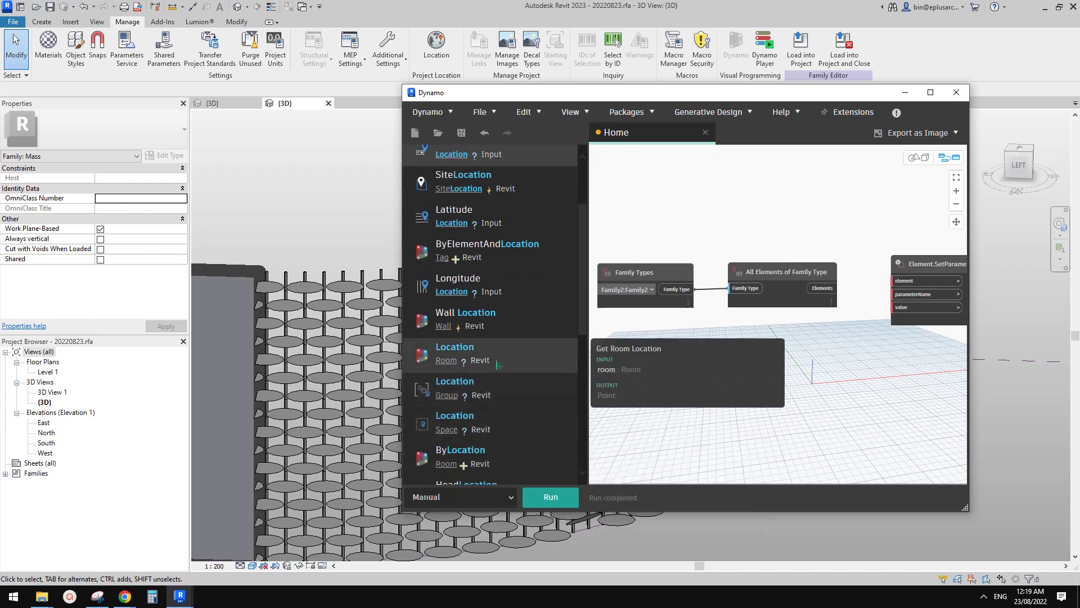
pyautogui.moveTo(501, 384)
pyautogui.scroll(-2, 501, 385)
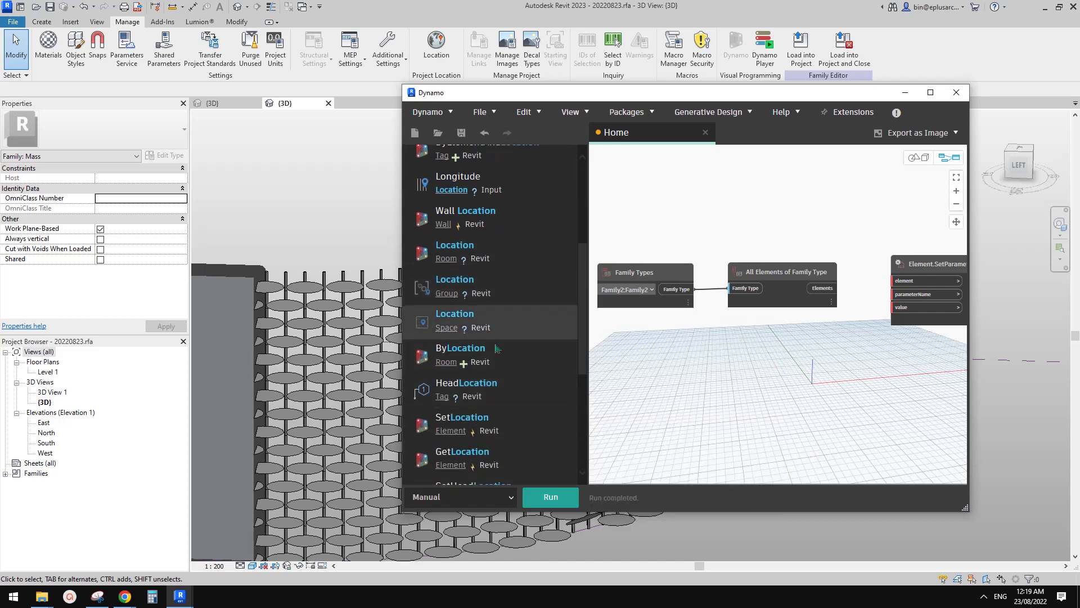
pyautogui.moveTo(496, 405)
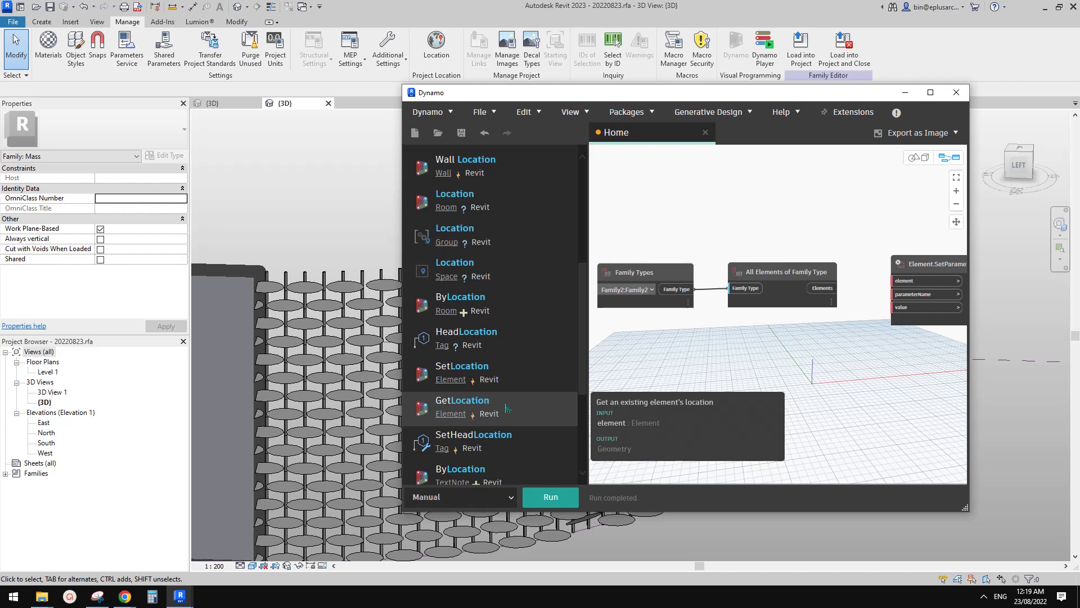
pyautogui.click(500, 407)
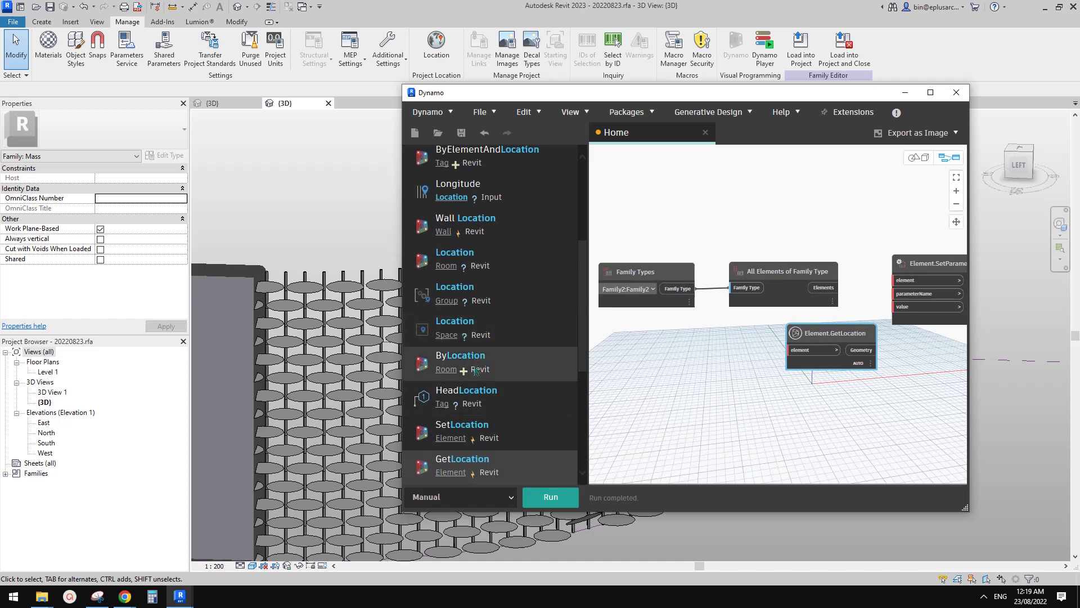
# Step: Feed the All Elements of Family Type output into Element.GetLocation and run the graph to preview the panel location points in Revit
pyautogui.moveTo(470, 434)
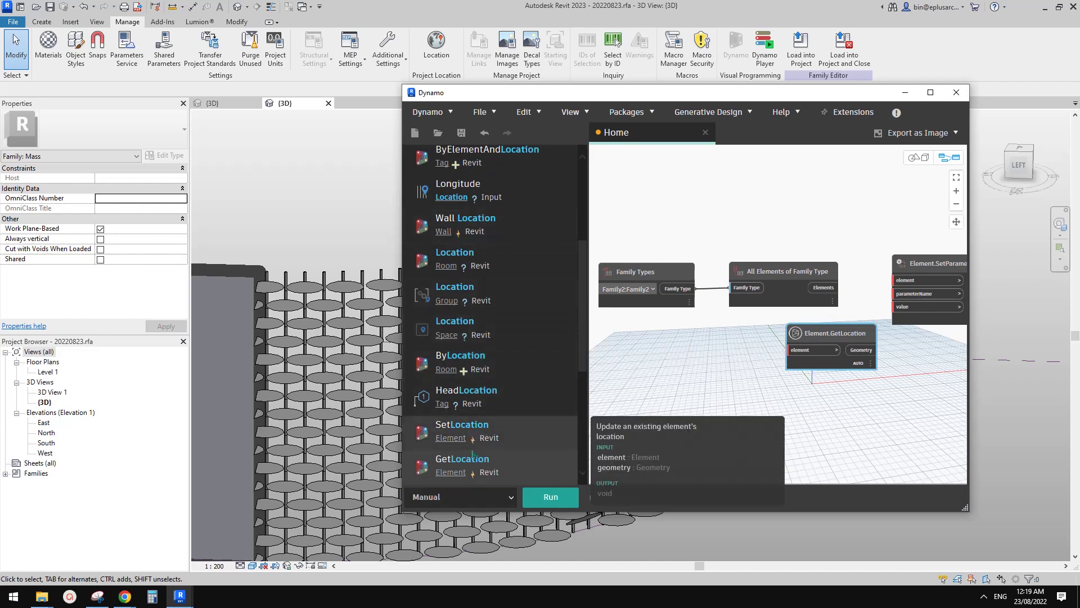
pyautogui.scroll(3, 776, 390)
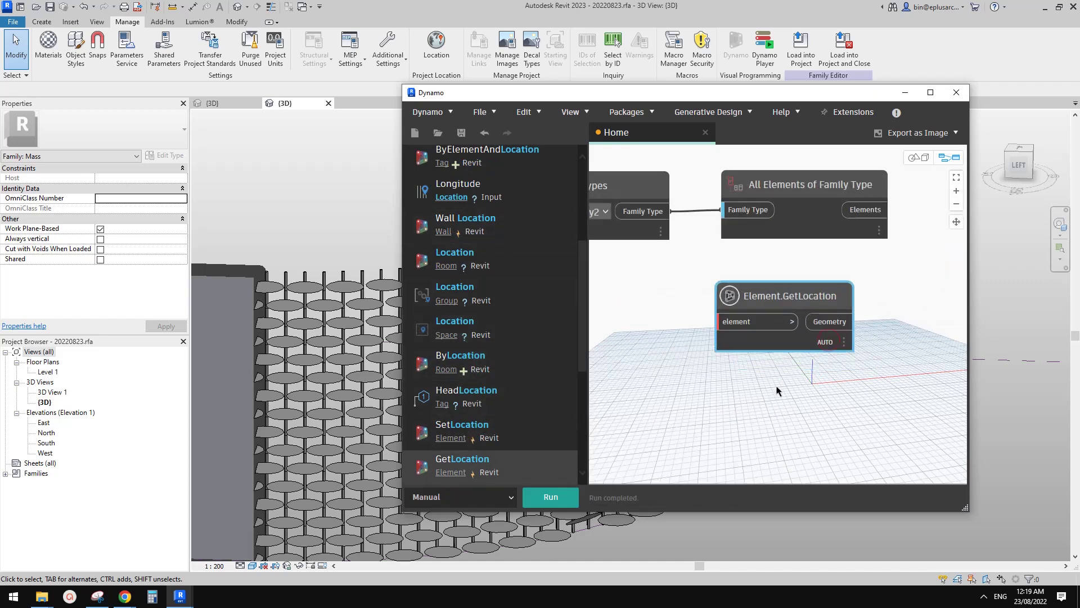
pyautogui.scroll(-3, 751, 319)
pyautogui.moveTo(744, 320); pyautogui.dragTo(770, 274)
pyautogui.click(551, 497)
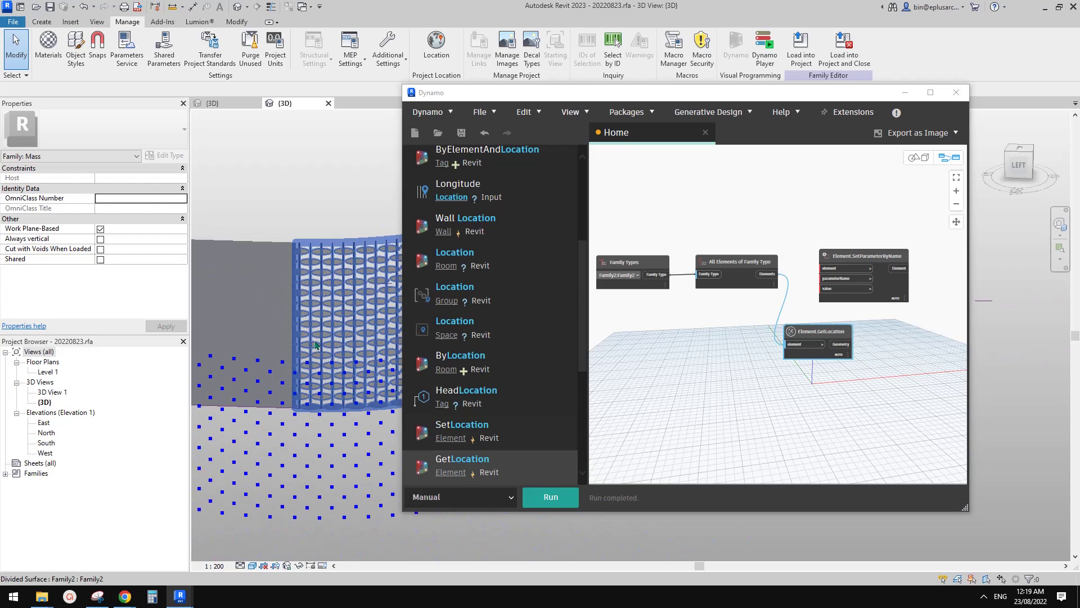
pyautogui.keyDown('shift'); pyautogui.moveTo(315, 345); pyautogui.dragTo(346, 398, button='middle'); pyautogui.keyUp('shift')
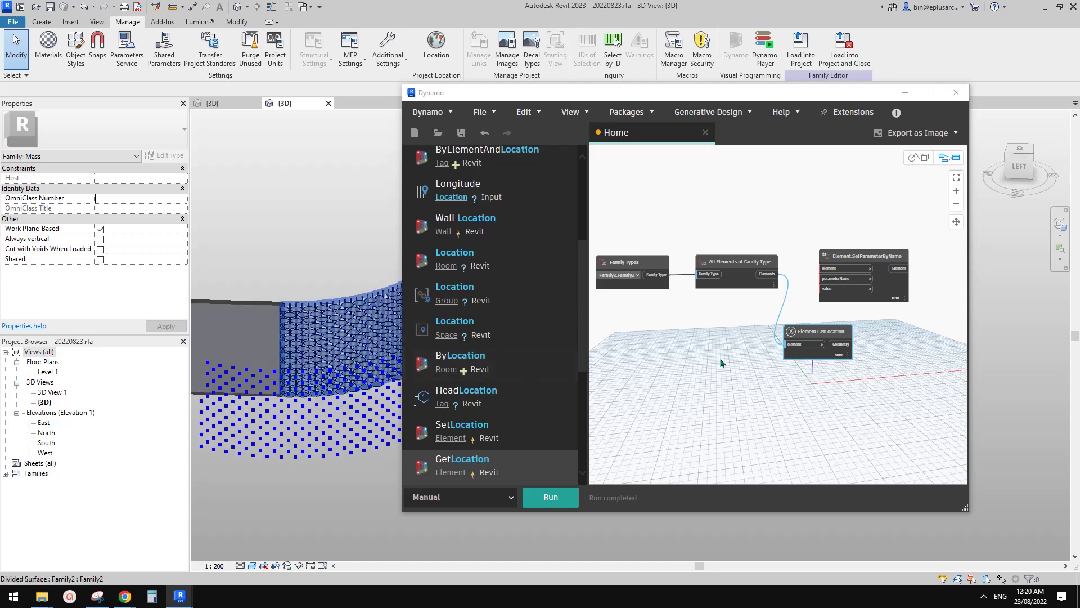
# Step: Arrange the Dynamo and Revit windows side by side, so the graph and the facade model are both in view
pyautogui.moveTo(298, 397); pyautogui.dragTo(352, 382, button='middle')
pyautogui.scroll(4, 330, 400)
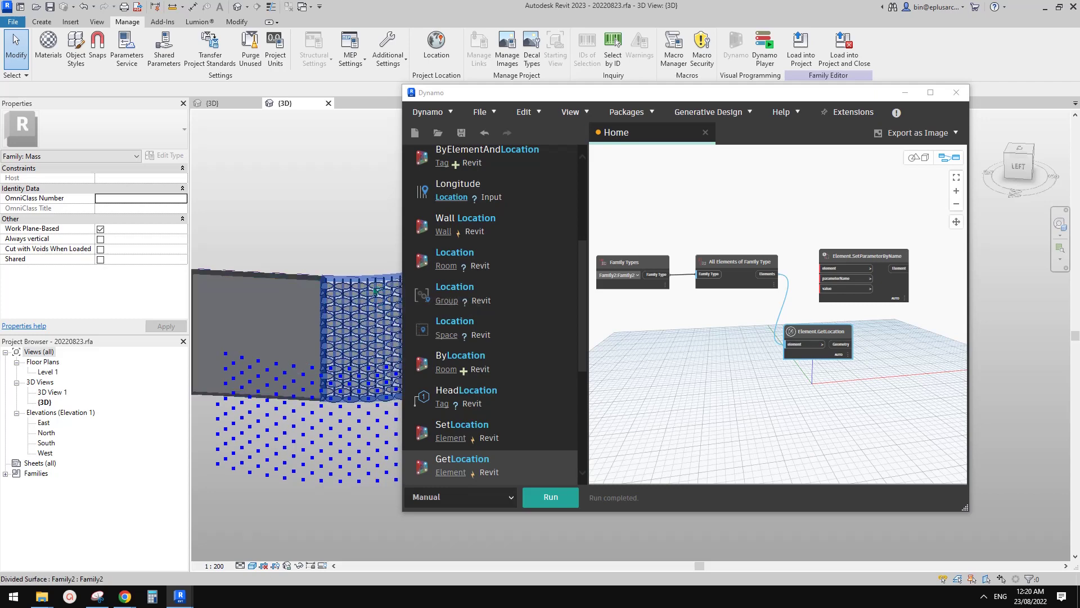
pyautogui.keyDown('shift'); pyautogui.moveTo(376, 290); pyautogui.dragTo(346, 293, button='middle'); pyautogui.keyUp('shift')
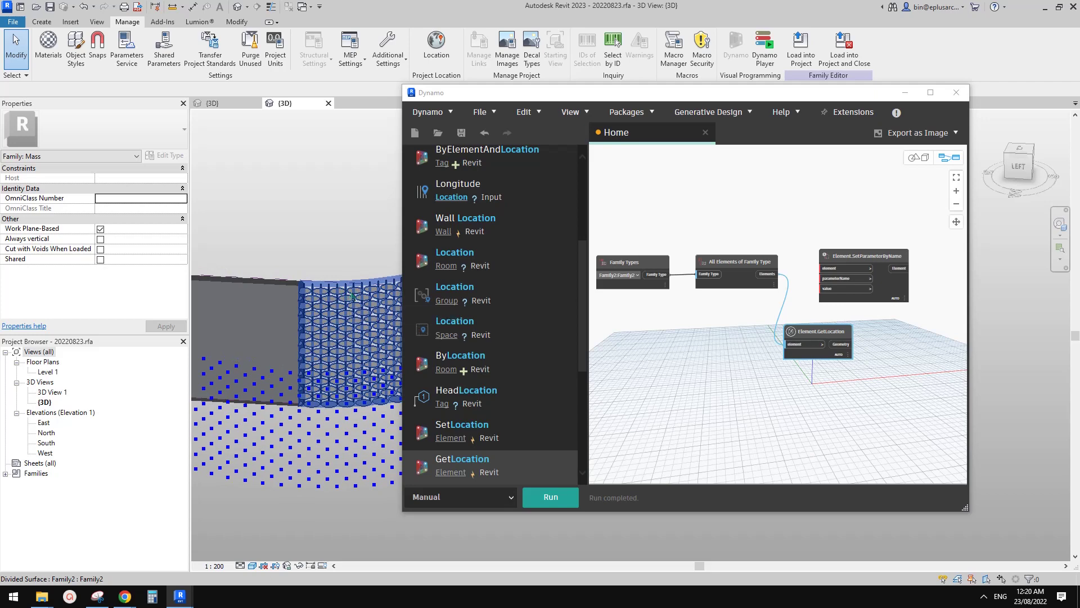
pyautogui.moveTo(520, 93); pyautogui.dragTo(615, 103)
pyautogui.moveTo(724, 108); pyautogui.dragTo(1078, 179)
pyautogui.click(169, 140)
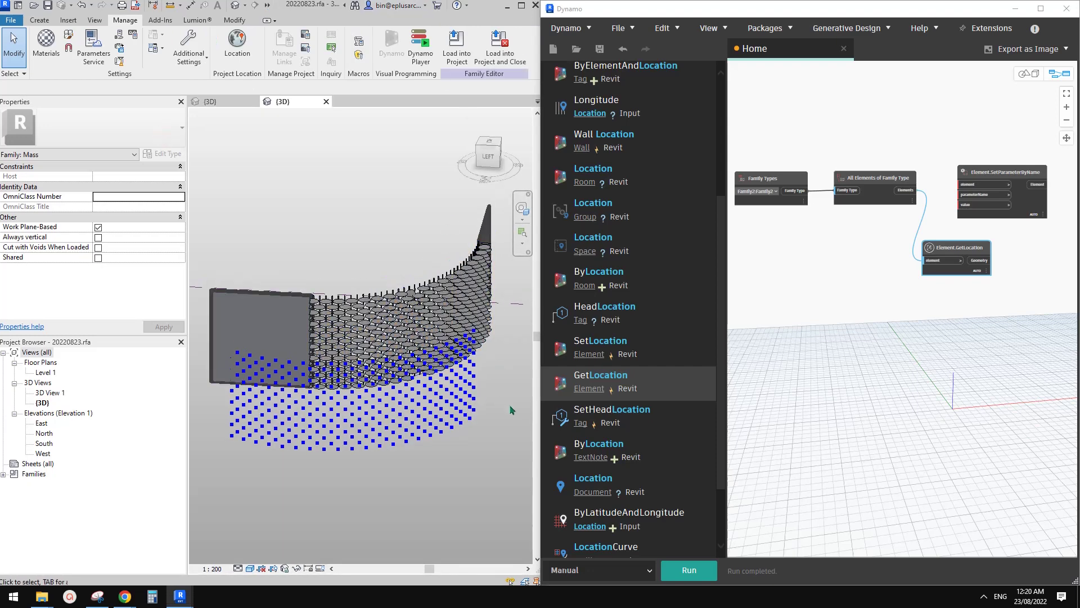
# Step: Examine the panel location points in the Revit 3D view and the point list output by Element.GetLocation
pyautogui.scroll(1, 512, 403)
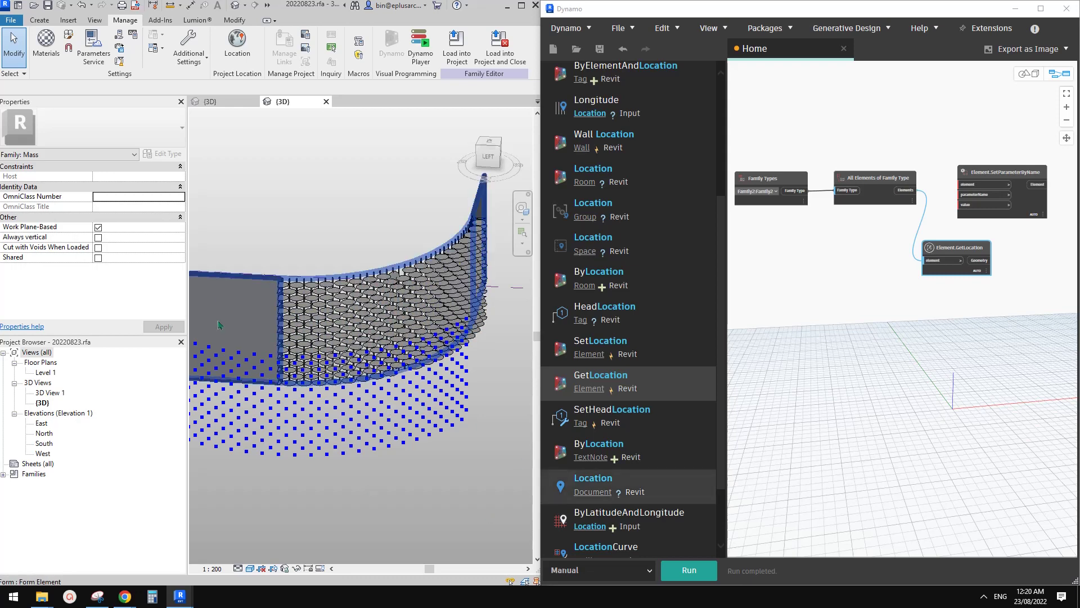
pyautogui.scroll(3, 394, 380)
pyautogui.moveTo(419, 316); pyautogui.dragTo(419, 348, button='middle')
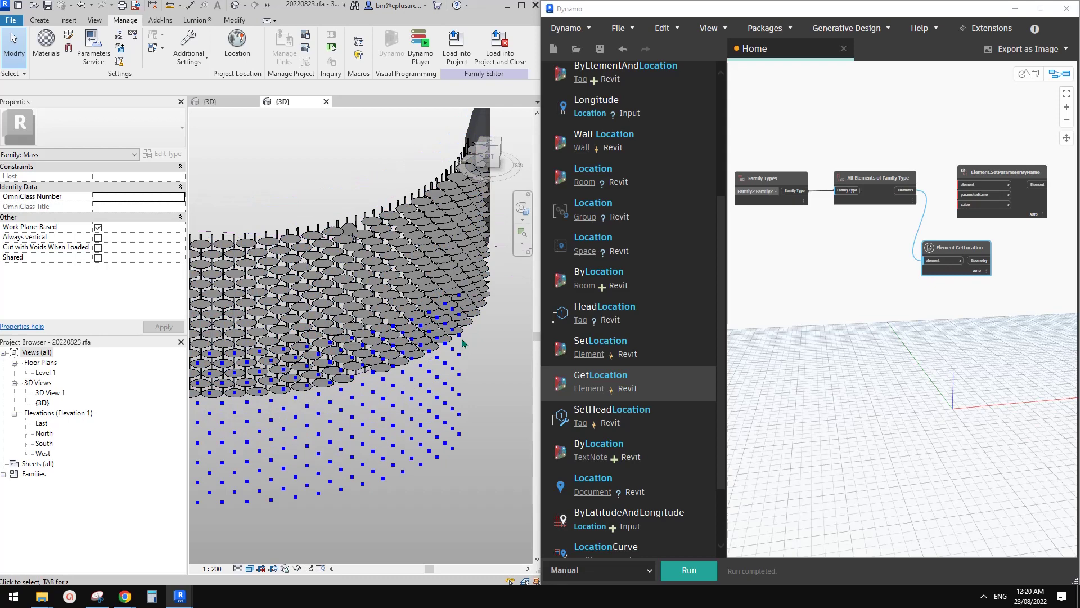
pyautogui.moveTo(890, 336); pyautogui.dragTo(859, 362, button='middle')
pyautogui.scroll(3, 895, 341)
pyautogui.scroll(2, 861, 372)
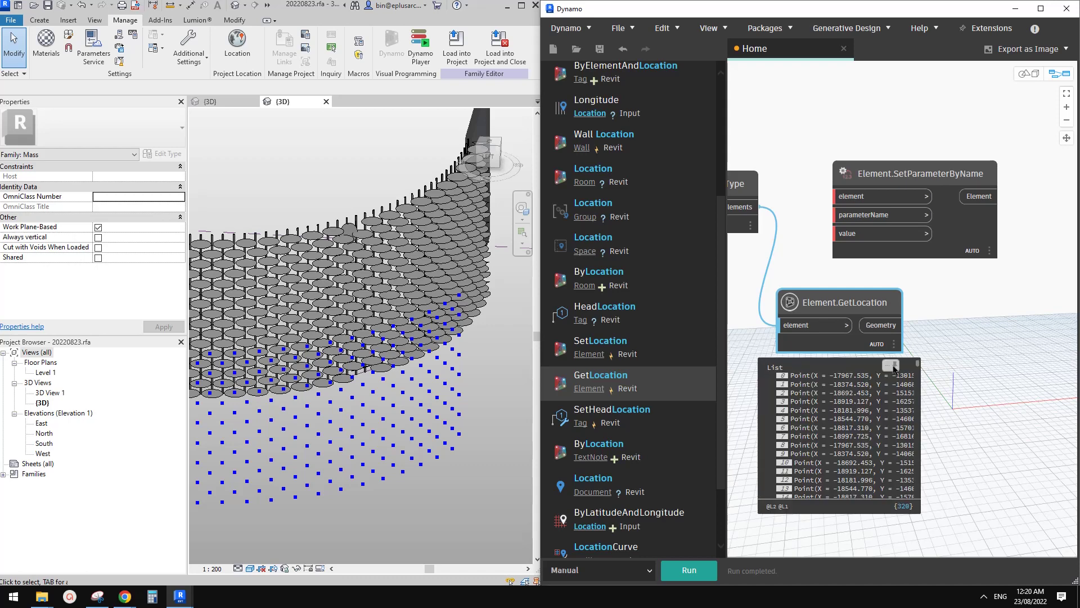
pyautogui.click(894, 366)
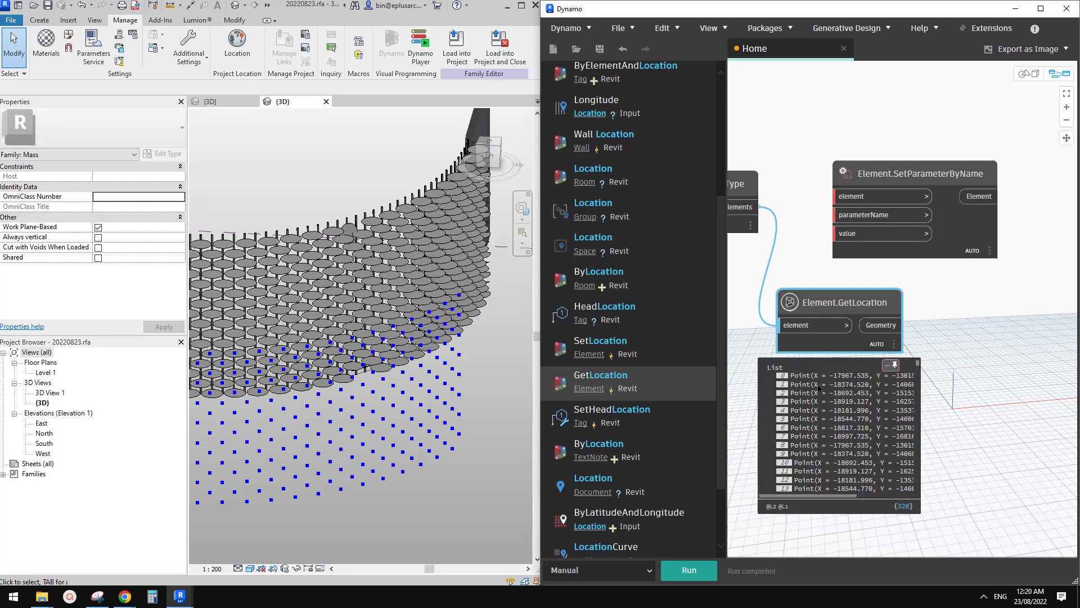
pyautogui.click(892, 366)
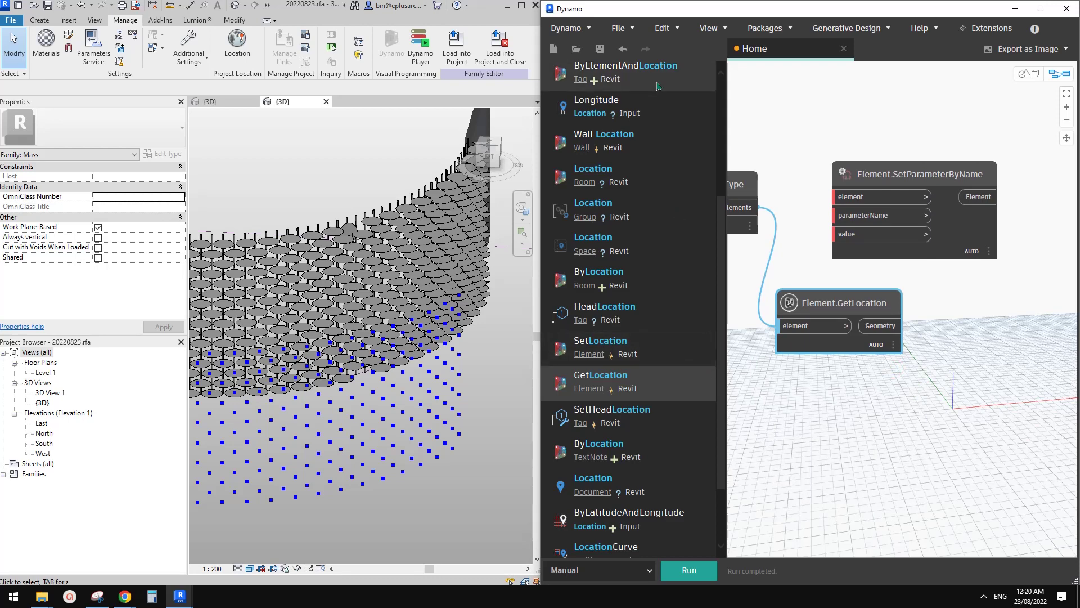
# Step: Search the node library for POINT and add the Point.Z node to the graph
pyautogui.scroll(4, 670, 99)
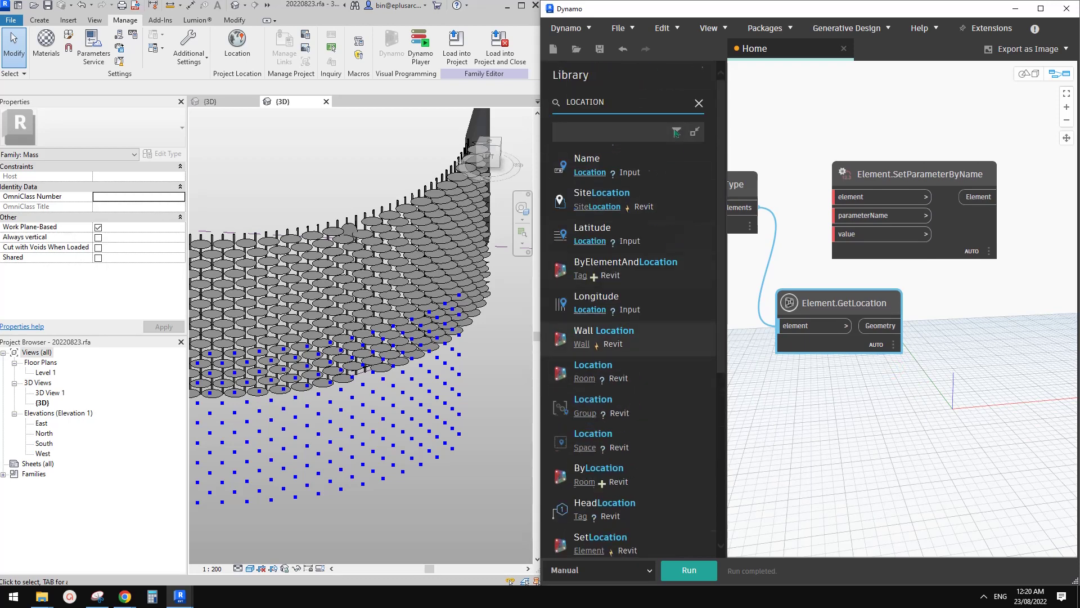
pyautogui.click(699, 104)
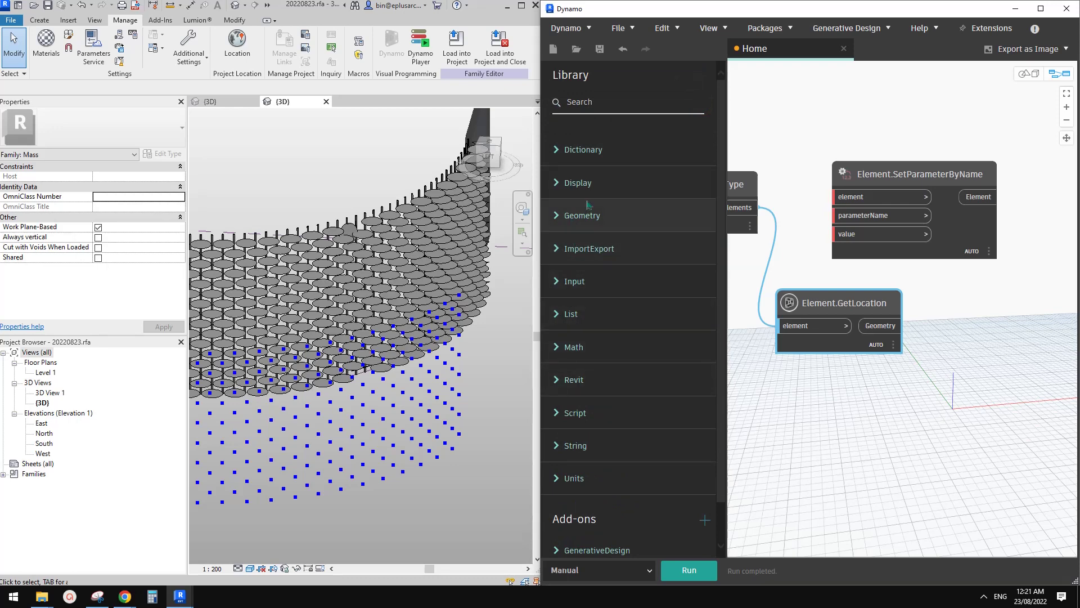
pyautogui.click(610, 102)
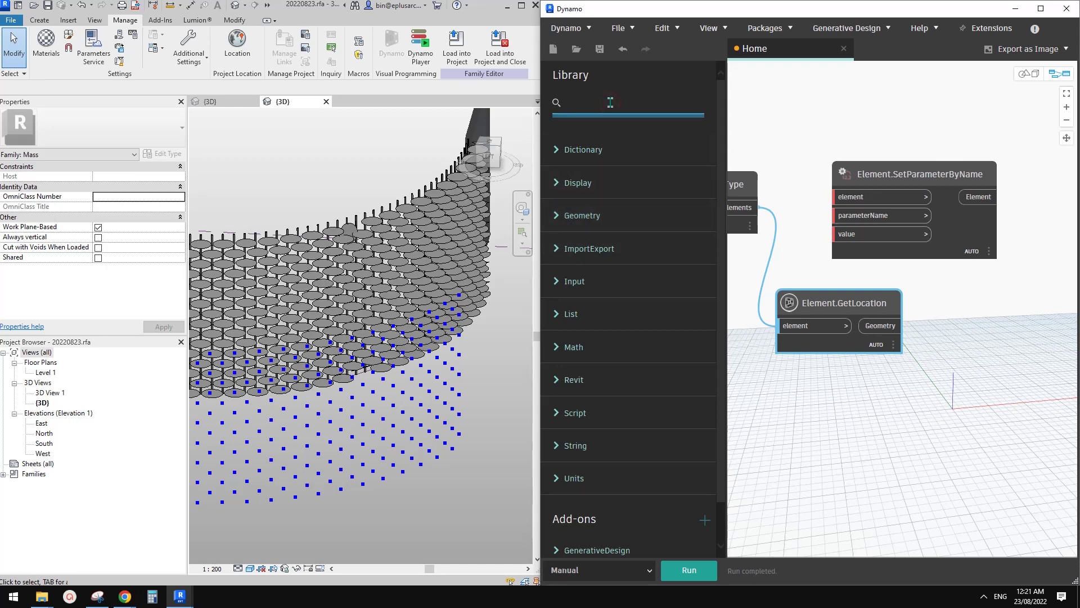
pyautogui.write('Z')
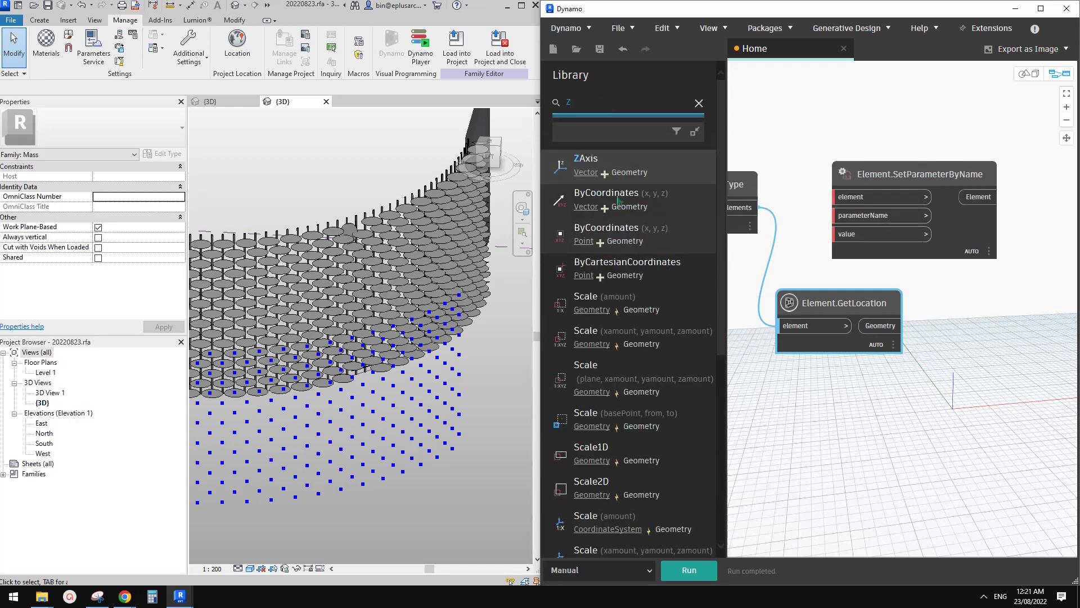
pyautogui.moveTo(612, 170)
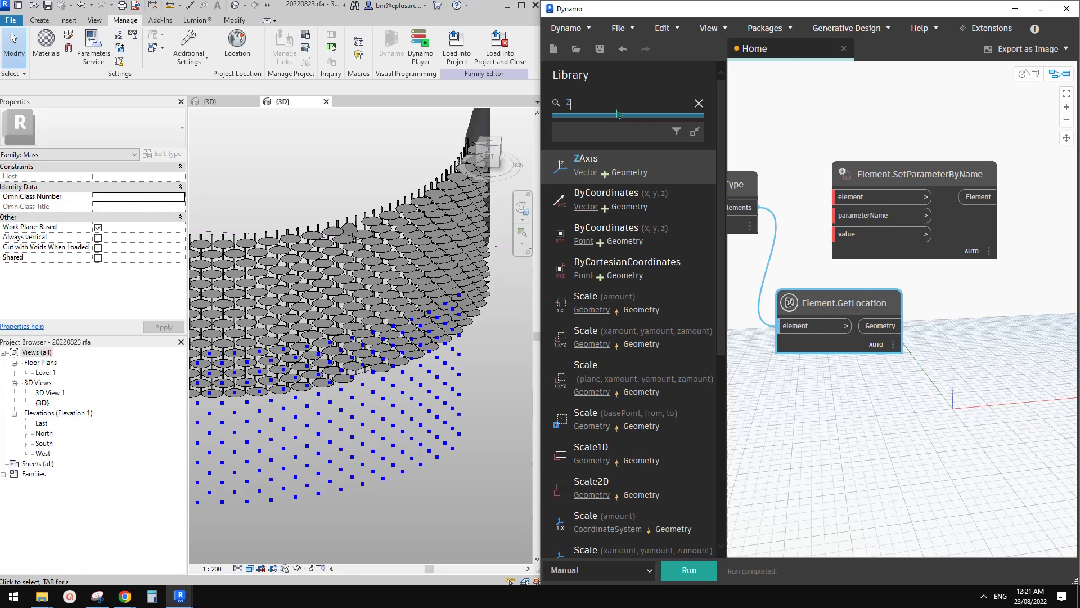
pyautogui.press('BackSpace')
pyautogui.write('POINT')
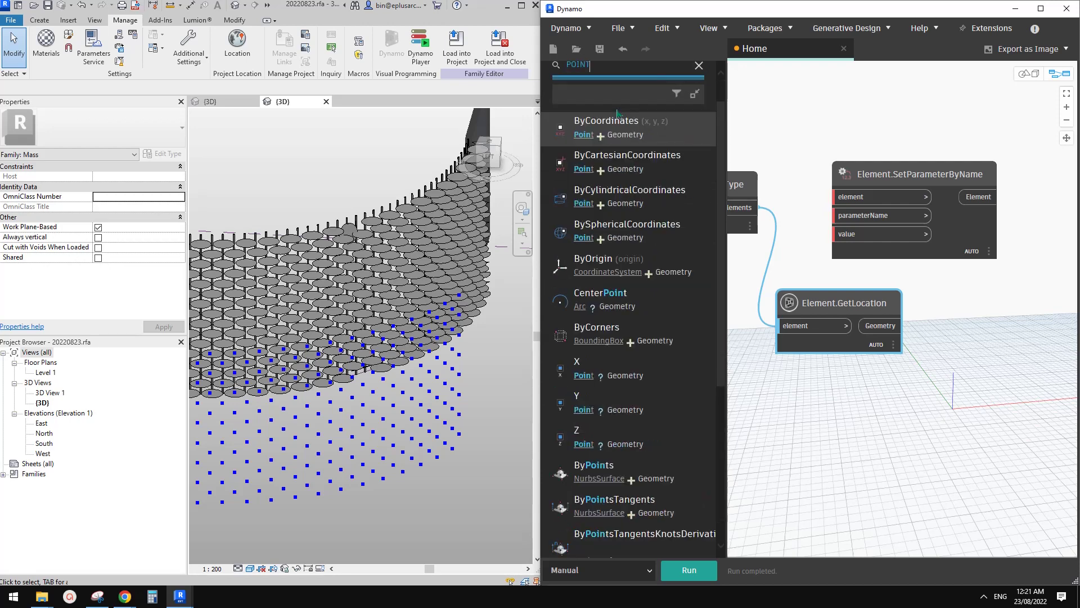
pyautogui.moveTo(653, 268)
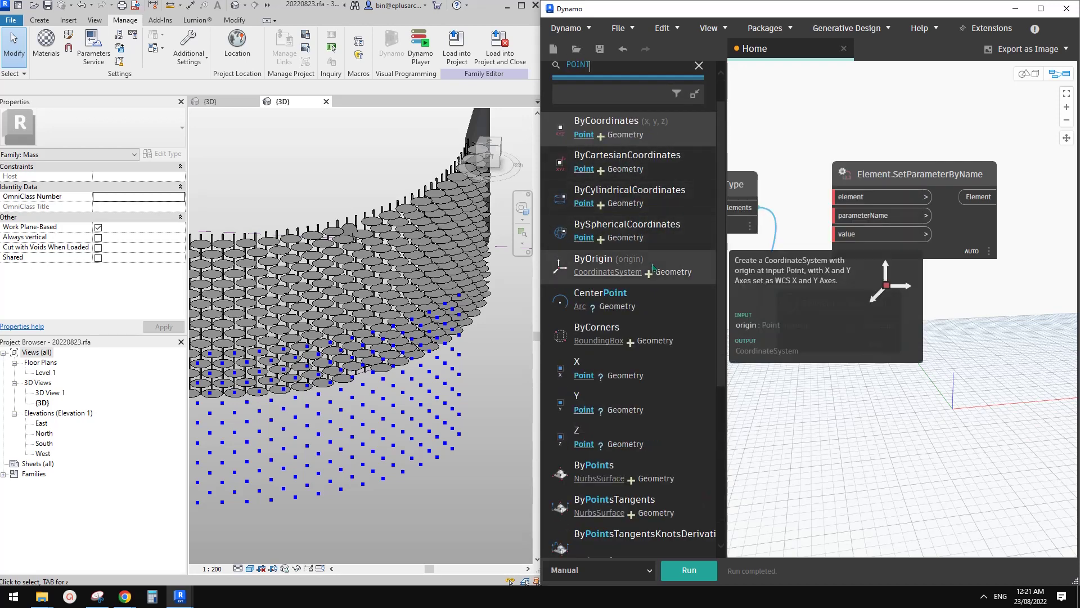
pyautogui.click(646, 448)
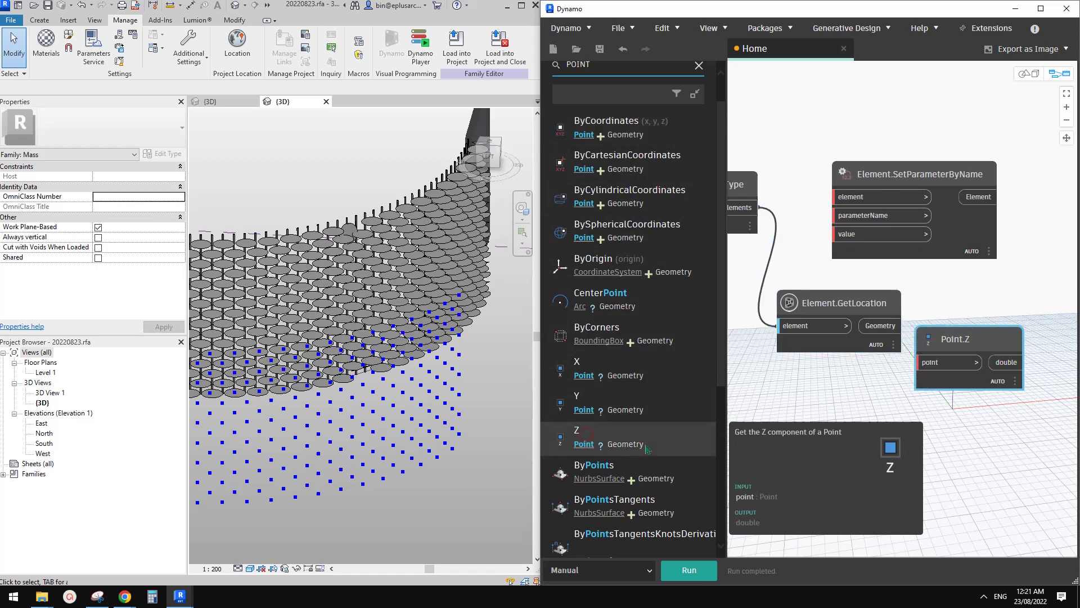
# Step: Feed the Element.GetLocation geometry into Point.Z and run the graph to preview the Z values
pyautogui.moveTo(866, 379); pyautogui.dragTo(818, 378, button='middle')
pyautogui.click(908, 338)
pyautogui.moveTo(904, 336); pyautogui.dragTo(944, 301)
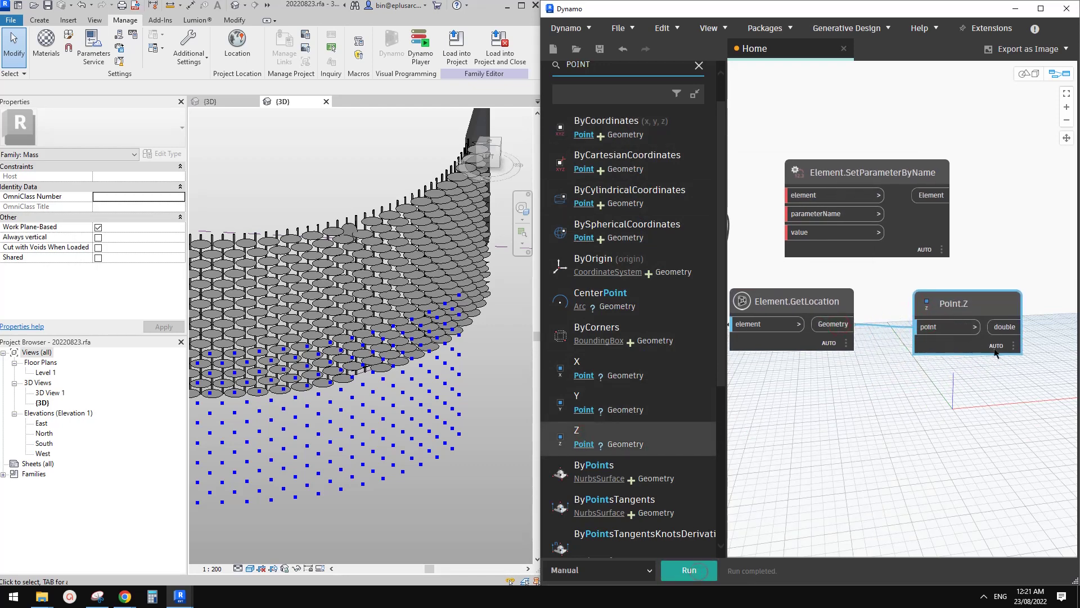
pyautogui.moveTo(969, 412)
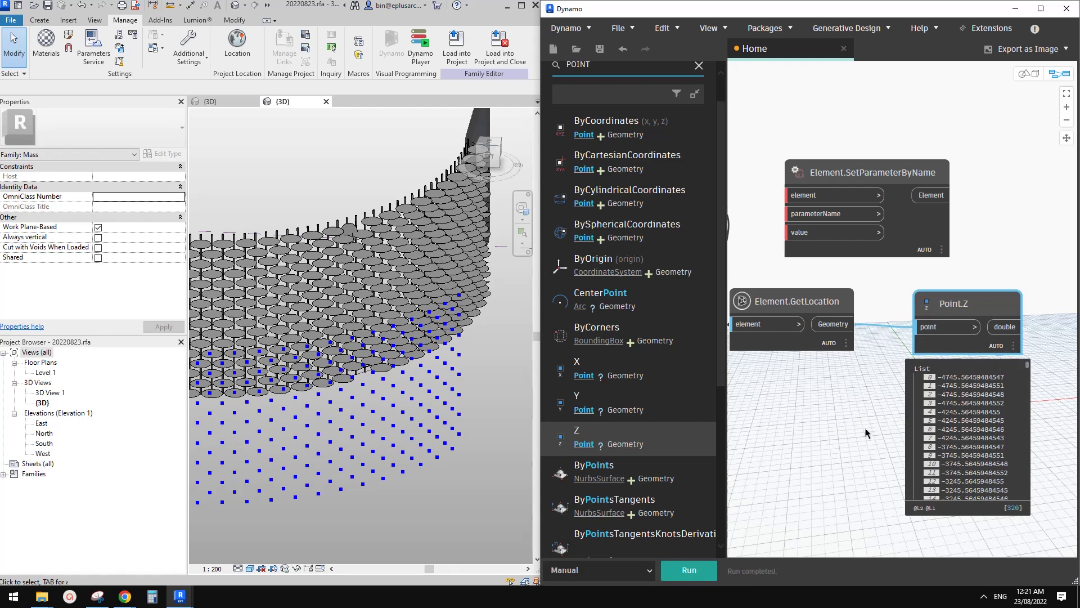
# Step: Tidy the position of the Point.Z node beside Element.GetLocation, keeping its output preview pinned
pyautogui.moveTo(866, 432); pyautogui.dragTo(826, 415, button='middle')
pyautogui.moveTo(917, 299); pyautogui.dragTo(930, 306)
pyautogui.scroll(-1, 928, 279)
pyautogui.moveTo(928, 279); pyautogui.dragTo(872, 278, button='middle')
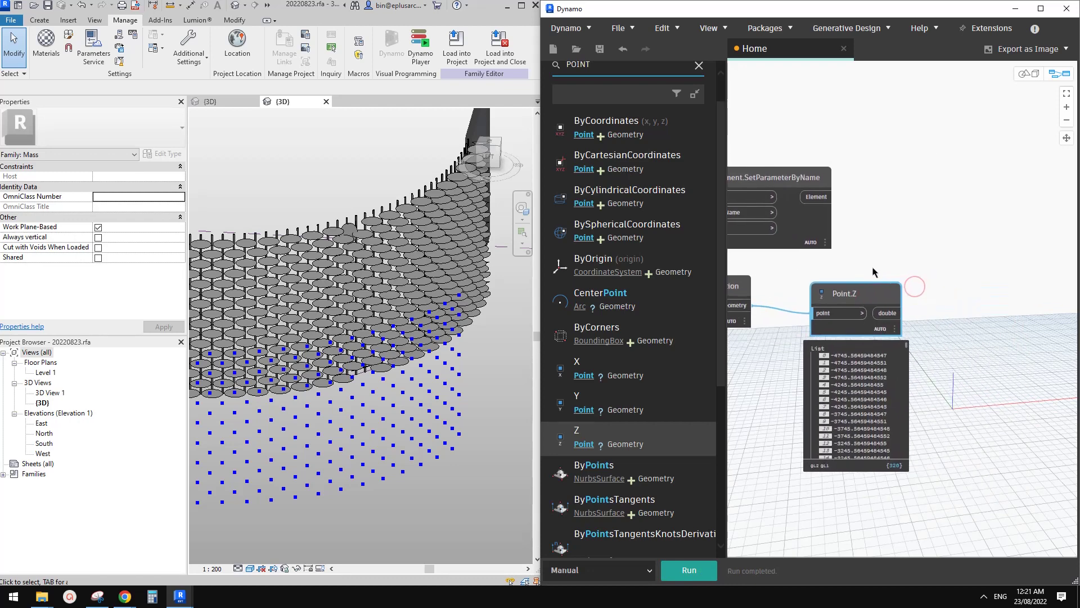
pyautogui.moveTo(821, 287); pyautogui.dragTo(865, 293)
pyautogui.moveTo(811, 283); pyautogui.dragTo(874, 278, button='middle')
pyautogui.moveTo(786, 281); pyautogui.dragTo(818, 296)
pyautogui.moveTo(937, 289); pyautogui.dragTo(903, 292)
pyautogui.scroll(-1, 903, 292)
pyautogui.moveTo(1051, 280); pyautogui.dragTo(889, 270, button='middle')
pyautogui.moveTo(863, 309); pyautogui.dragTo(1009, 307, button='middle')
pyautogui.moveTo(900, 259); pyautogui.dragTo(1022, 298, button='middle')
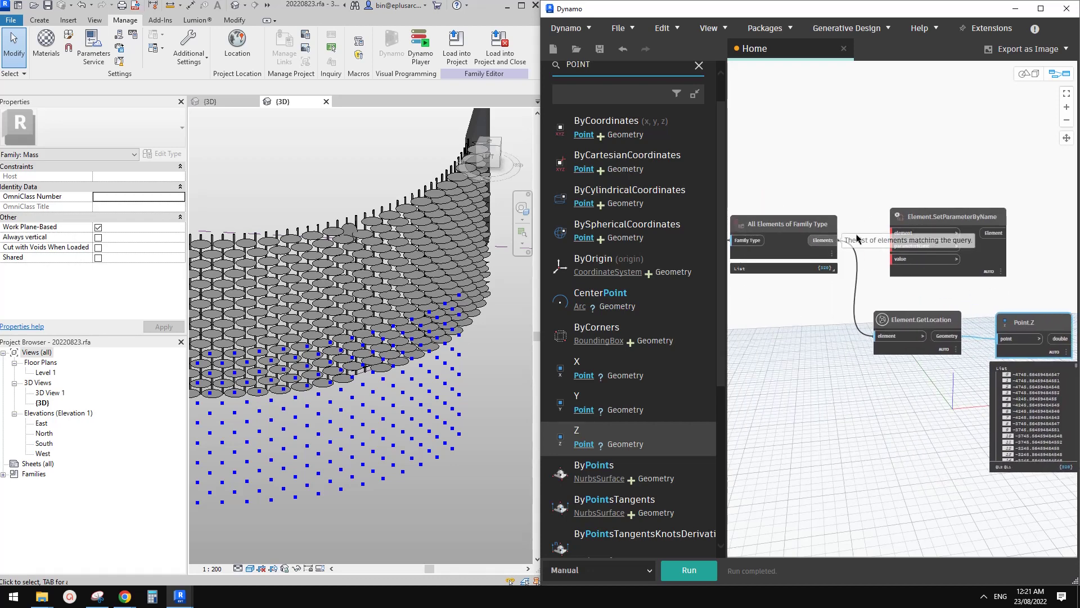
# Step: Move Element.SetParameterByName up and away from All Elements of Family Type, and straighten the Element.GetLocation and Point.Z row
pyautogui.moveTo(922, 222); pyautogui.dragTo(933, 201)
pyautogui.scroll(2, 1033, 326)
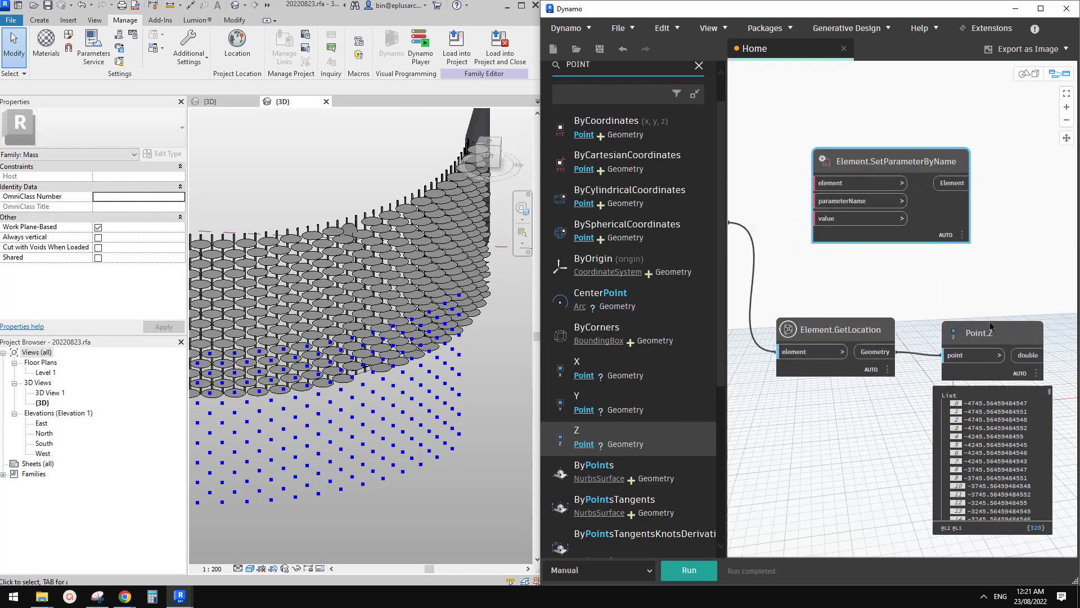
pyautogui.moveTo(861, 330); pyautogui.dragTo(860, 337)
pyautogui.moveTo(956, 338); pyautogui.dragTo(944, 333)
pyautogui.moveTo(905, 324); pyautogui.dragTo(977, 383, button='middle')
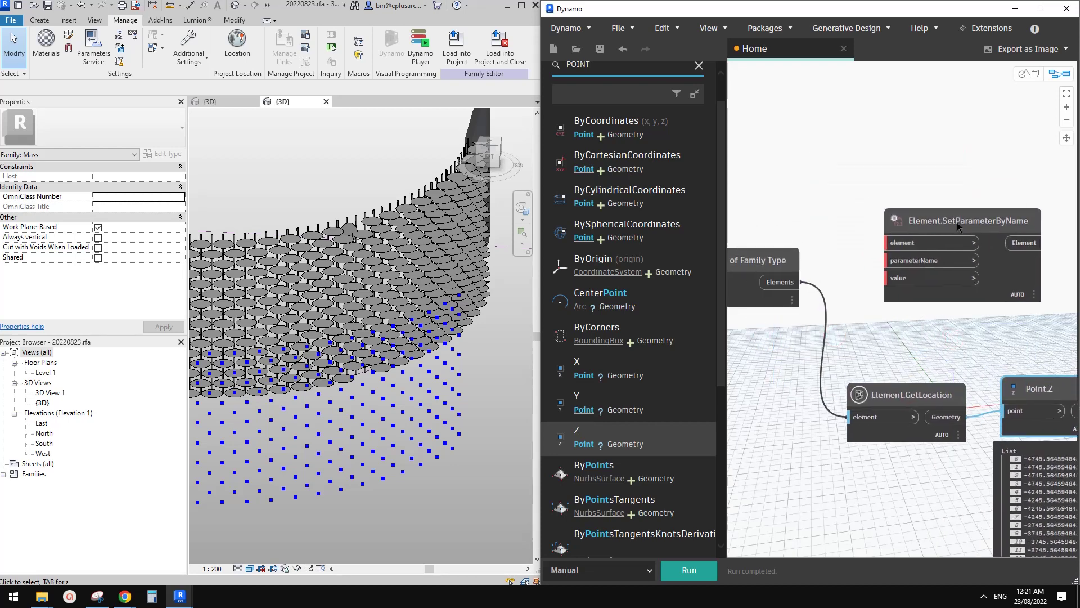
pyautogui.moveTo(958, 227); pyautogui.dragTo(1013, 184)
pyautogui.moveTo(1013, 183); pyautogui.dragTo(1000, 187, button='middle')
# Step: Add a List.Sort node after Point.Z, feed it the Z values, and run the graph to preview the sorted list
pyautogui.rightClick(860, 288)
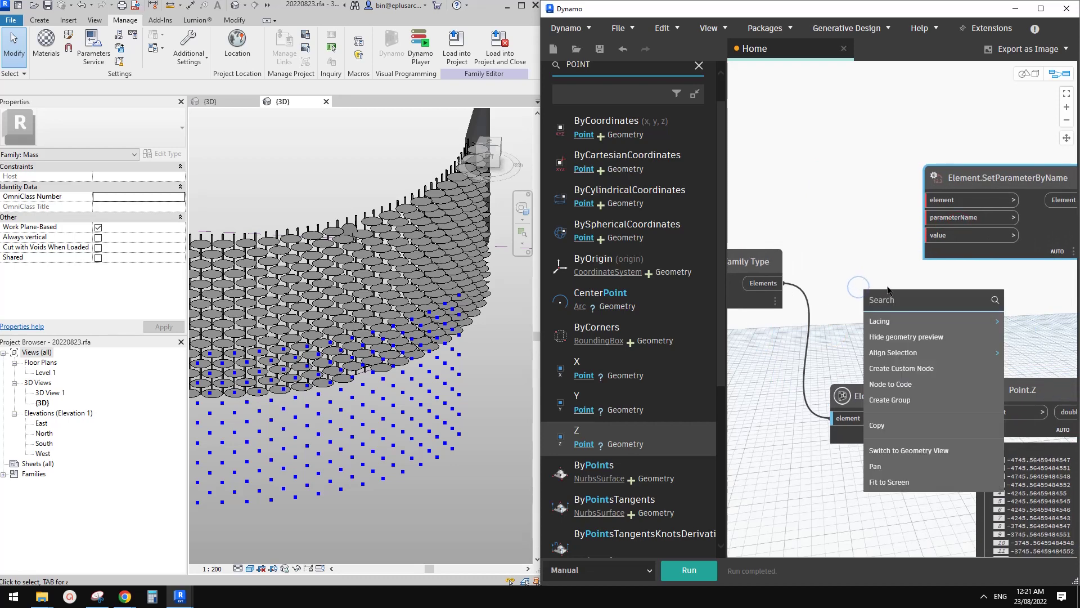
pyautogui.write('SORT')
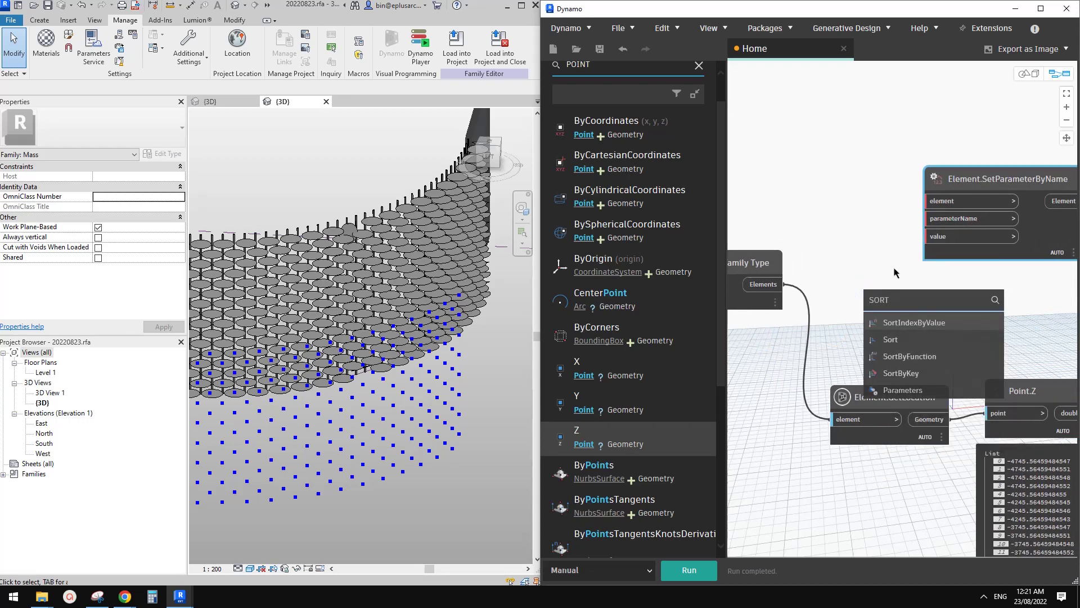
pyautogui.click(916, 350)
pyautogui.moveTo(842, 303); pyautogui.dragTo(1032, 302)
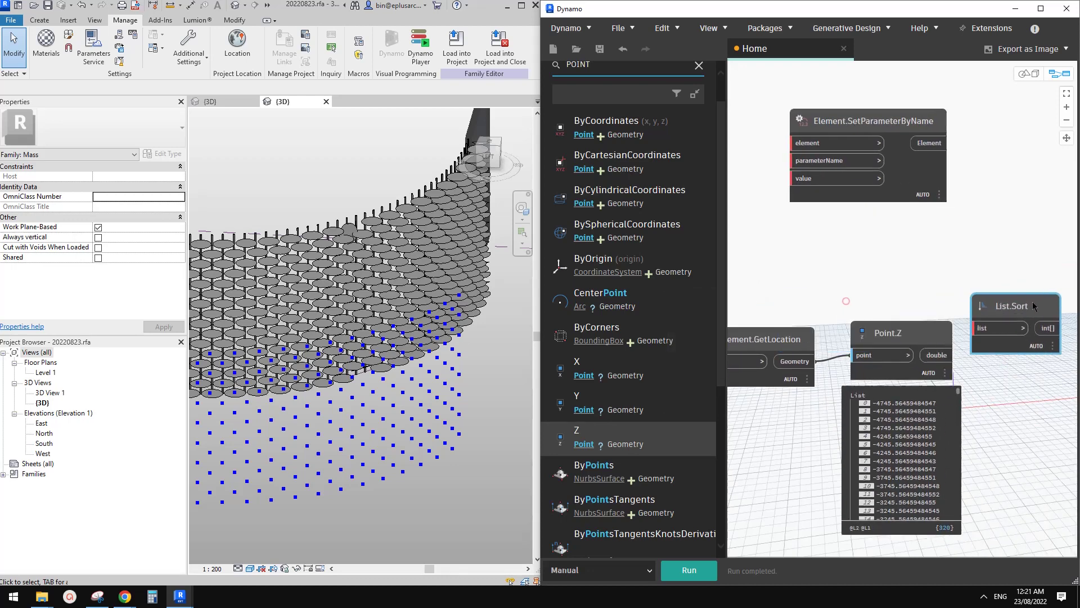
pyautogui.click(946, 359)
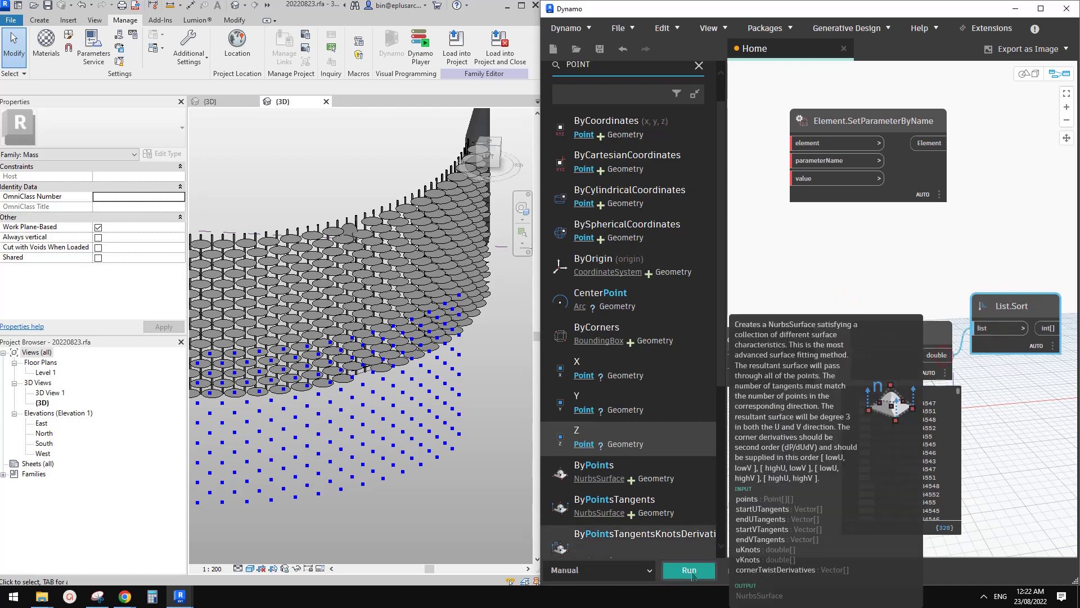
pyautogui.moveTo(1050, 366)
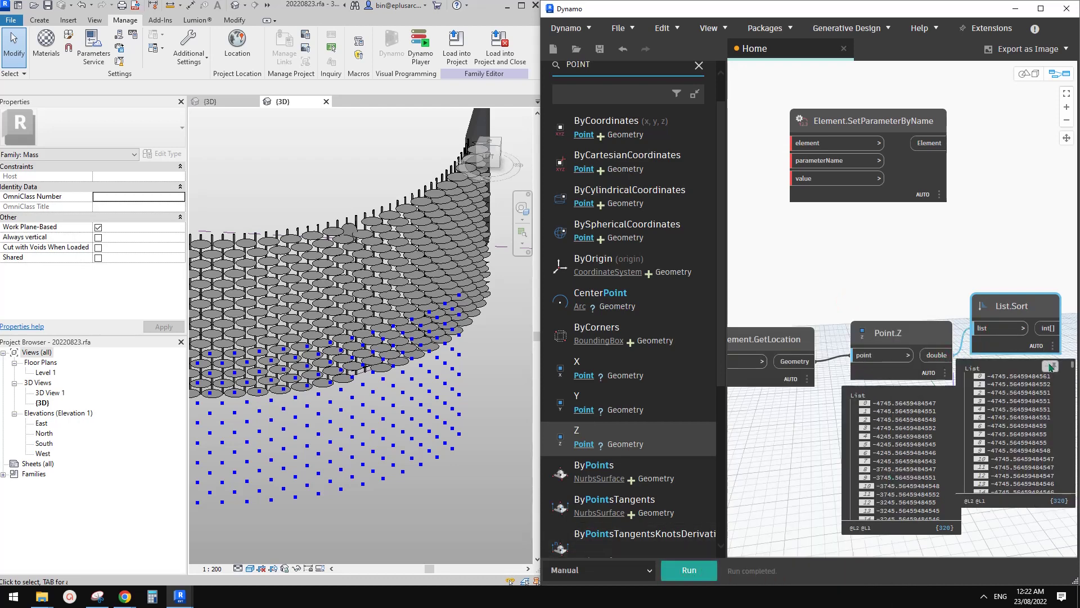
pyautogui.moveTo(1025, 308); pyautogui.dragTo(1039, 343)
# Step: Move Element.SetParameterByName higher and add a List.SortByKey node in the space between it and Element.GetLocation
pyautogui.scroll(-3, 871, 252)
pyautogui.moveTo(825, 242); pyautogui.dragTo(912, 304, button='middle')
pyautogui.moveTo(947, 220); pyautogui.dragTo(970, 161)
pyautogui.doubleClick(850, 268)
pyautogui.write('S')
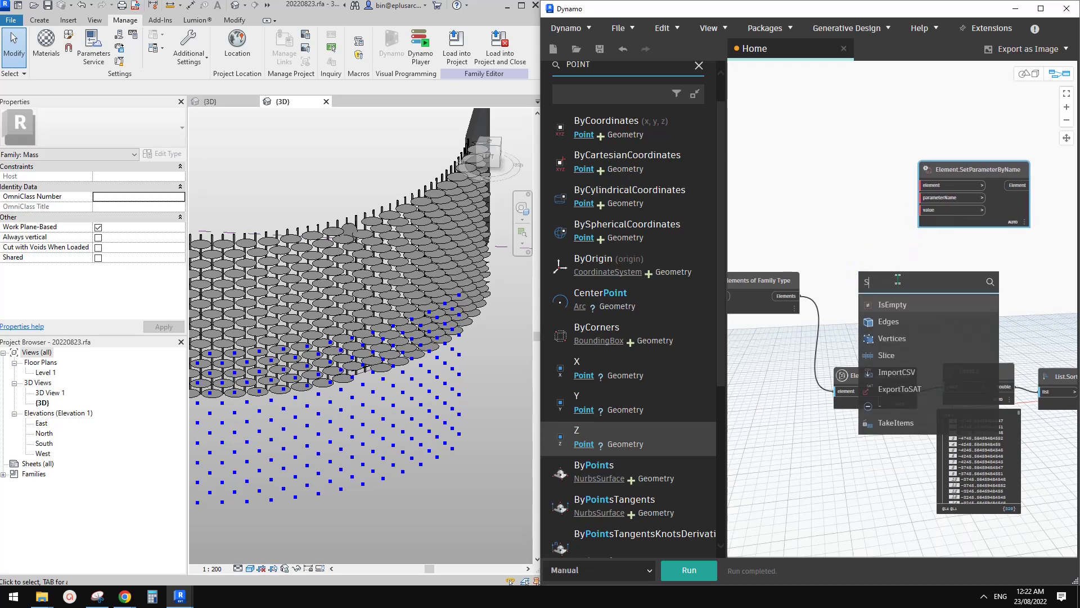
pyautogui.write('ORT')
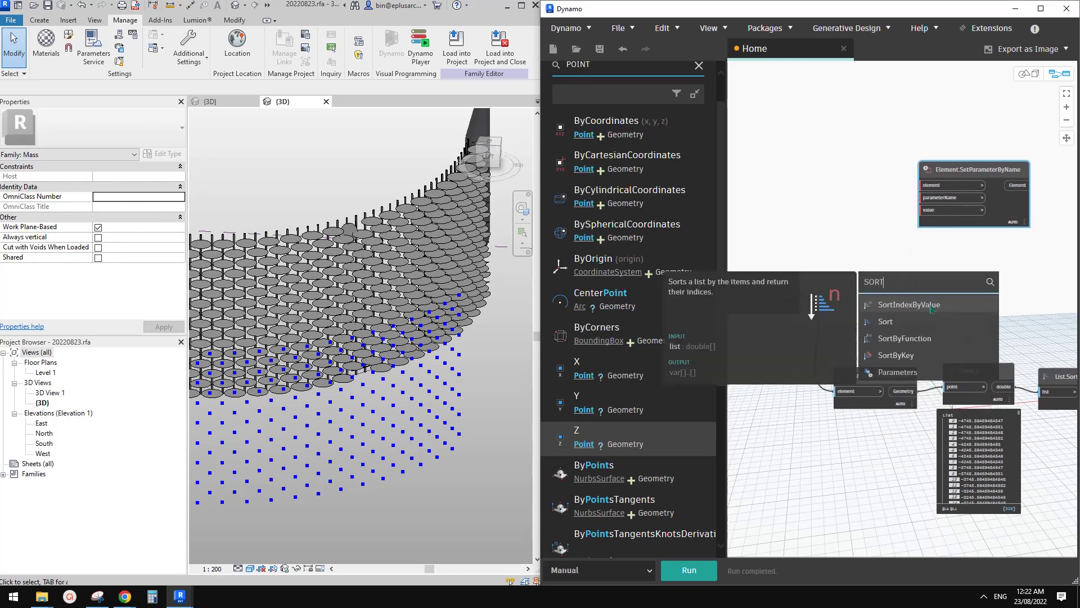
pyautogui.click(932, 355)
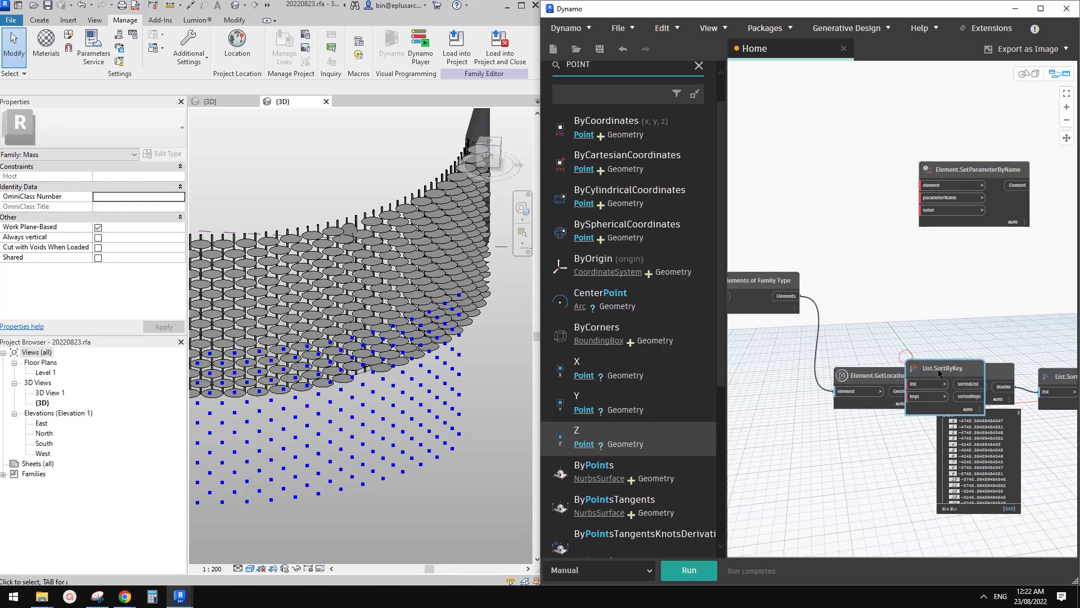
pyautogui.moveTo(939, 369); pyautogui.dragTo(924, 281)
pyautogui.moveTo(892, 332); pyautogui.dragTo(941, 291, button='middle')
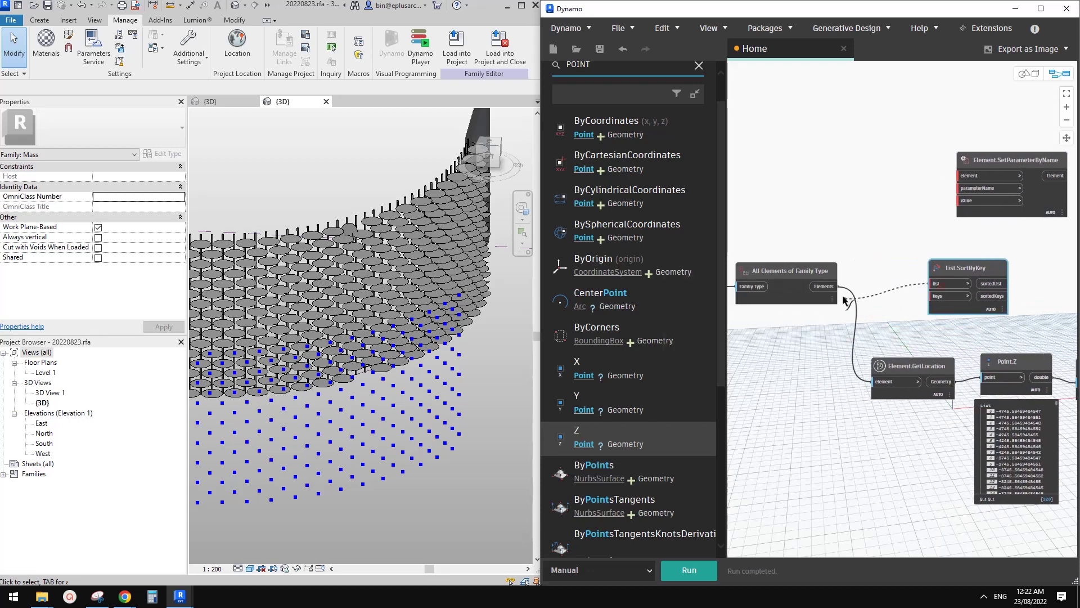
# Step: Feed the family elements into List.SortByKey's list input and the List.Sort output into its keys input, and run the graph
pyautogui.click(936, 284)
pyautogui.moveTo(982, 336); pyautogui.dragTo(917, 341, button='middle')
pyautogui.moveTo(1052, 377); pyautogui.dragTo(1046, 369)
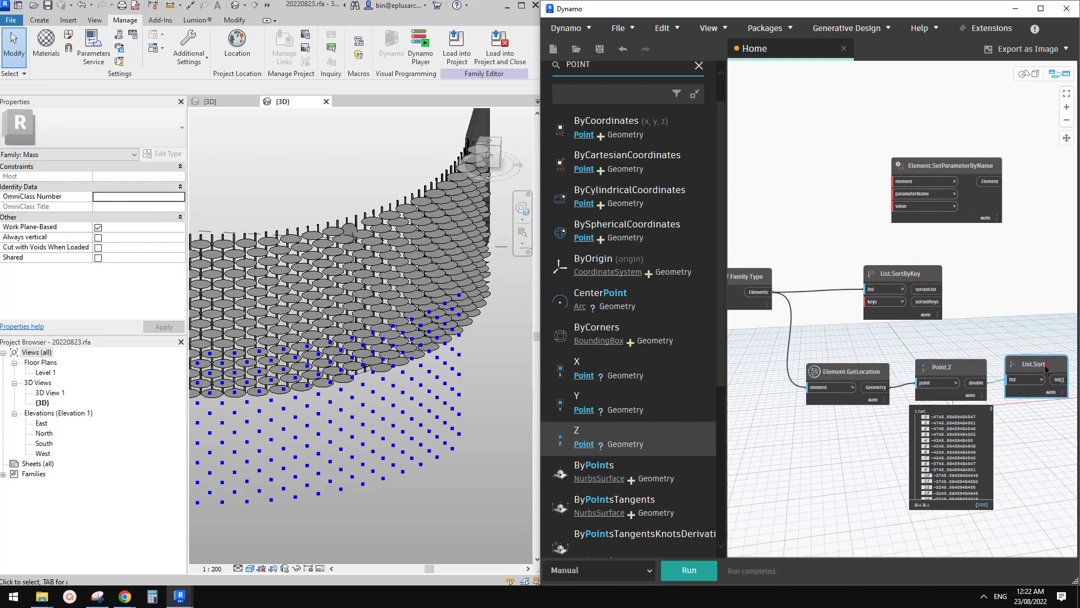
pyautogui.click(871, 304)
pyautogui.moveTo(897, 274); pyautogui.dragTo(919, 253)
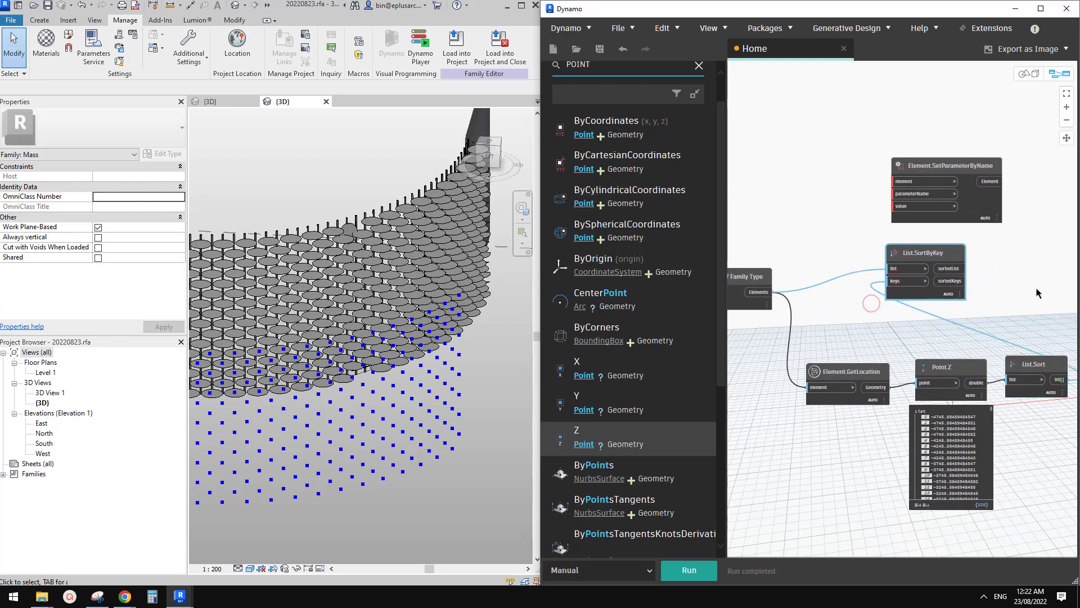
pyautogui.moveTo(1037, 291); pyautogui.dragTo(951, 301, button='middle')
pyautogui.click(703, 563)
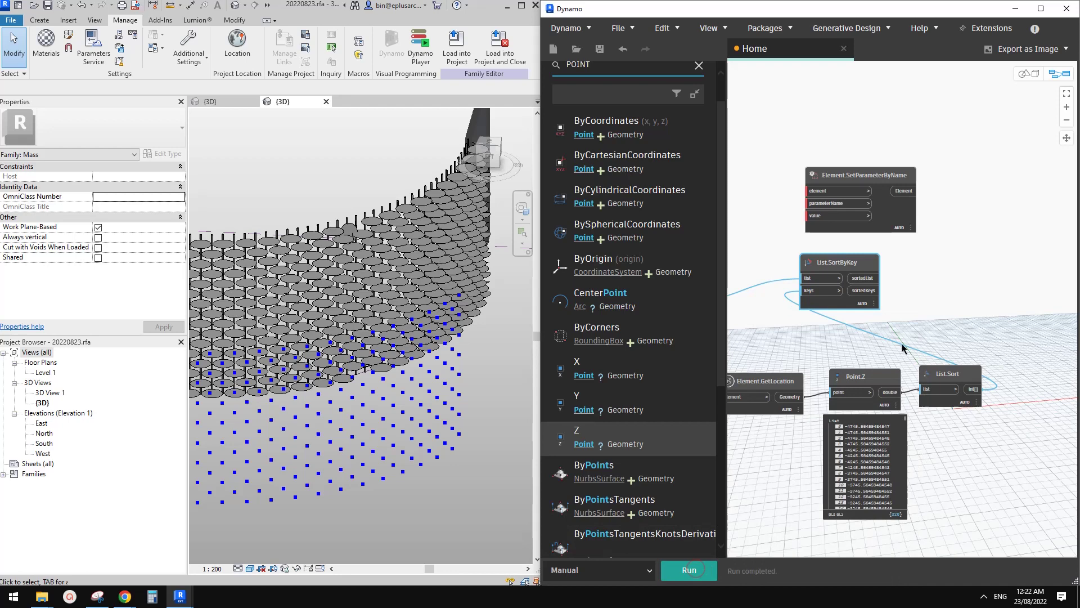
pyautogui.scroll(2, 889, 326)
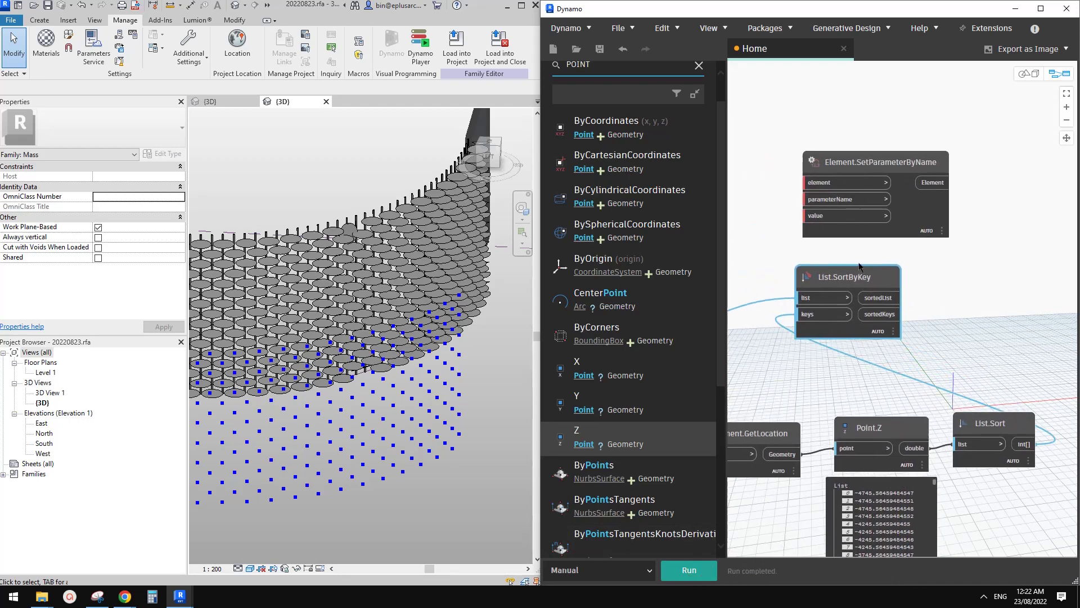
# Step: Feed List.SortByKey's sortedList output into the element input of Element.SetParameterByName and space the two nodes apart
pyautogui.moveTo(866, 341); pyautogui.dragTo(915, 341, button='middle')
pyautogui.moveTo(902, 272); pyautogui.dragTo(887, 267)
pyautogui.moveTo(948, 285); pyautogui.dragTo(1003, 264, button='middle')
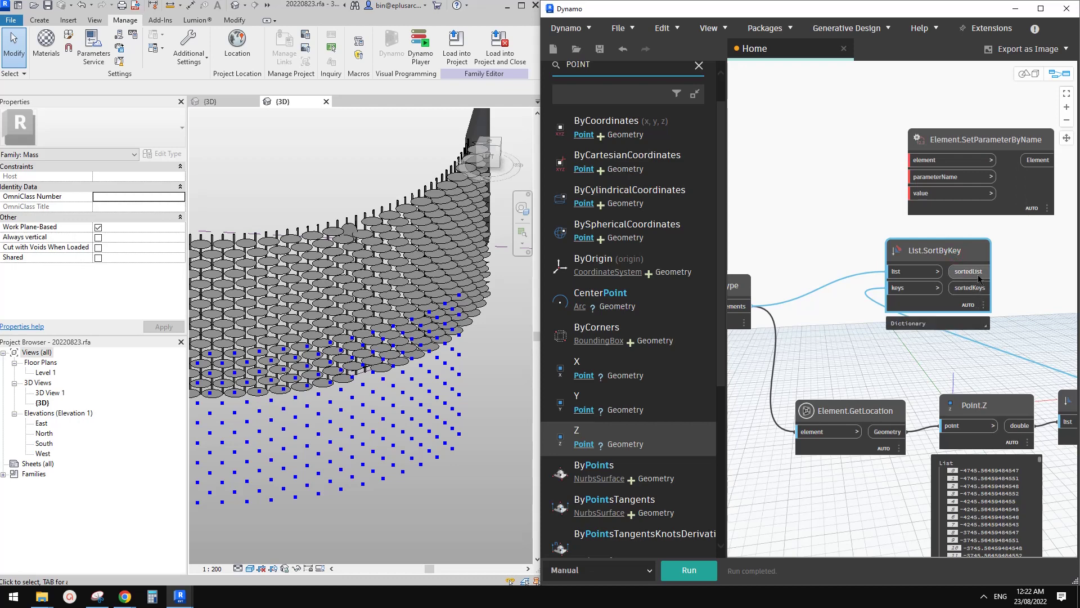
pyautogui.scroll(-2, 979, 280)
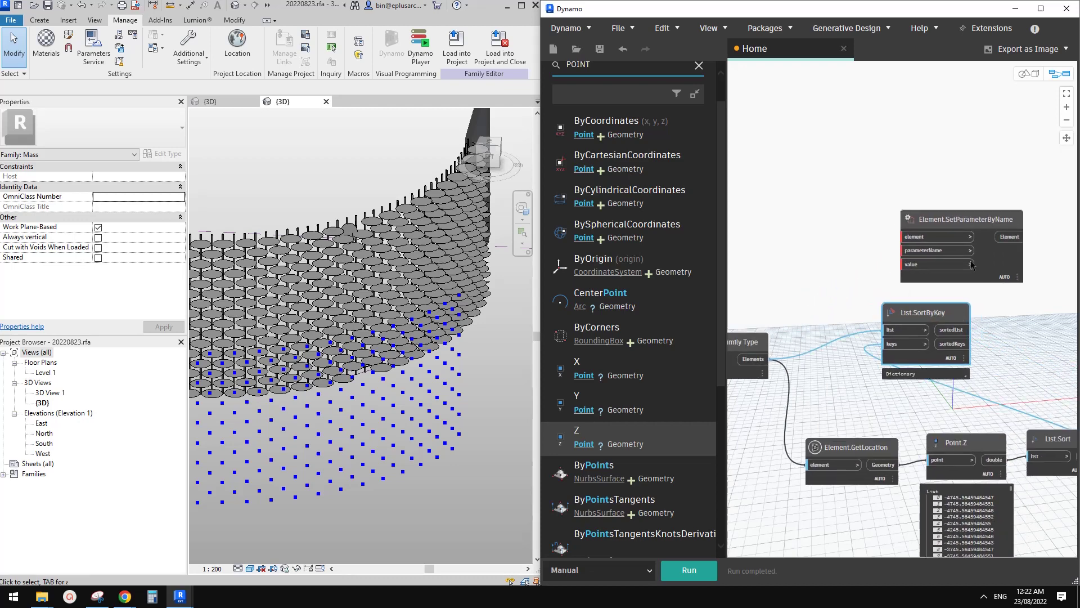
pyautogui.moveTo(980, 223); pyautogui.dragTo(1018, 216)
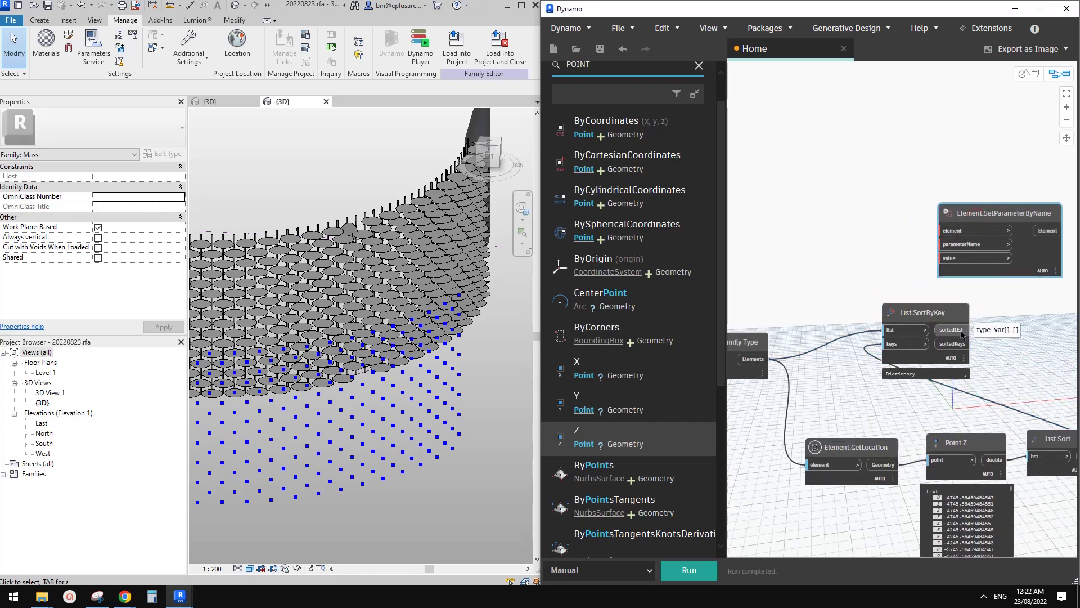
pyautogui.moveTo(962, 334); pyautogui.dragTo(948, 231)
pyautogui.moveTo(910, 316); pyautogui.dragTo(883, 315)
pyautogui.moveTo(983, 355); pyautogui.dragTo(895, 342, button='middle')
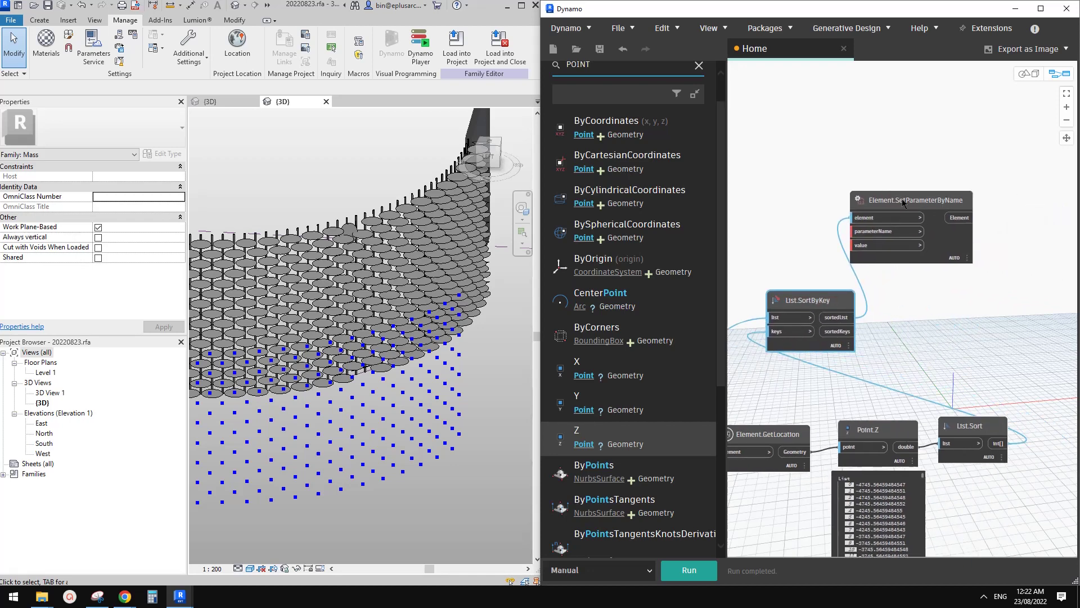
pyautogui.moveTo(904, 204); pyautogui.dragTo(978, 220)
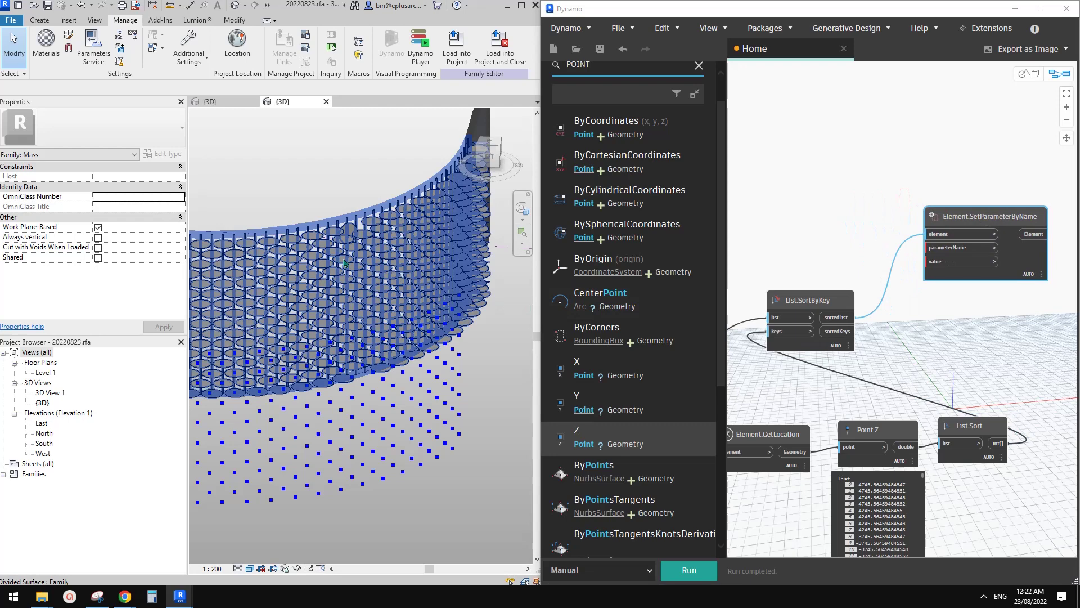
# Step: Add a code block containing "A" and connect it to the parameterName input of Element.SetParameterByName
pyautogui.doubleClick(907, 318)
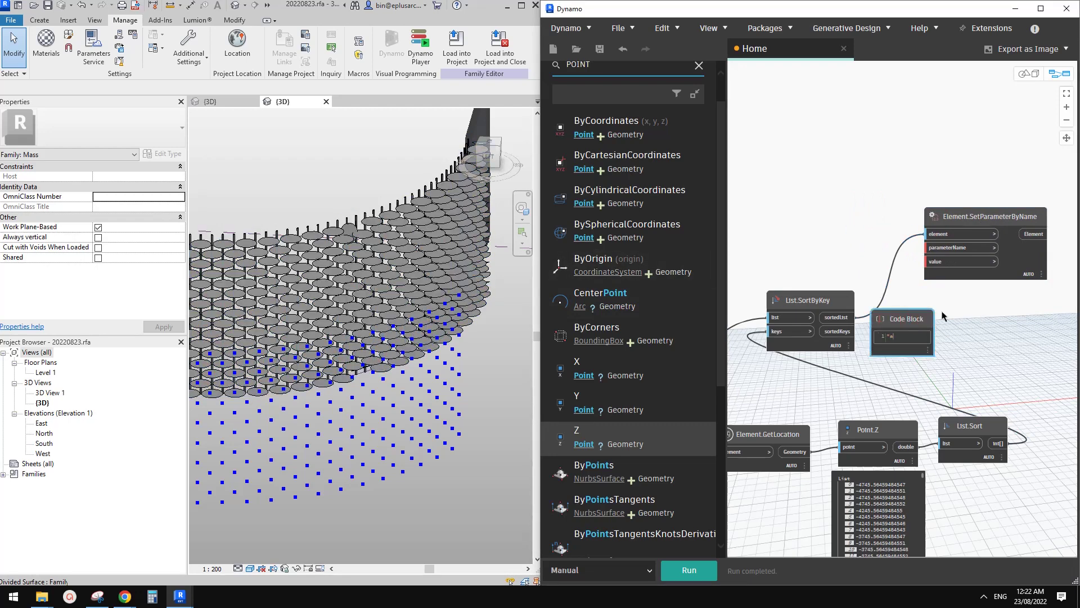
pyautogui.scroll(1, 927, 336)
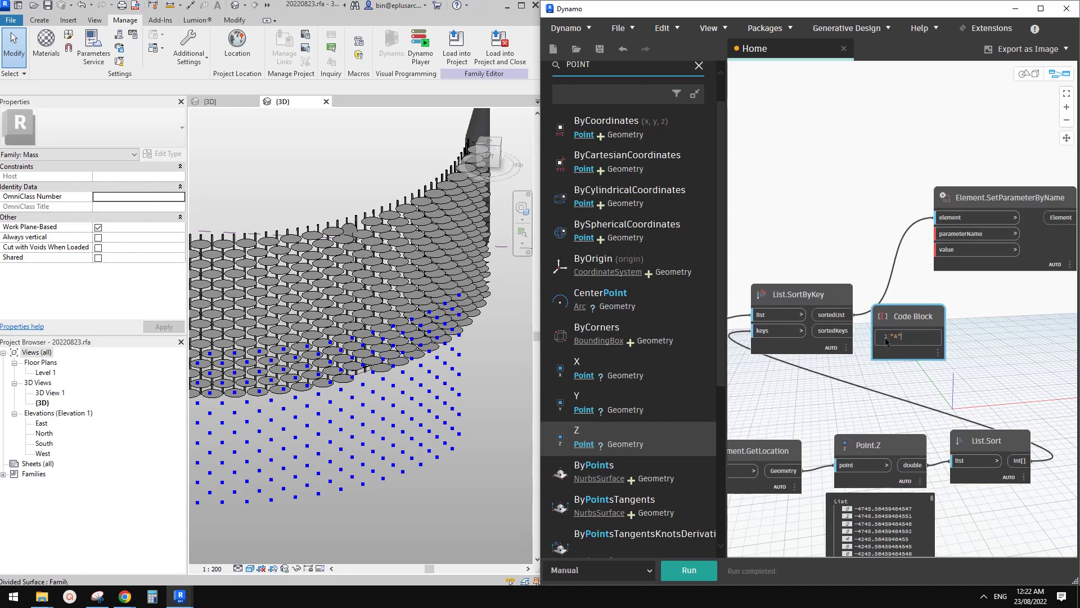
pyautogui.moveTo(943, 343); pyautogui.dragTo(873, 365, button='middle')
pyautogui.moveTo(872, 365); pyautogui.dragTo(875, 365)
pyautogui.moveTo(949, 223); pyautogui.dragTo(1019, 220)
pyautogui.moveTo(865, 339); pyautogui.dragTo(897, 331)
pyautogui.scroll(2, 896, 331)
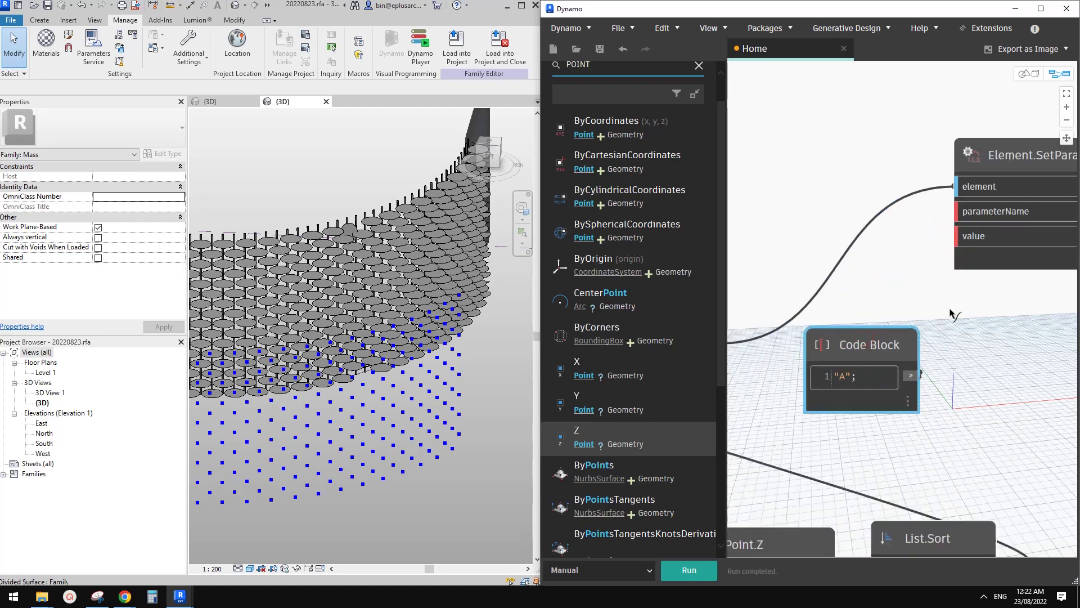
pyautogui.click(957, 211)
pyautogui.scroll(-3, 961, 346)
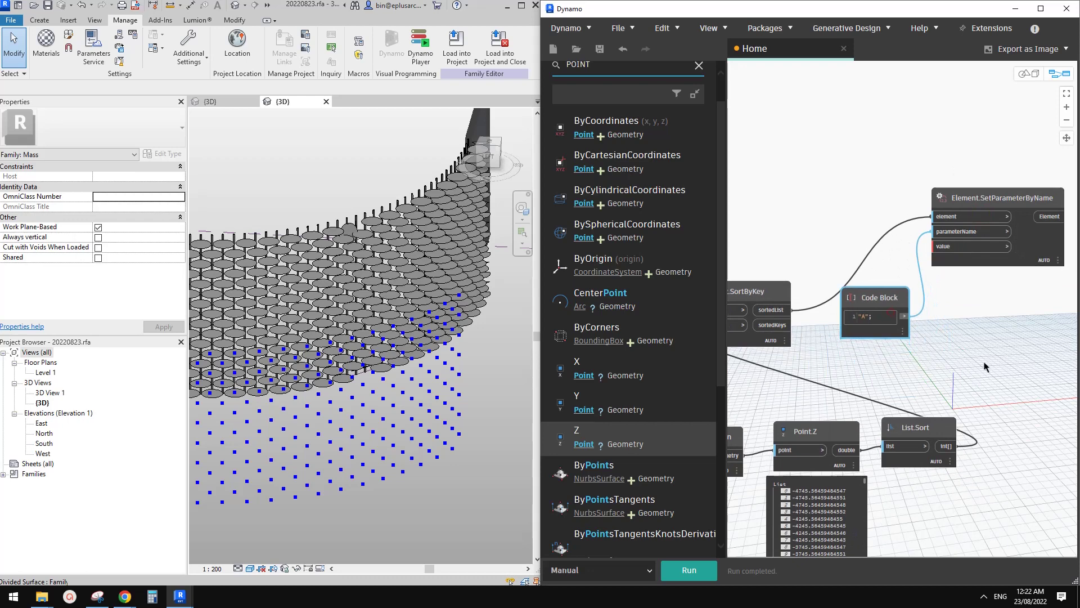
# Step: Add a second code block below Element.SetParameterByName containing the range 30..-80..0.5
pyautogui.moveTo(915, 312); pyautogui.dragTo(851, 327, button='middle')
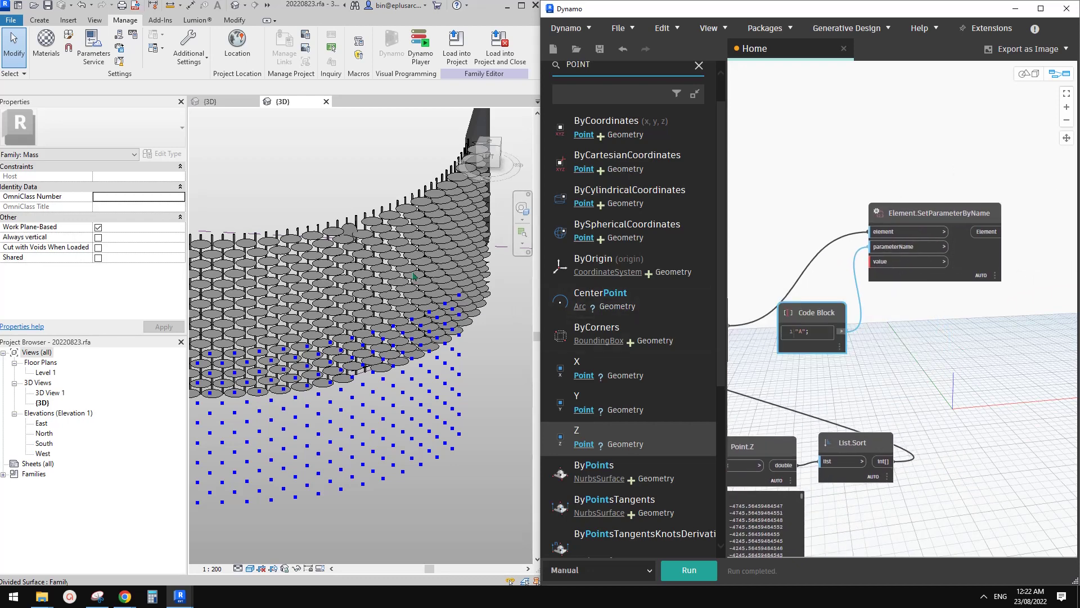
pyautogui.moveTo(923, 350); pyautogui.dragTo(911, 355, button='middle')
pyautogui.doubleClick(909, 355)
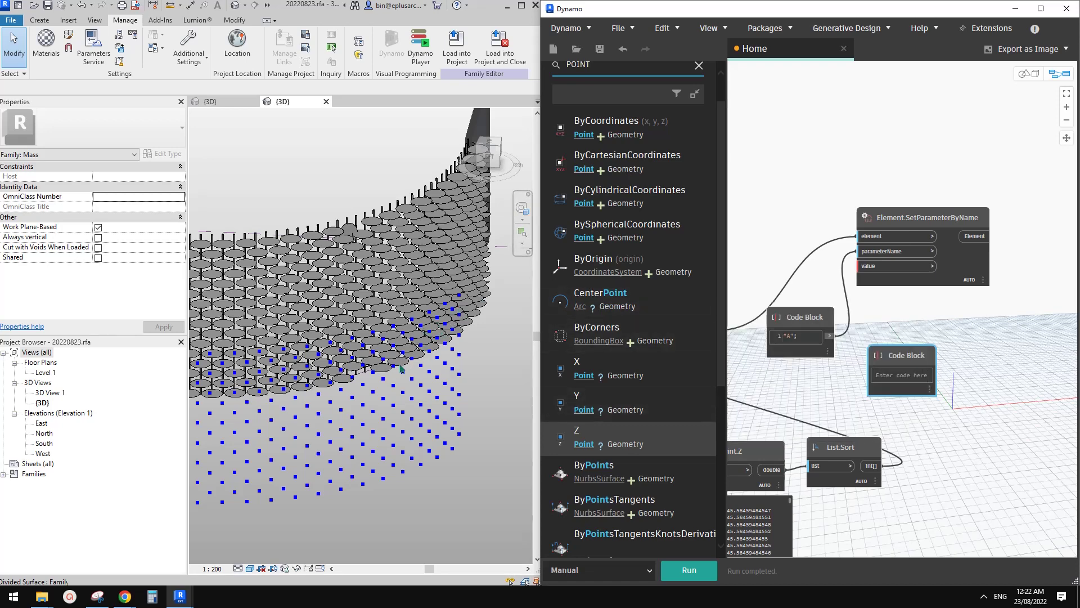
pyautogui.click(889, 379)
pyautogui.write('s')
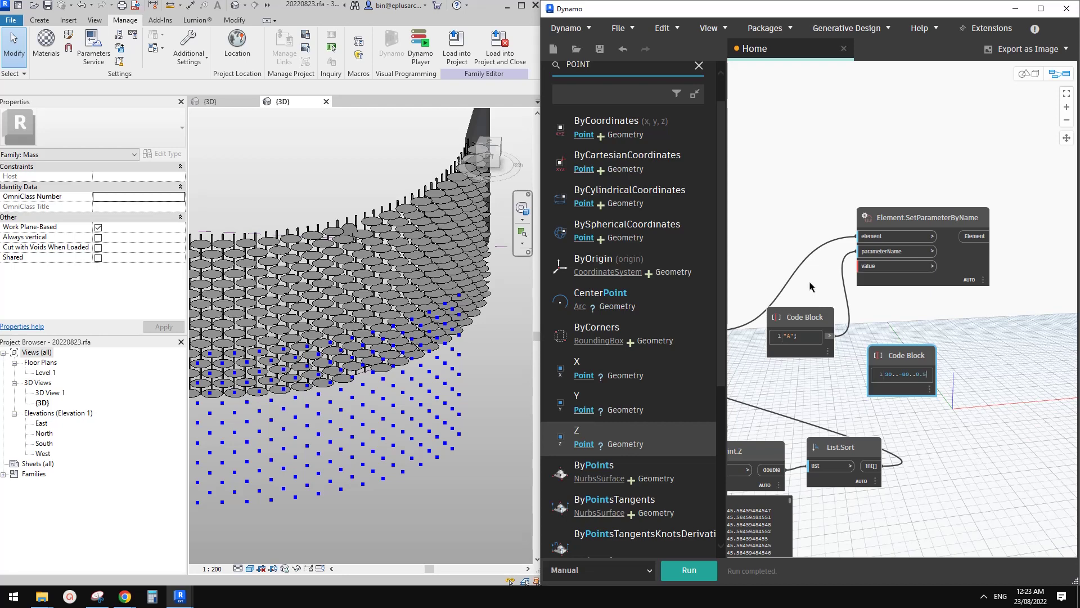
# Step: Swap the range's start and end so it reads -80..30..0.5, and run the graph
pyautogui.scroll(2, 969, 368)
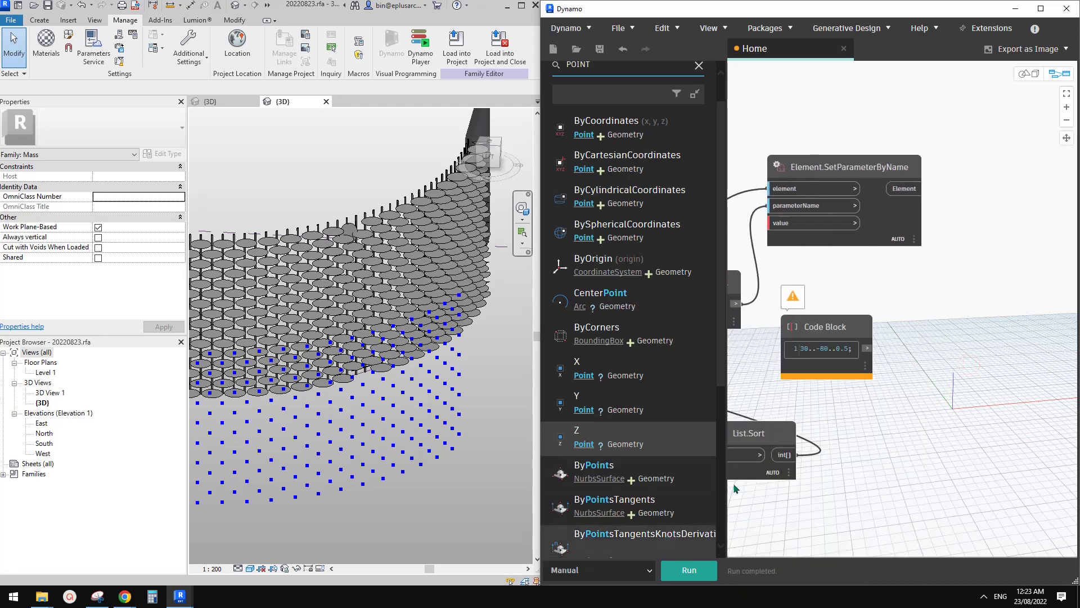
pyautogui.scroll(3, 842, 356)
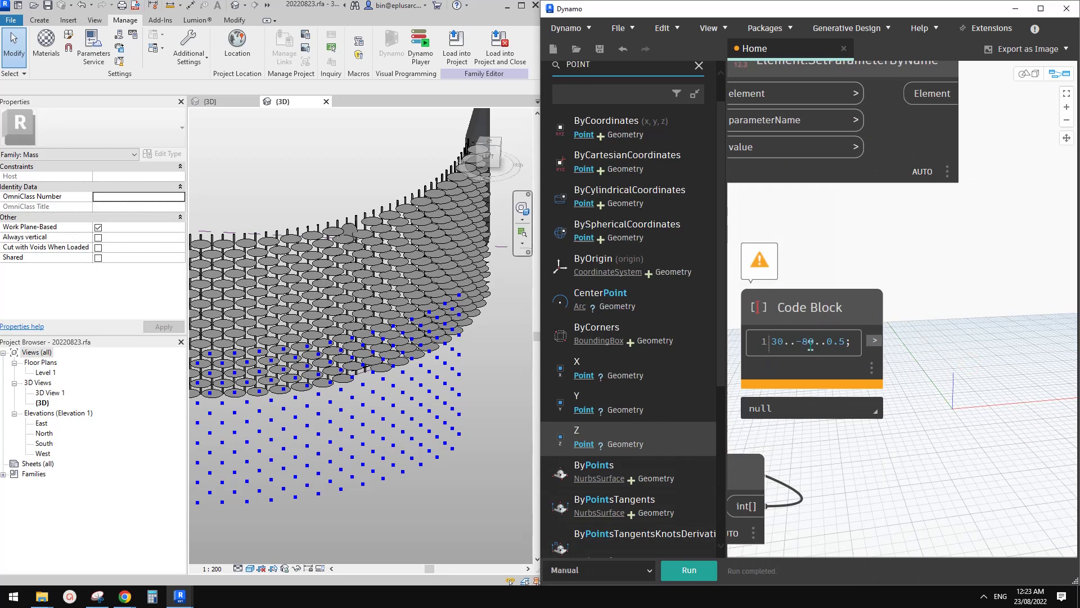
pyautogui.moveTo(783, 342); pyautogui.dragTo(766, 343)
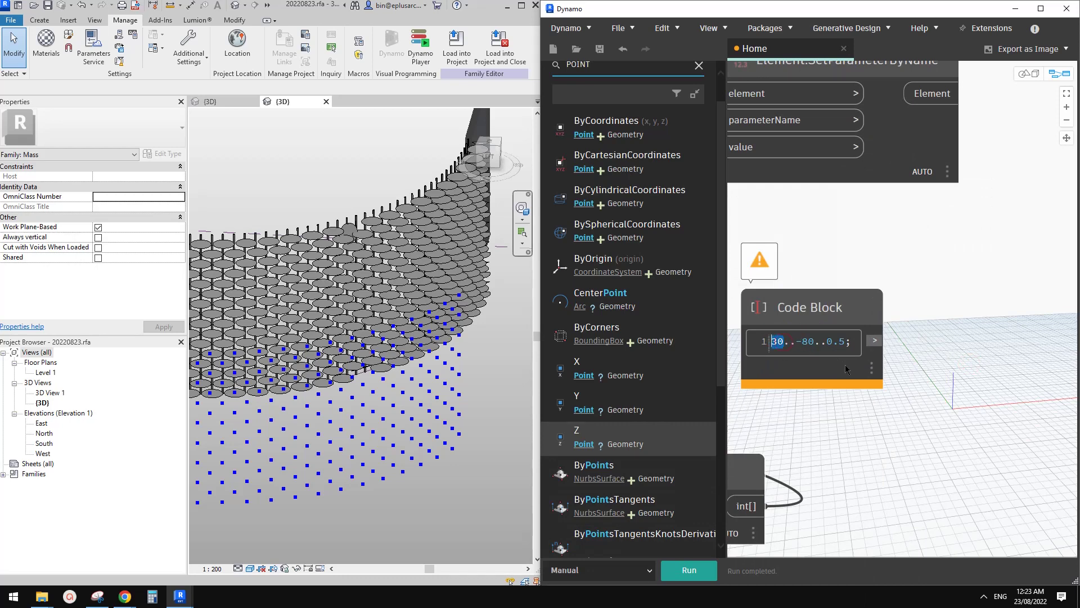
pyautogui.write('-80..')
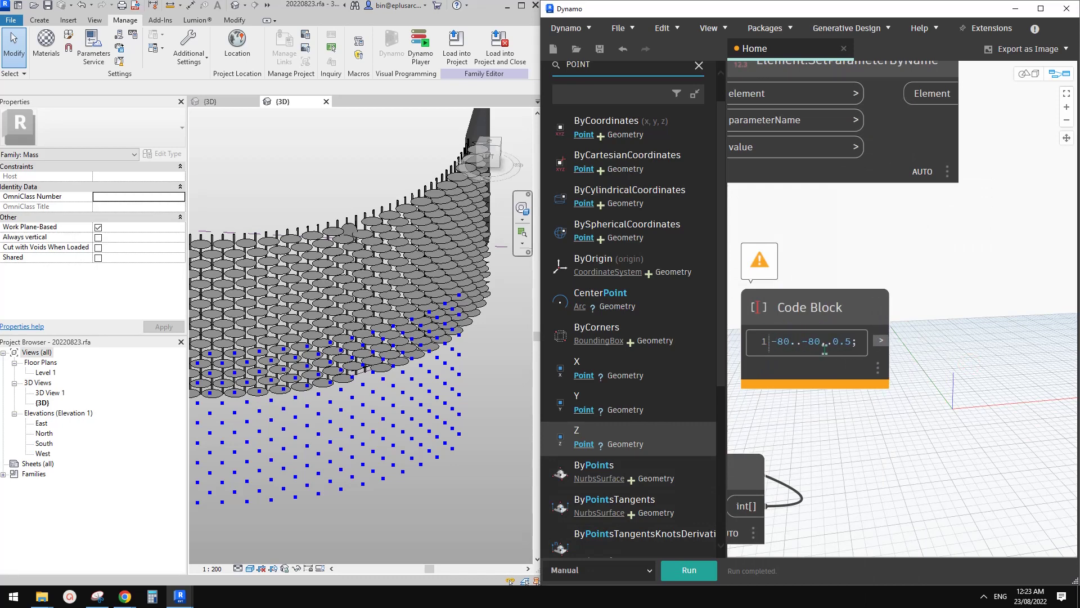
pyautogui.write('30')
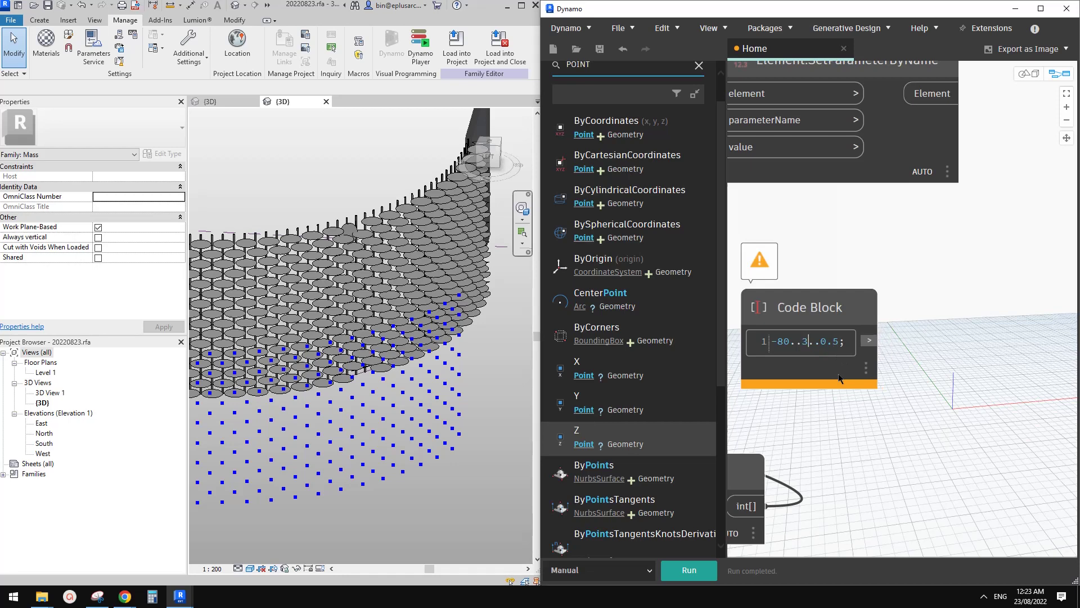
pyautogui.click(851, 413)
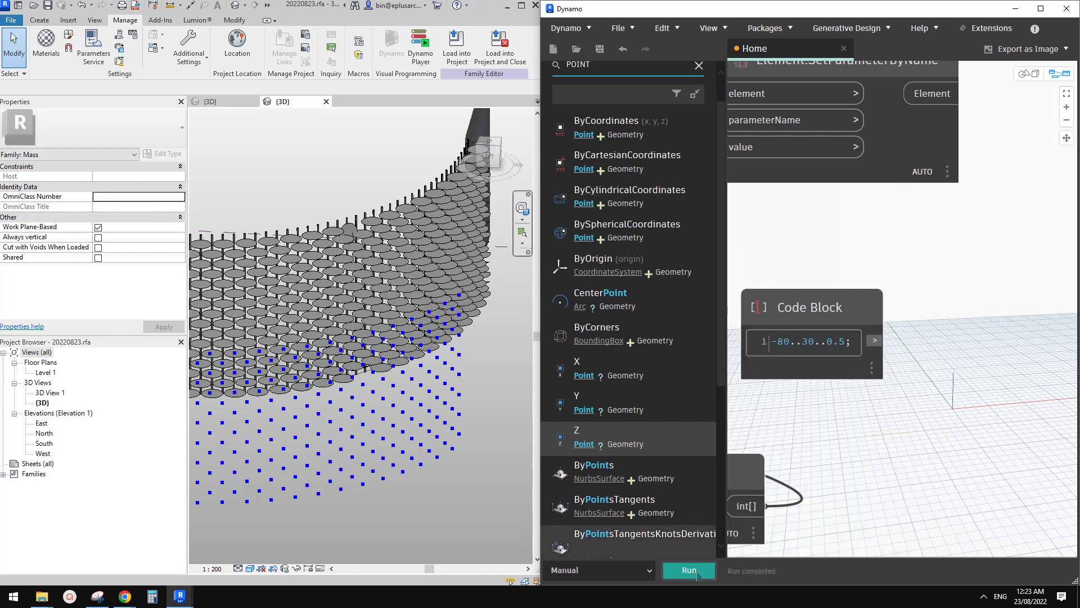
# Step: Set the range's step size to 0.3 and run the graph to check the list length
pyautogui.moveTo(875, 397)
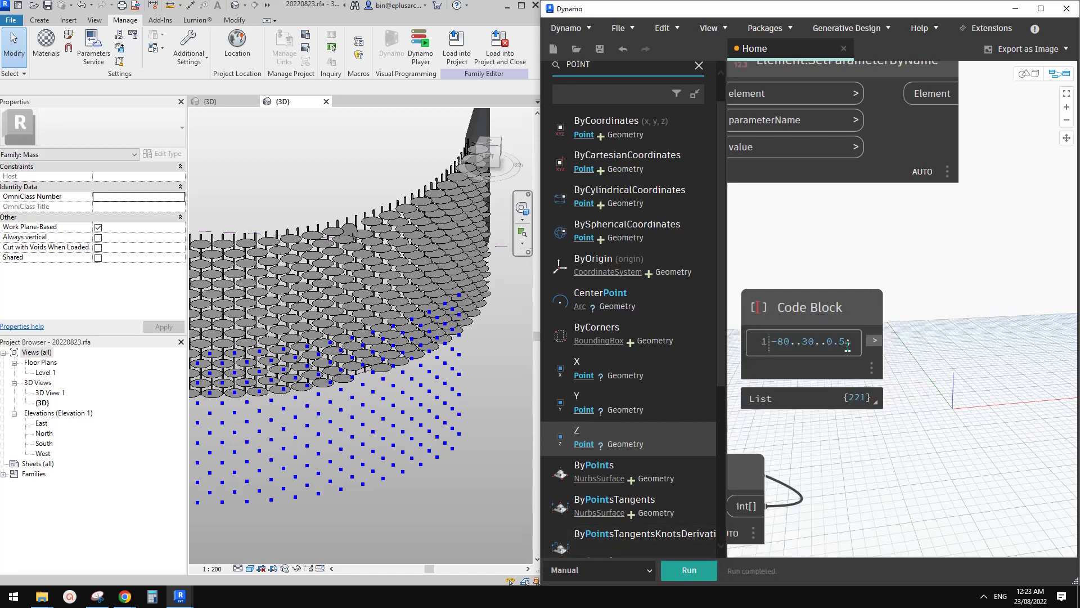
pyautogui.click(705, 573)
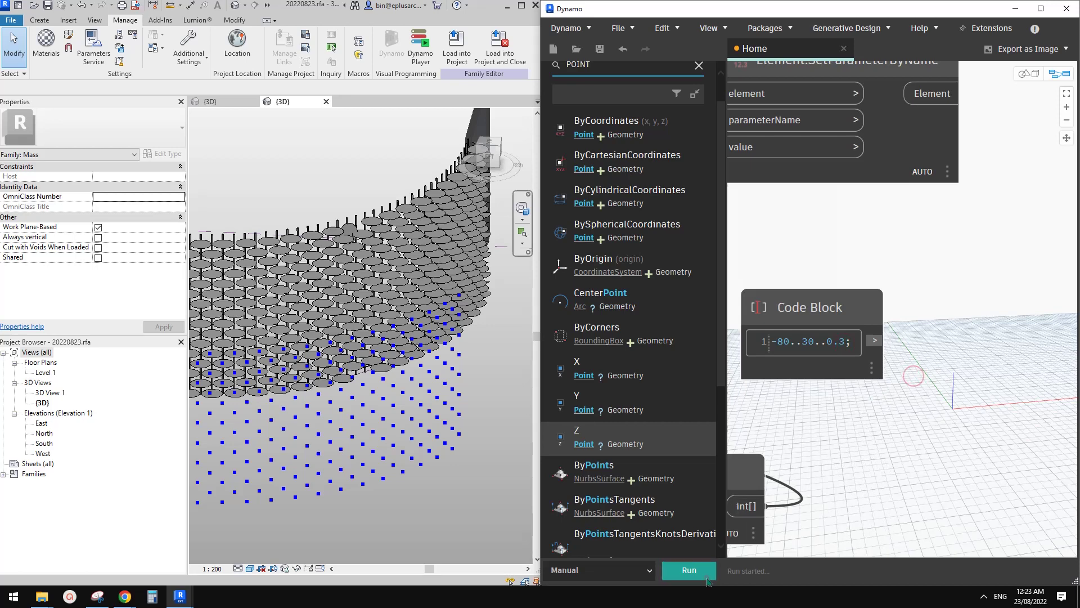
pyautogui.click(872, 374)
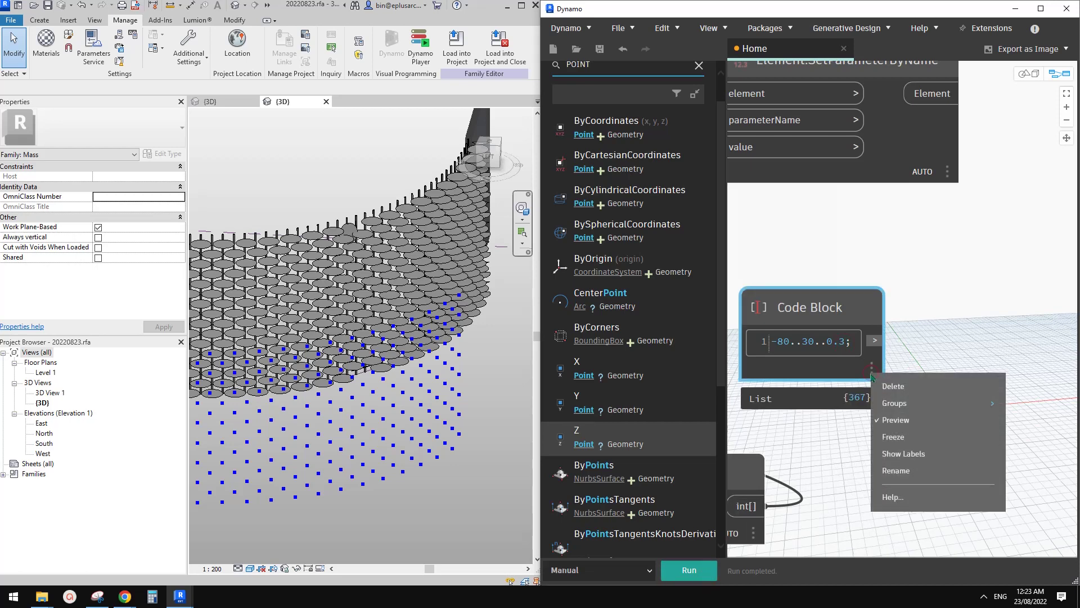
pyautogui.click(926, 344)
pyautogui.scroll(-2, 899, 361)
pyautogui.moveTo(899, 360); pyautogui.dragTo(919, 387, button='middle')
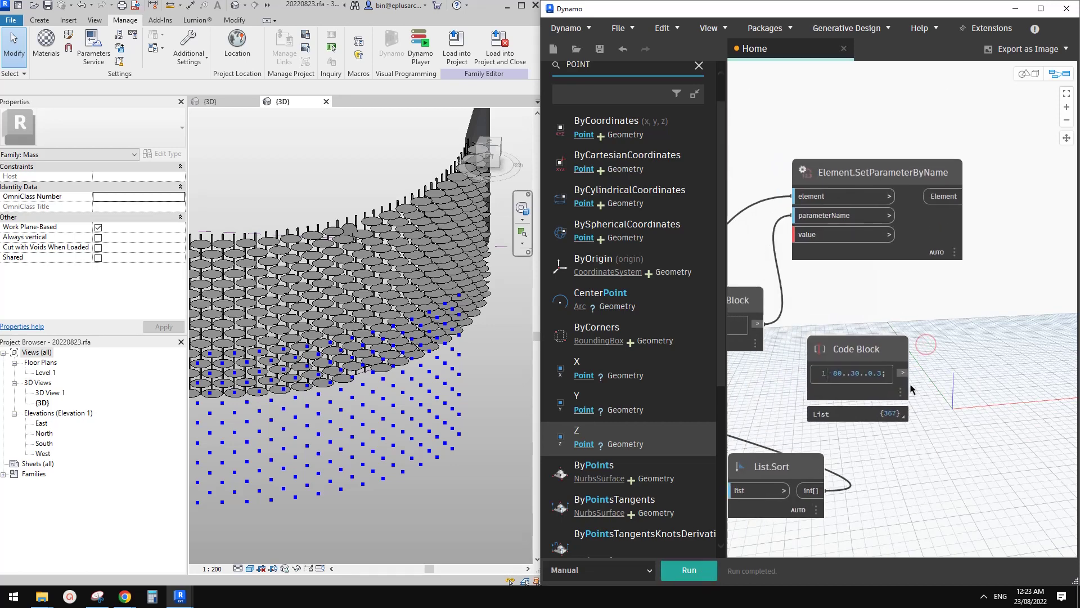
# Step: Try a range step of 0.35 with a graph run, and settle on 0.34 so it reads -80..30..0.34
pyautogui.click(881, 348)
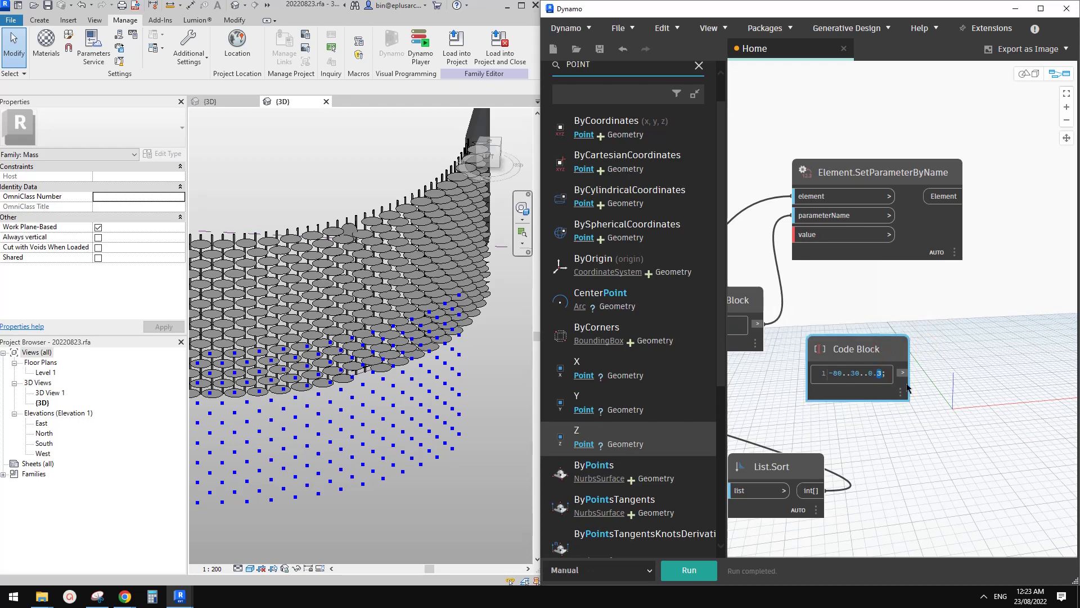
pyautogui.write('35')
pyautogui.click(698, 573)
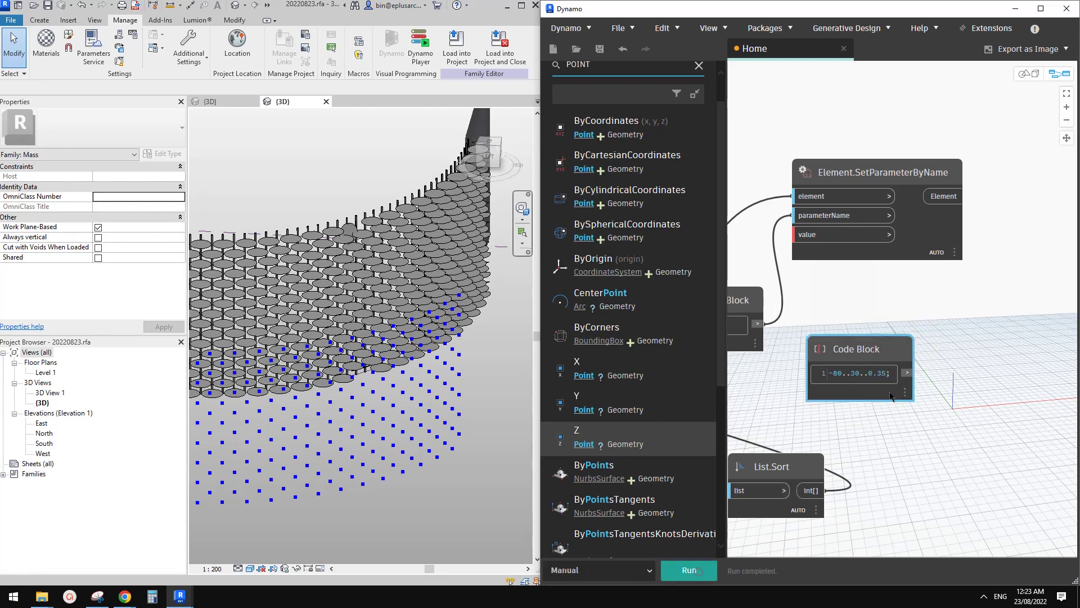
pyautogui.moveTo(887, 374); pyautogui.dragTo(882, 372)
pyautogui.write('4')
pyautogui.moveTo(908, 395)
pyautogui.moveTo(937, 387); pyautogui.dragTo(945, 409, button='middle')
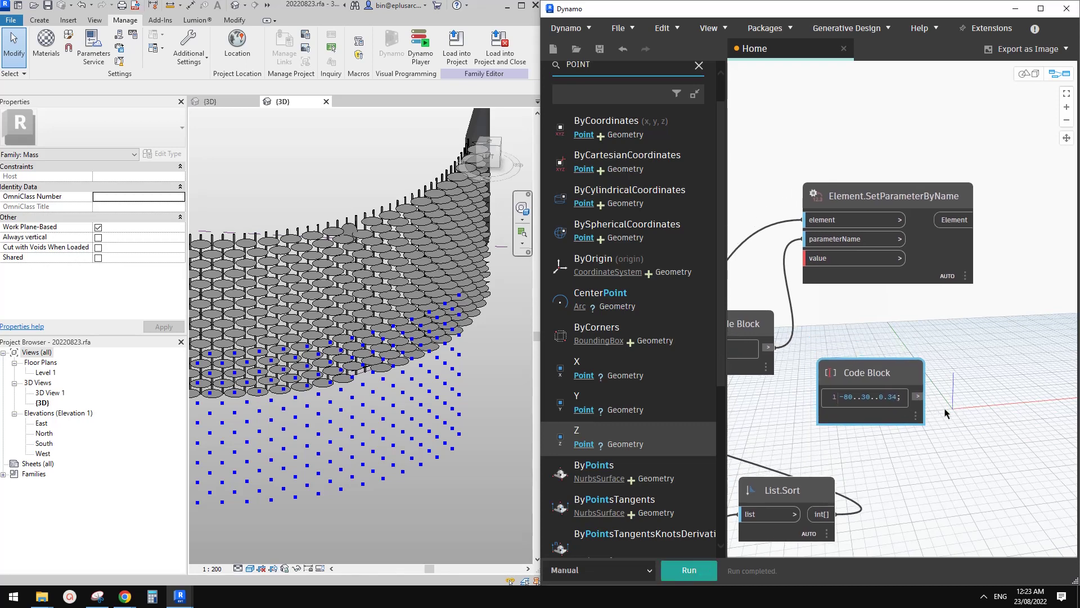
# Step: Feed the -80..30..0.34 range into Element.SetParameterByName's value input and run the graph to rotate the Revit panels
pyautogui.moveTo(917, 396); pyautogui.dragTo(809, 258)
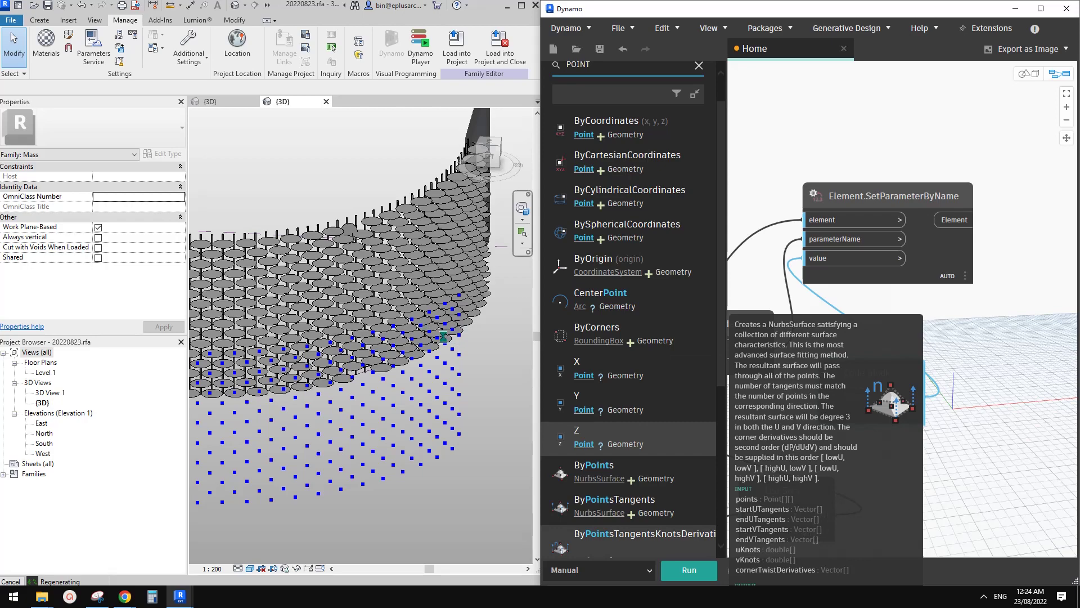
pyautogui.scroll(-2, 443, 337)
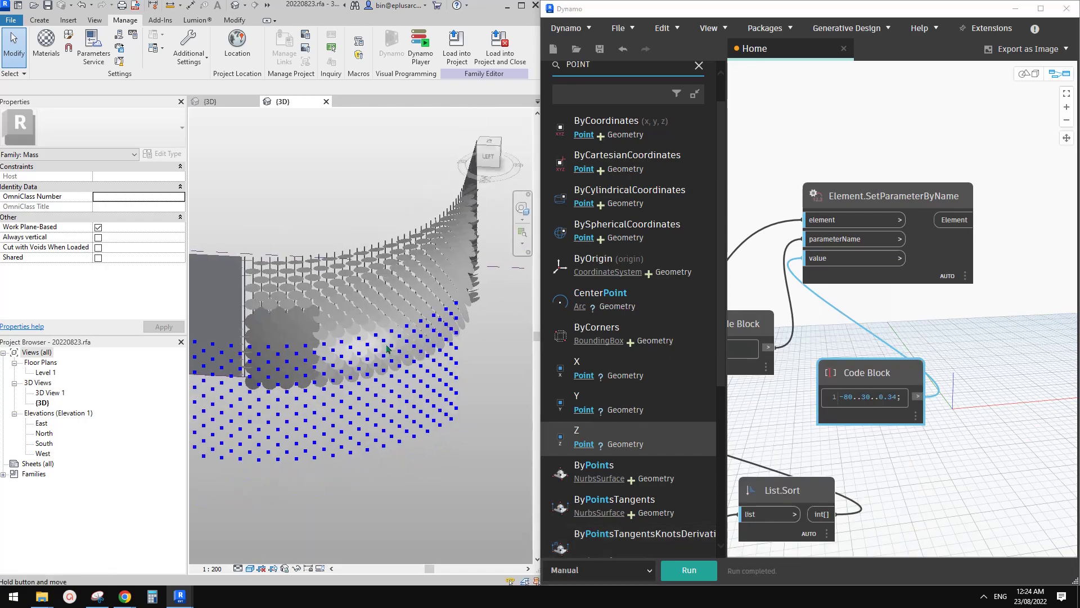
pyautogui.moveTo(373, 360); pyautogui.dragTo(428, 396, button='middle')
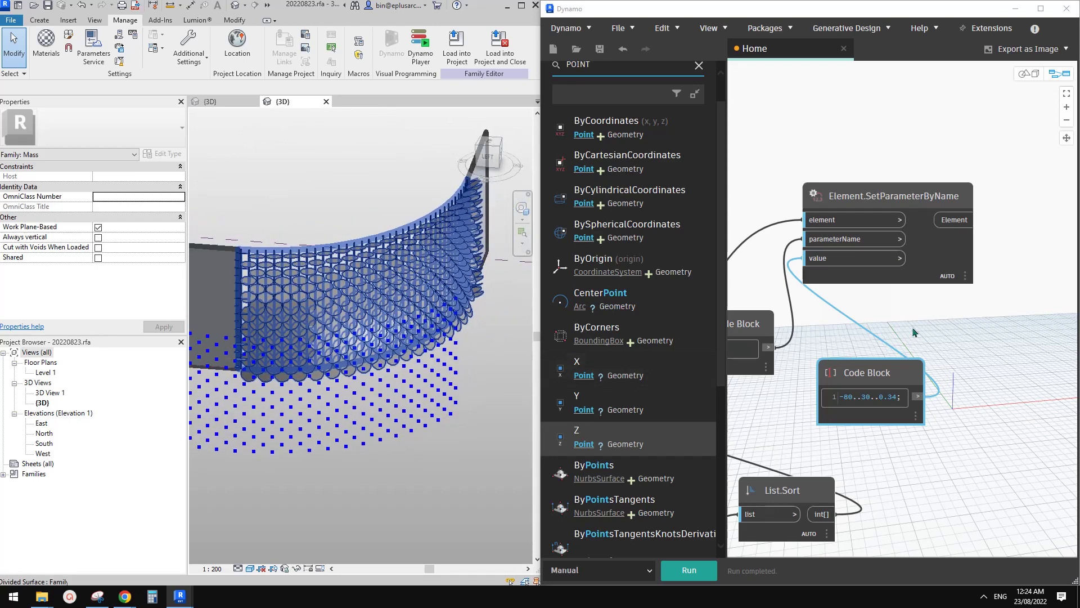
# Step: Add a List.Reverse node beside the angle range code block
pyautogui.moveTo(891, 375); pyautogui.dragTo(869, 384)
pyautogui.scroll(2, 905, 367)
pyautogui.moveTo(904, 323); pyautogui.dragTo(895, 330, button='middle')
pyautogui.rightClick(895, 328)
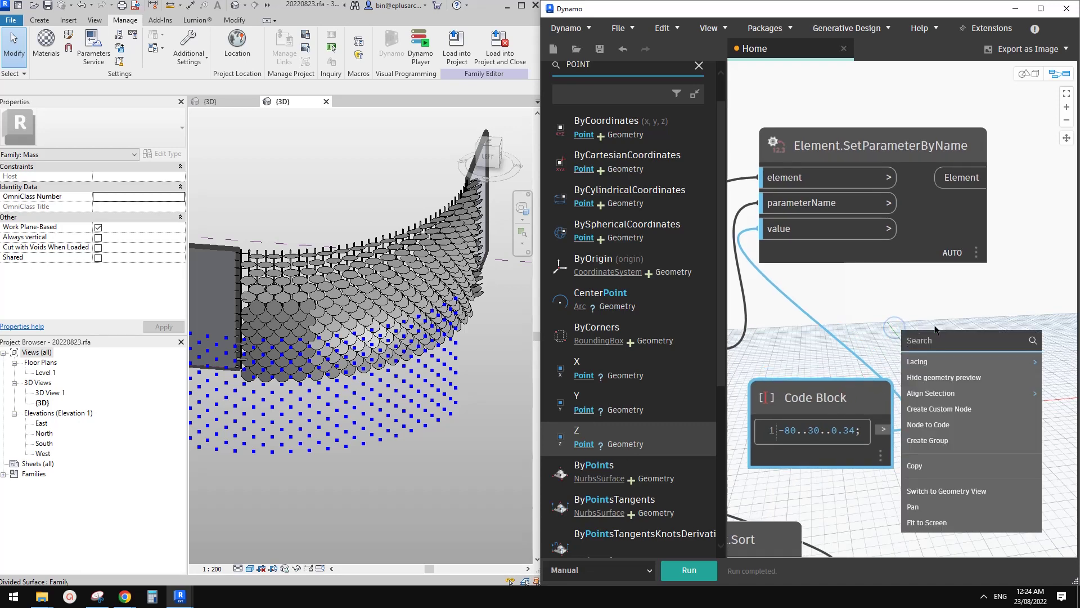
pyautogui.write('REV')
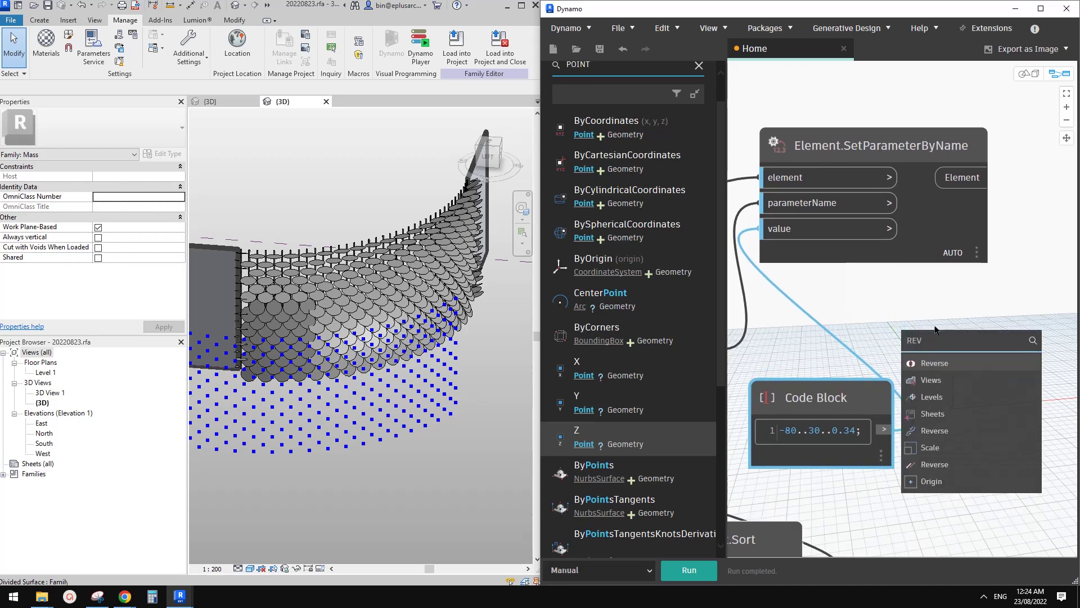
pyautogui.click(935, 363)
pyautogui.moveTo(986, 378); pyautogui.dragTo(980, 375)
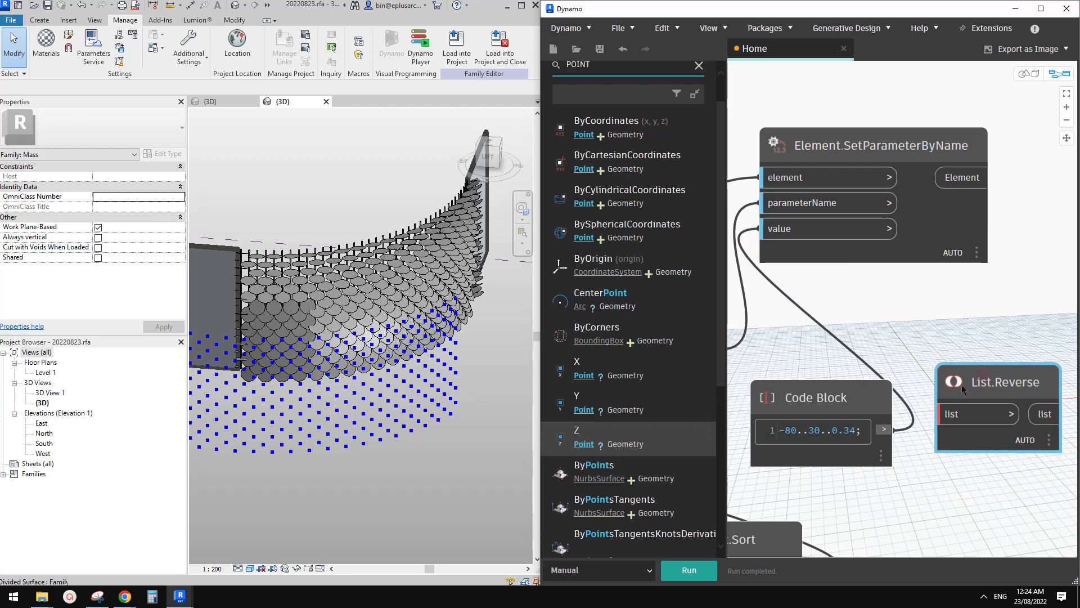
# Step: Route the angle range through List.Reverse into the value input, run the graph, and inspect the facade from the front
pyautogui.click(945, 414)
pyautogui.click(889, 430)
pyautogui.click(1045, 414)
pyautogui.click(786, 231)
pyautogui.moveTo(836, 340); pyautogui.dragTo(848, 372, button='middle')
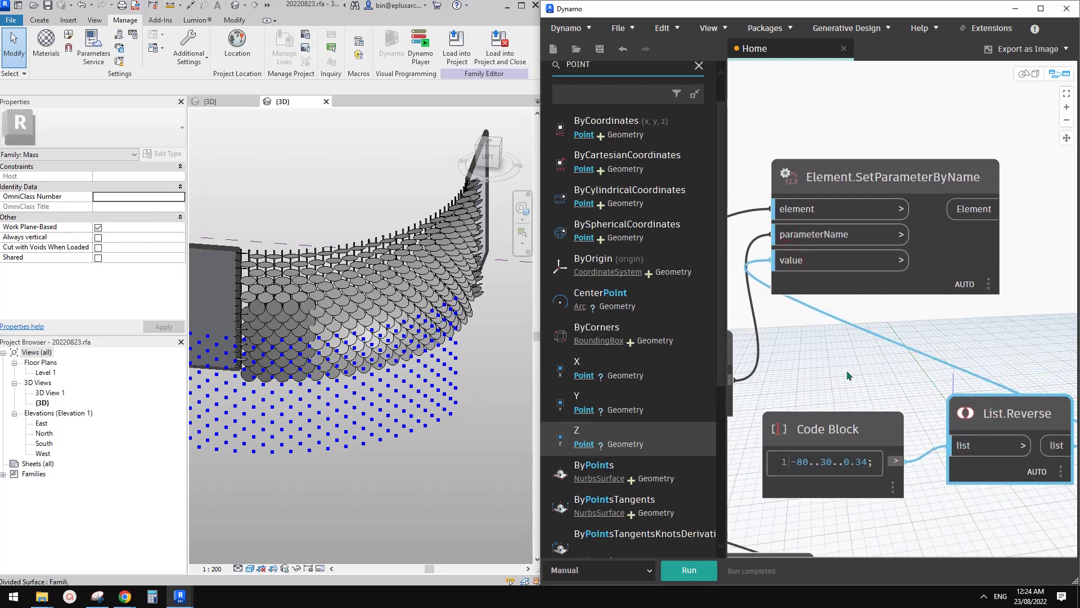
pyautogui.click(690, 570)
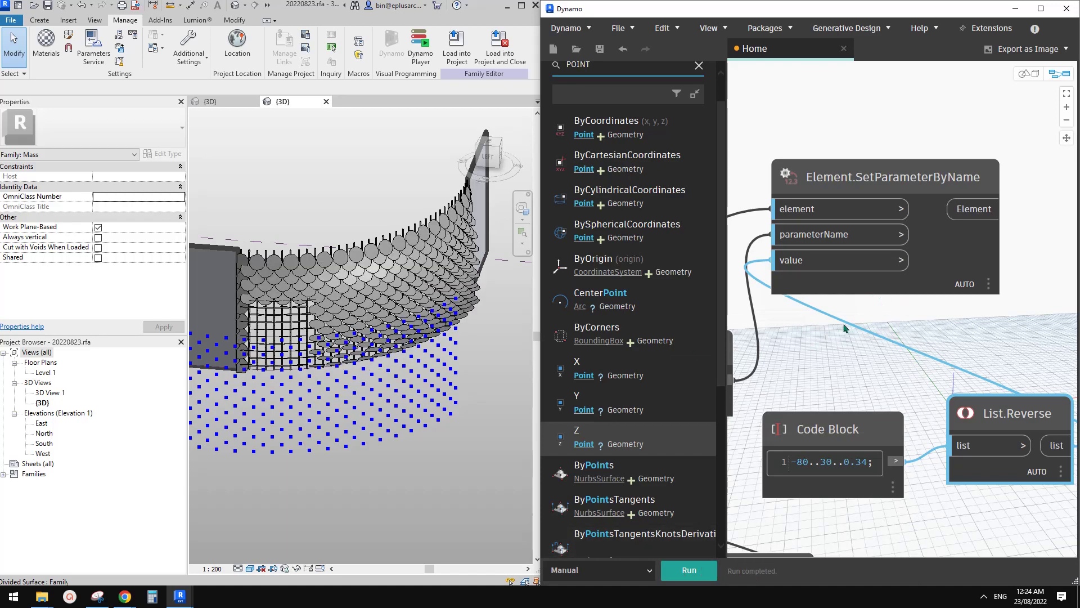
pyautogui.moveTo(420, 350); pyautogui.dragTo(558, 360, button='middle')
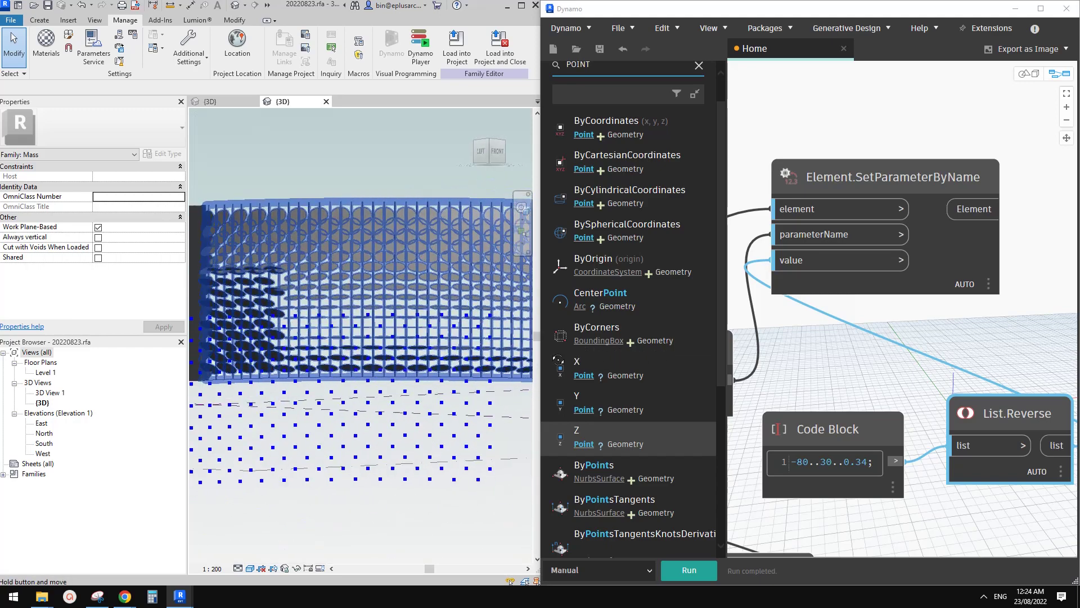
pyautogui.keyDown('shift'); pyautogui.moveTo(394, 376); pyautogui.dragTo(340, 342, button='middle'); pyautogui.keyUp('shift')
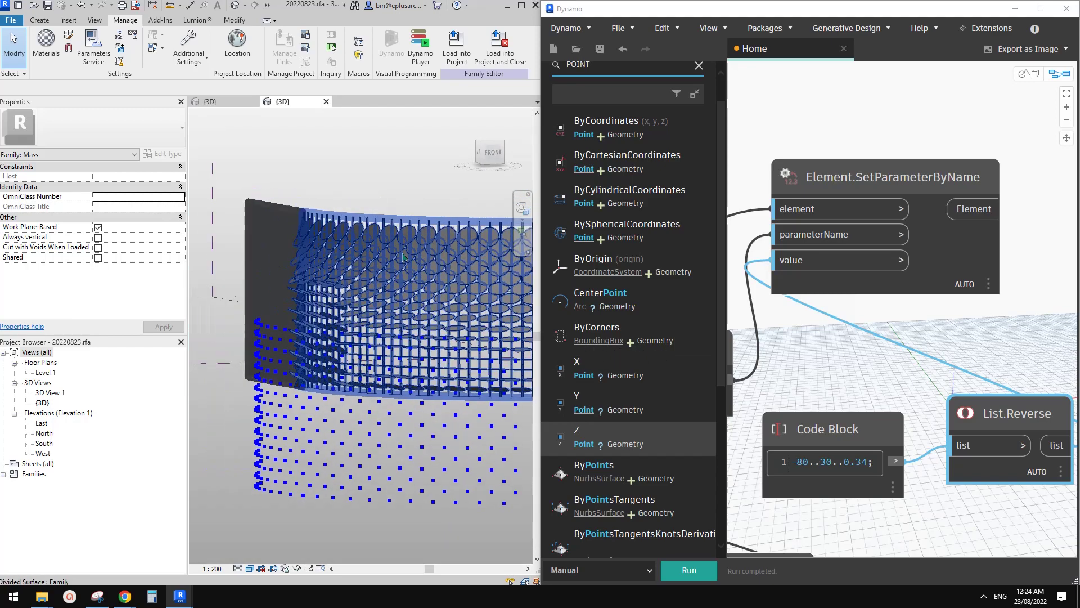
# Step: Show the Revit model full-screen and compare the rotated facade panels with the BBC Studios reference photo
pyautogui.click(521, 10)
pyautogui.click(1015, 9)
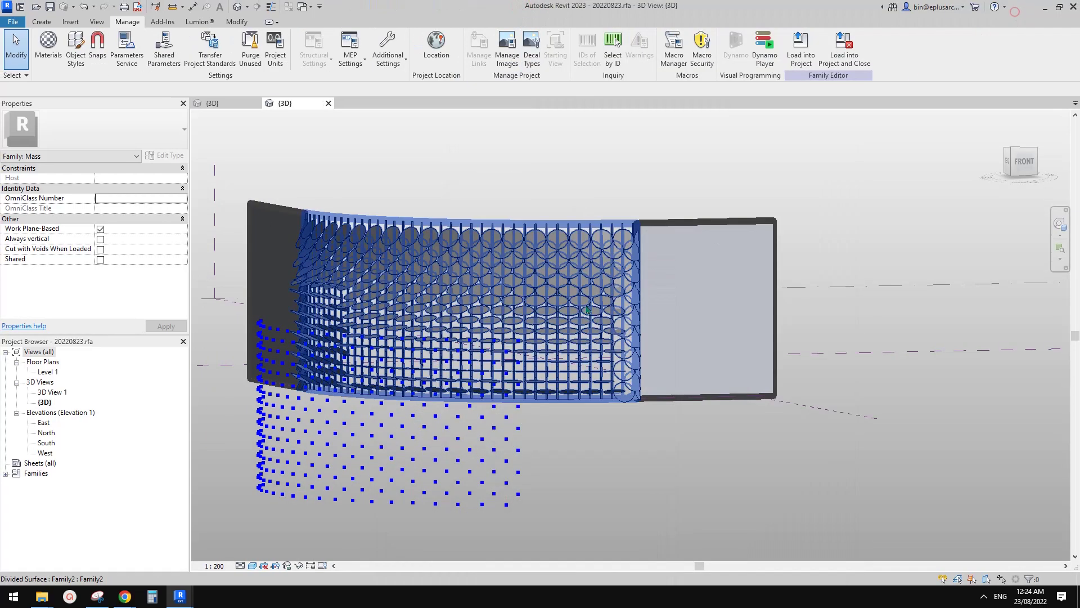
pyautogui.keyDown('shift'); pyautogui.moveTo(587, 309); pyautogui.dragTo(636, 388, button='middle'); pyautogui.keyUp('shift')
pyautogui.keyDown('shift'); pyautogui.moveTo(520, 331); pyautogui.dragTo(593, 354, button='middle'); pyautogui.keyUp('shift')
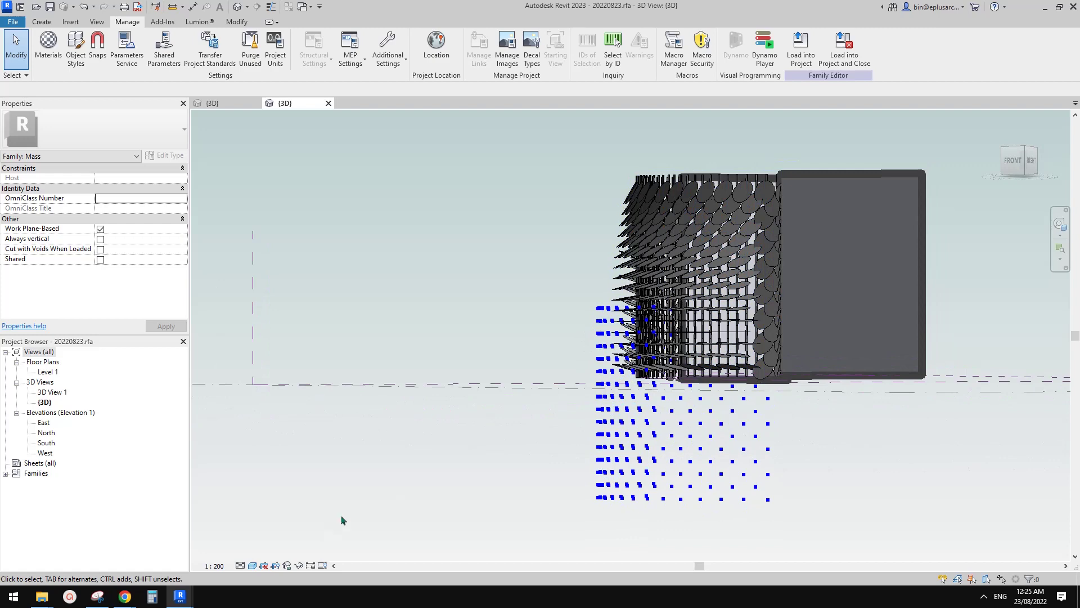
pyautogui.keyDown('shift'); pyautogui.moveTo(342, 520); pyautogui.dragTo(312, 533, button='middle'); pyautogui.keyUp('shift')
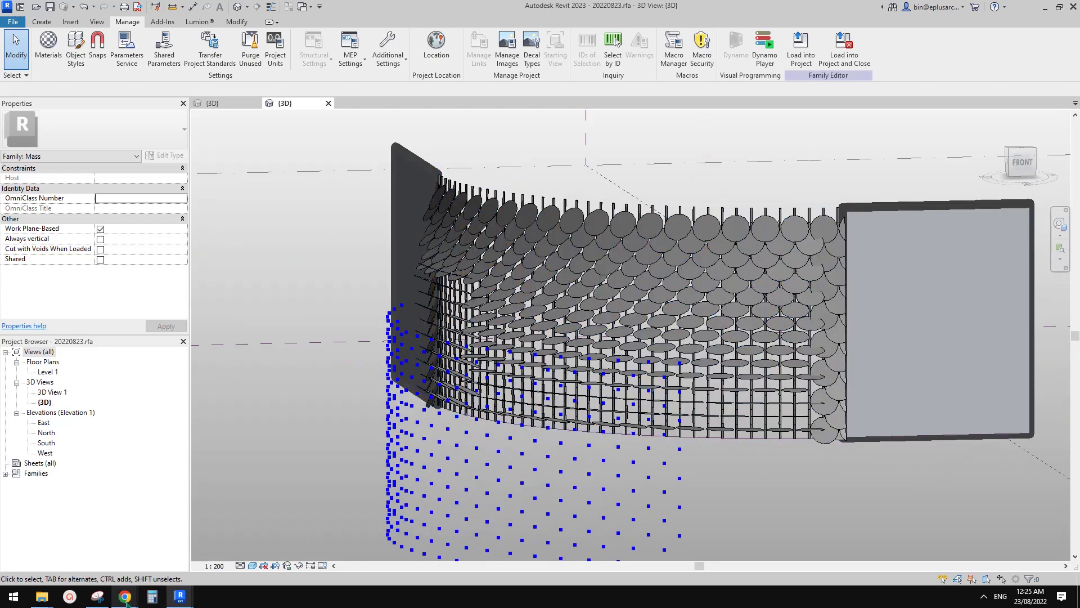
pyautogui.moveTo(126, 598)
pyautogui.click(86, 560)
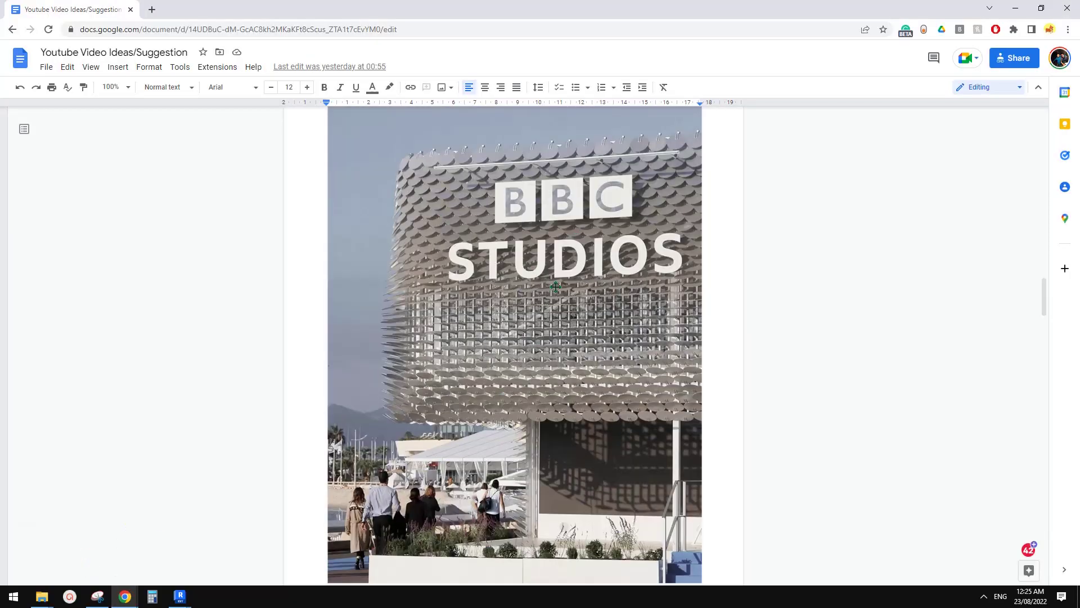
pyautogui.moveTo(180, 596)
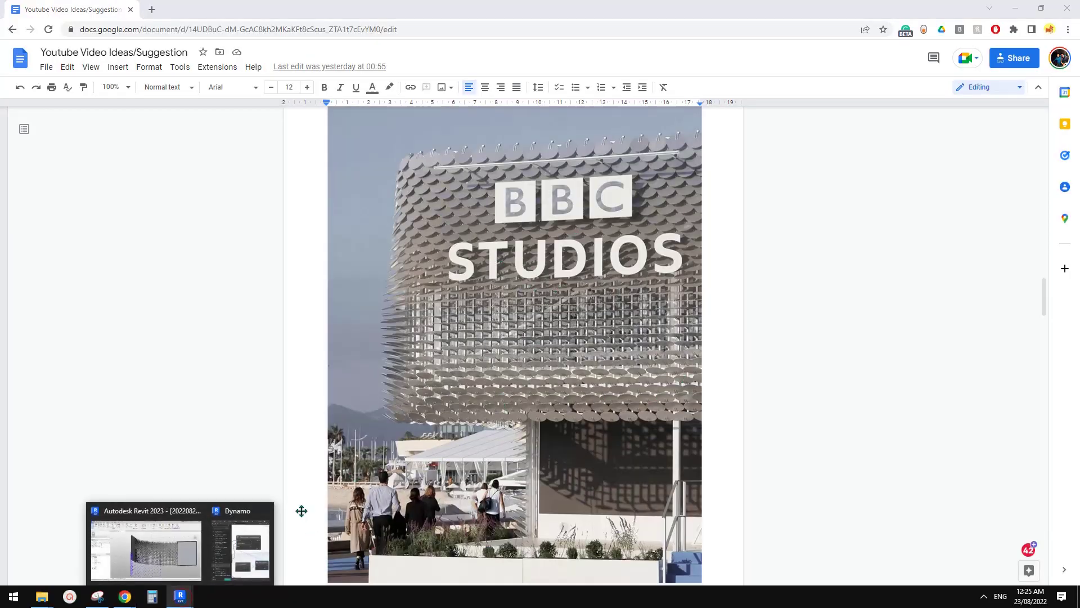
pyautogui.click(177, 540)
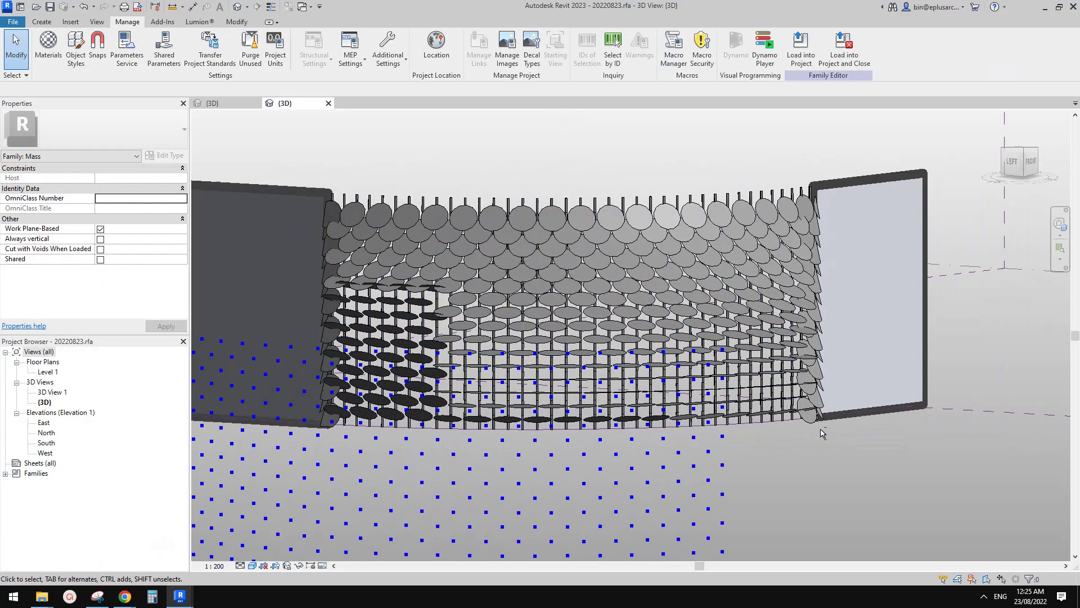
# Step: Examine the panel tilt along the curved Revit facade, including the irregular block of panels beside the end wall
pyautogui.keyDown('shift'); pyautogui.moveTo(822, 433); pyautogui.dragTo(566, 422, button='middle'); pyautogui.keyUp('shift')
pyautogui.keyDown('shift'); pyautogui.moveTo(602, 270); pyautogui.dragTo(646, 316, button='middle'); pyautogui.keyUp('shift')
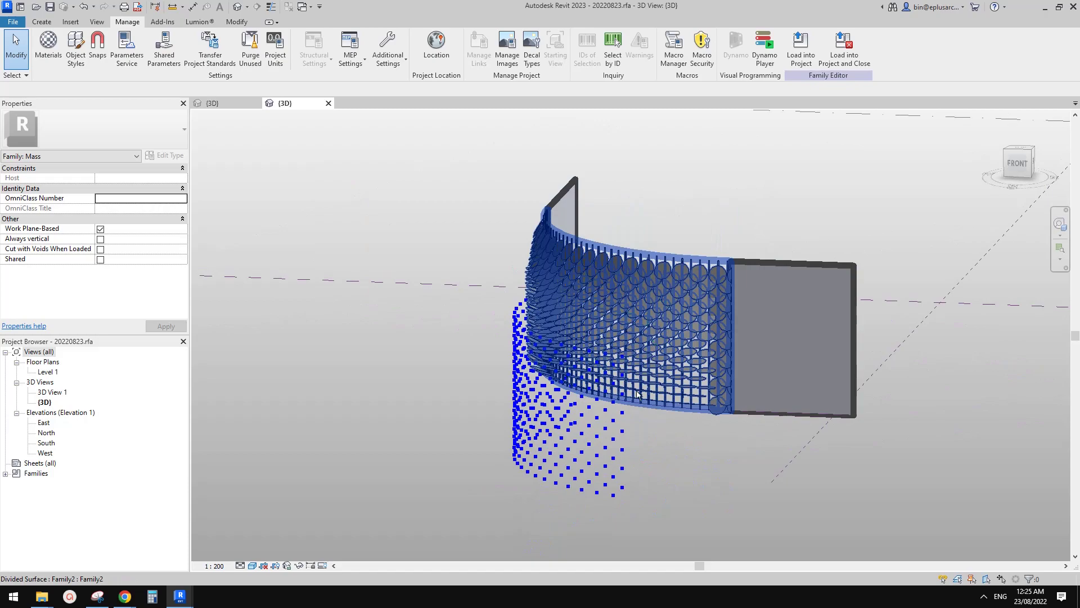
pyautogui.keyDown('shift'); pyautogui.moveTo(638, 394); pyautogui.dragTo(641, 306, button='middle'); pyautogui.keyUp('shift')
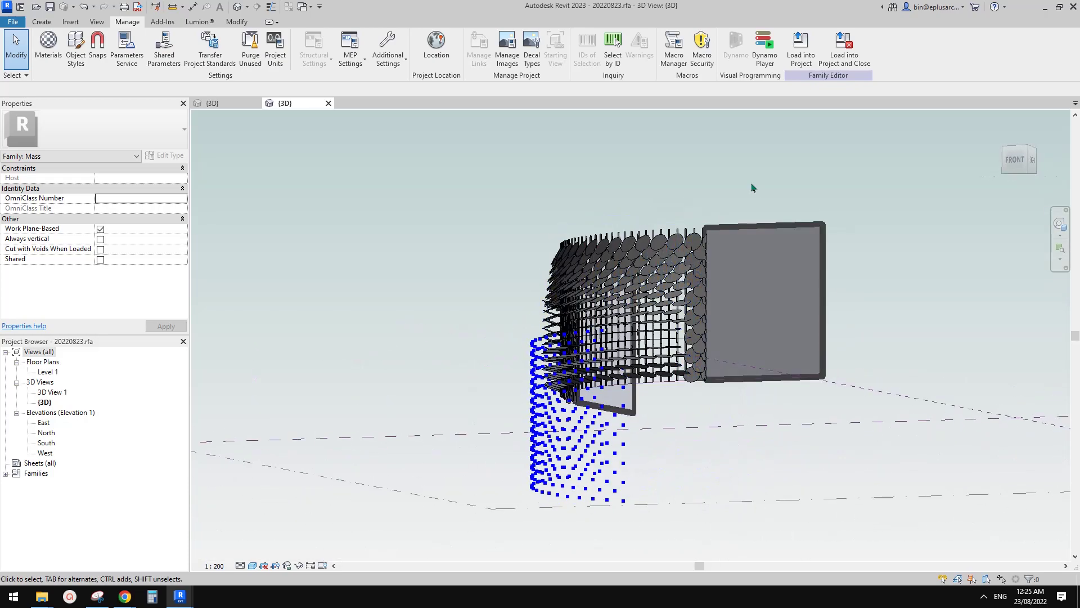
pyautogui.keyDown('shift'); pyautogui.moveTo(816, 243); pyautogui.dragTo(656, 325, button='middle'); pyautogui.keyUp('shift')
pyautogui.scroll(6, 563, 306)
pyautogui.scroll(-1, 563, 306)
pyautogui.keyDown('shift'); pyautogui.moveTo(656, 325); pyautogui.dragTo(848, 291, button='middle'); pyautogui.keyUp('shift')
pyautogui.scroll(-1, 673, 286)
pyautogui.click(690, 287)
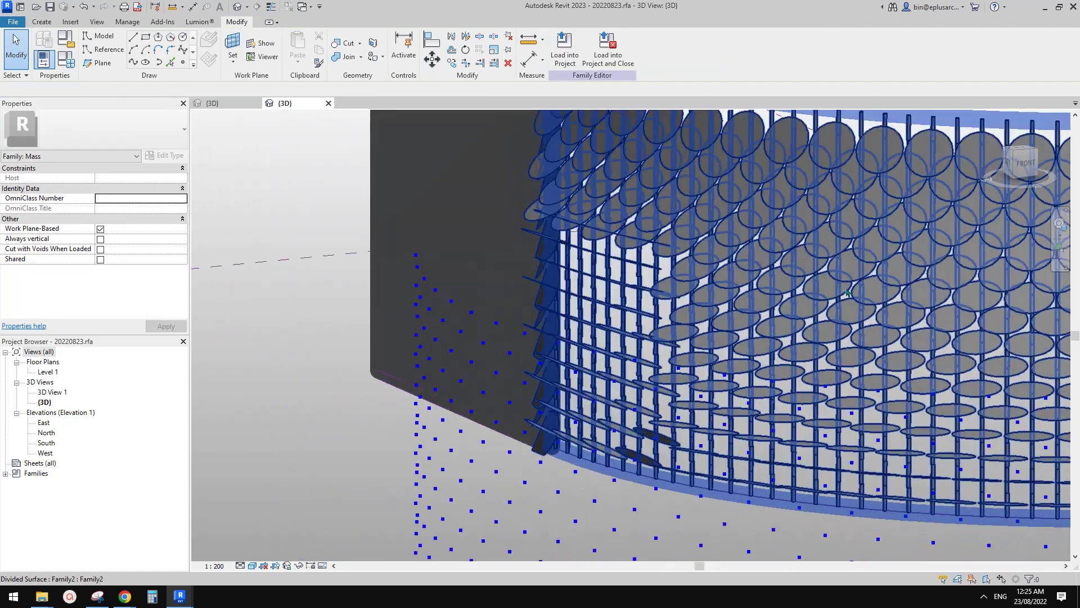
pyautogui.keyDown('shift'); pyautogui.moveTo(691, 284); pyautogui.dragTo(685, 295, button='middle'); pyautogui.keyUp('shift')
pyautogui.press('m')
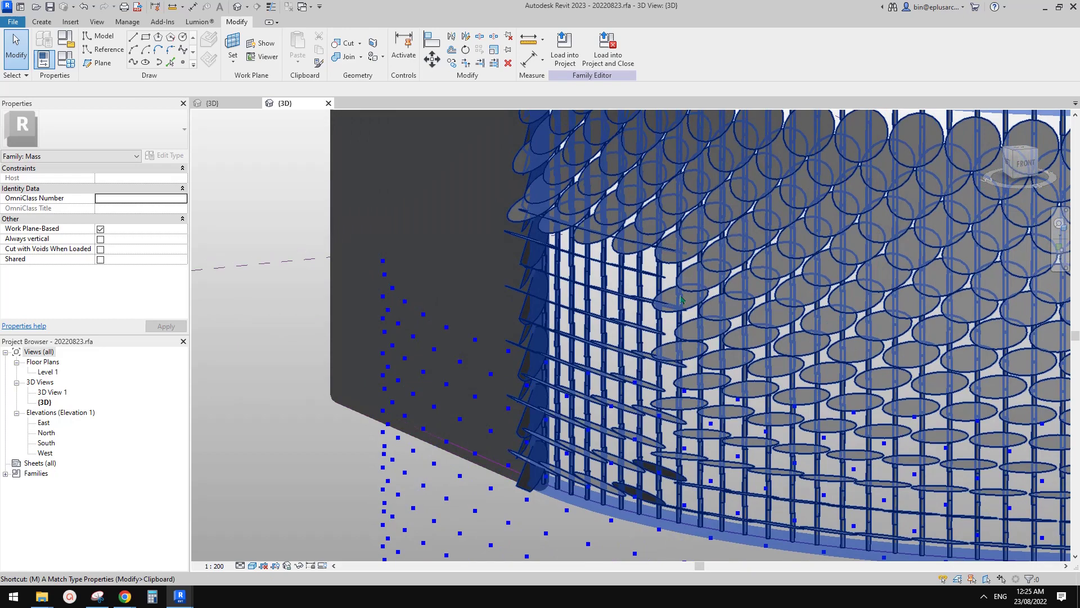
pyautogui.press('a')
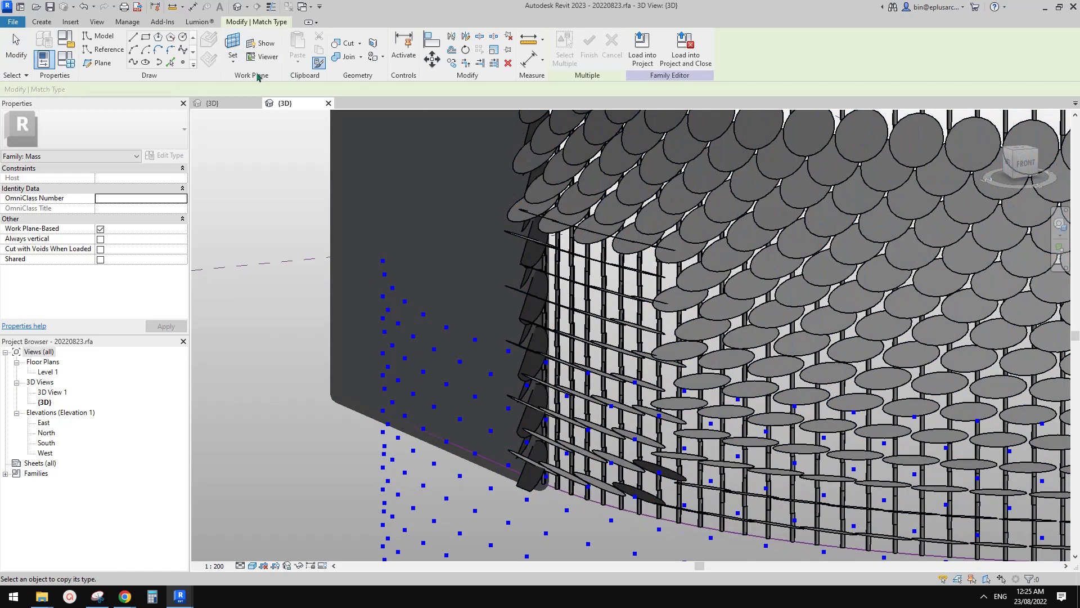
pyautogui.press('Escape')
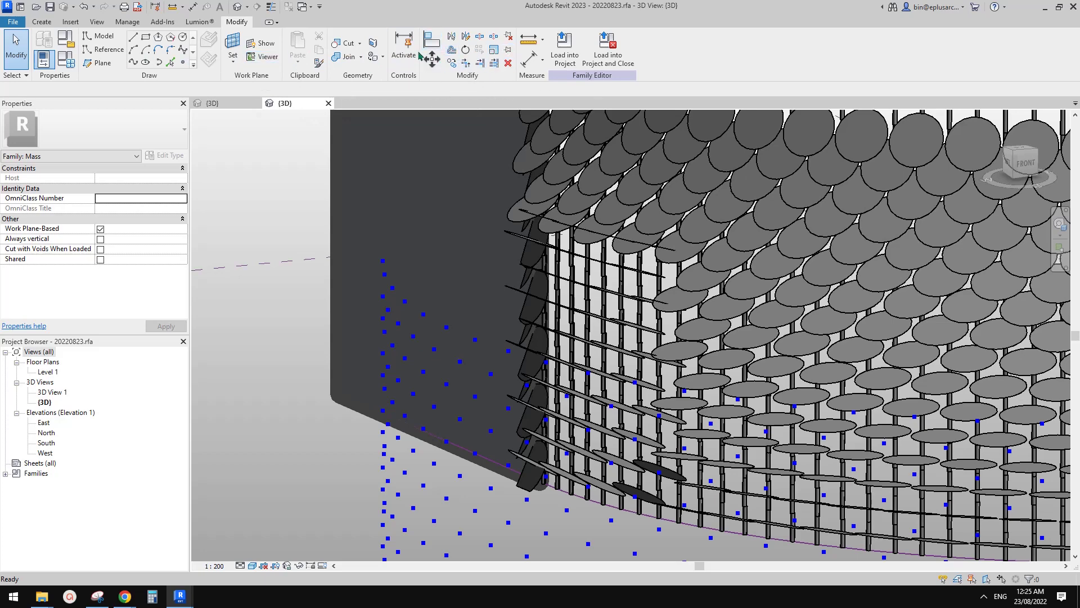
pyautogui.moveTo(311, 174); pyautogui.dragTo(360, 159, button='middle')
pyautogui.press('m')
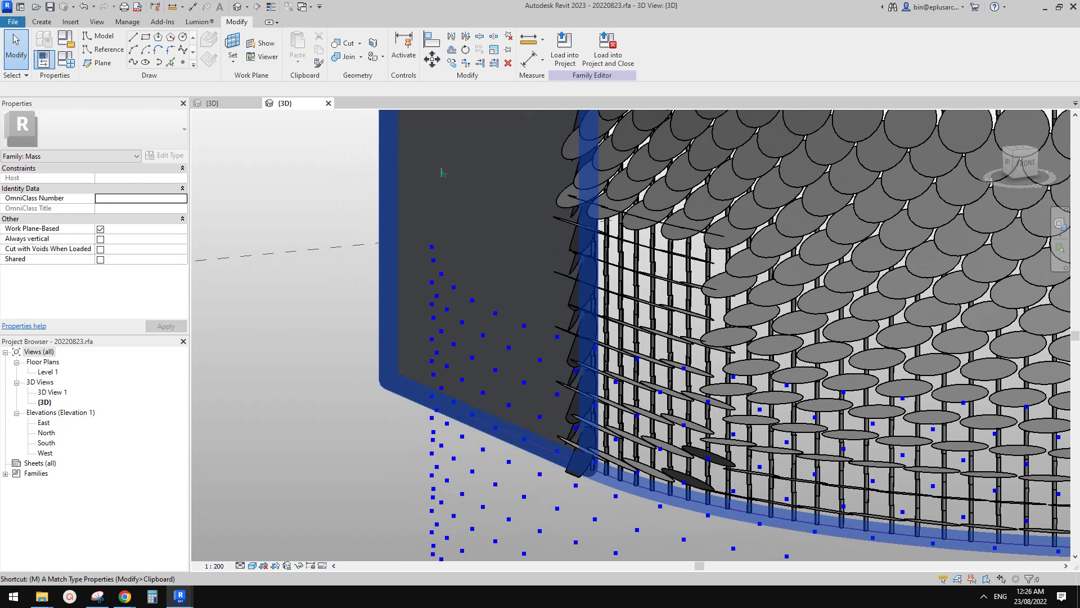
pyautogui.press('a')
pyautogui.press('Escape')
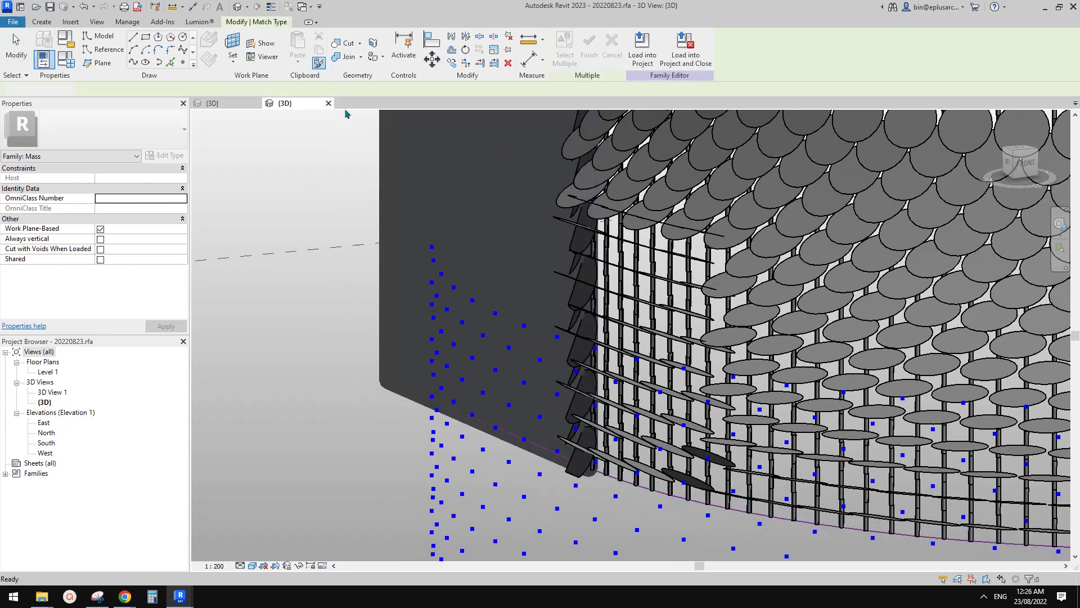
# Step: Use Match Type to copy the tilt of the adjacent correctly rotated panel onto four panels in an upper row of the irregular block
pyautogui.click(320, 65)
pyautogui.moveTo(355, 181); pyautogui.dragTo(373, 184, button='middle')
pyautogui.keyDown('shift'); pyautogui.moveTo(608, 253); pyautogui.dragTo(771, 278, button='middle'); pyautogui.keyUp('shift')
pyautogui.scroll(2, 687, 293)
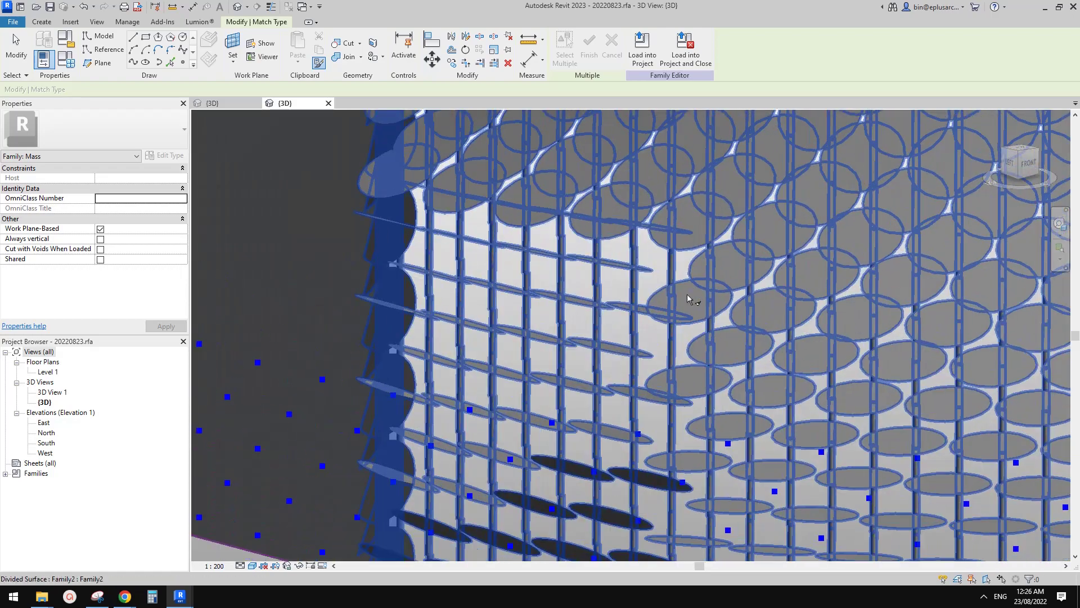
pyautogui.click(683, 297)
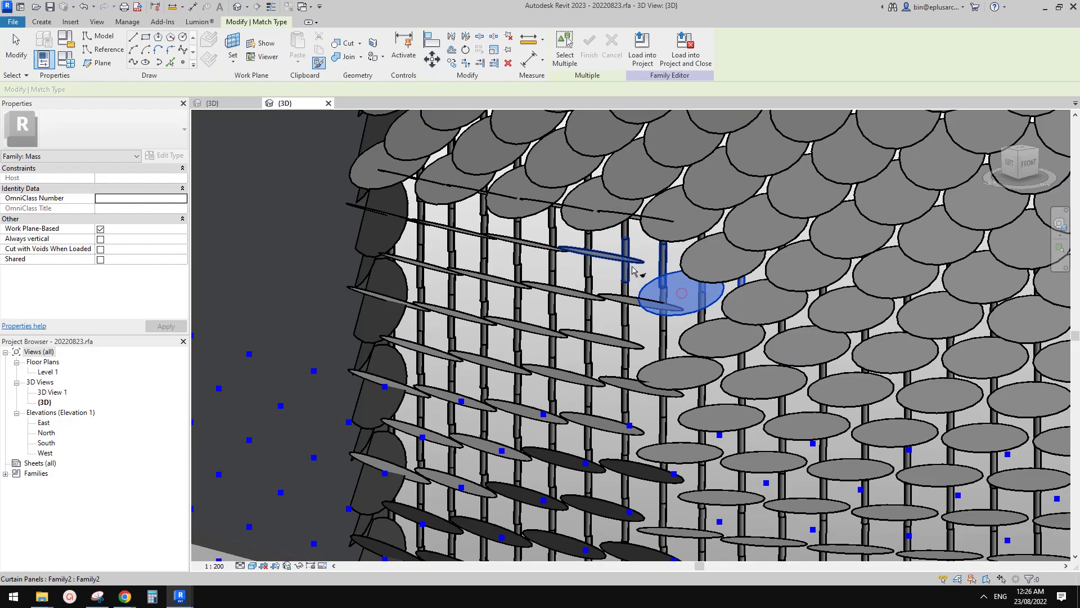
pyautogui.click(631, 265)
pyautogui.scroll(-1, 608, 275)
pyautogui.keyDown('shift'); pyautogui.moveTo(603, 278); pyautogui.dragTo(622, 267, button='middle'); pyautogui.keyUp('shift')
pyautogui.click(605, 255)
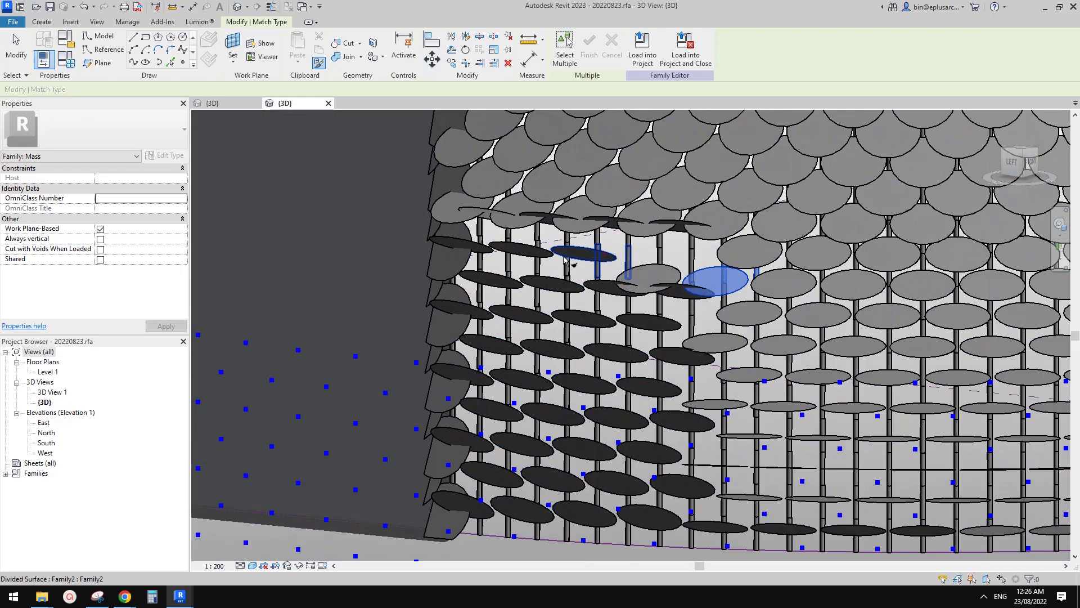
pyautogui.click(520, 249)
pyautogui.click(470, 249)
pyautogui.moveTo(664, 305); pyautogui.dragTo(633, 278, button='middle')
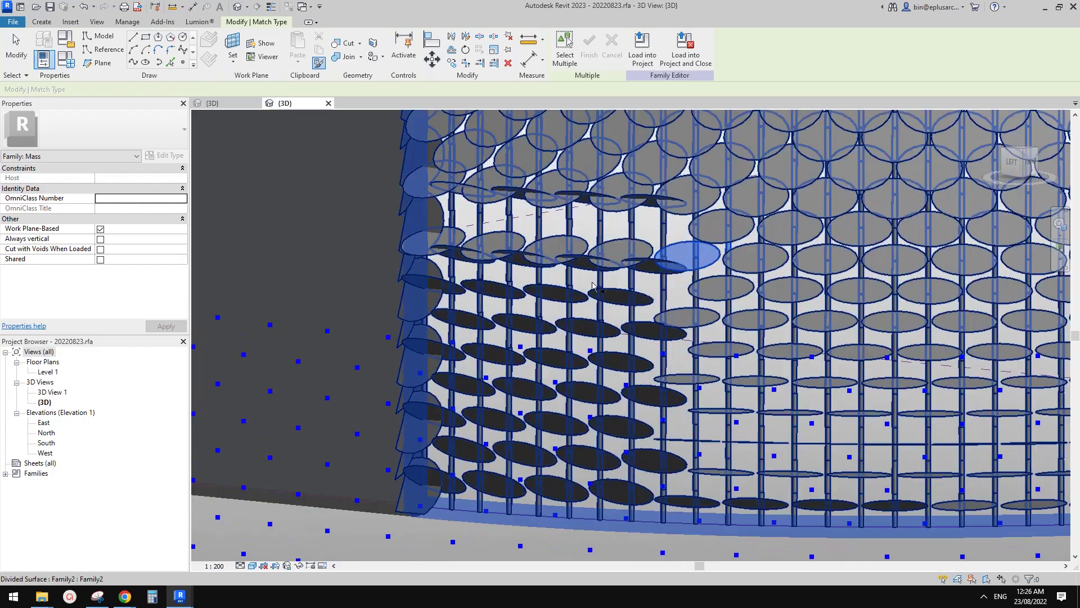
# Step: Match the four irregular panels of the next row down to the correctly tilted panel beside them
pyautogui.press('m')
pyautogui.press('a')
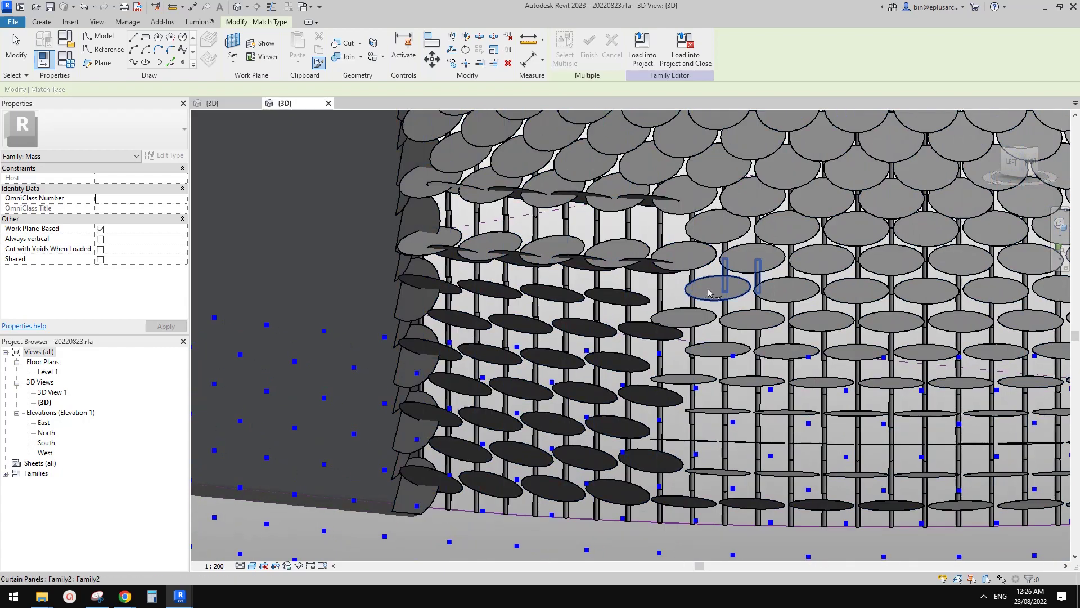
pyautogui.click(710, 293)
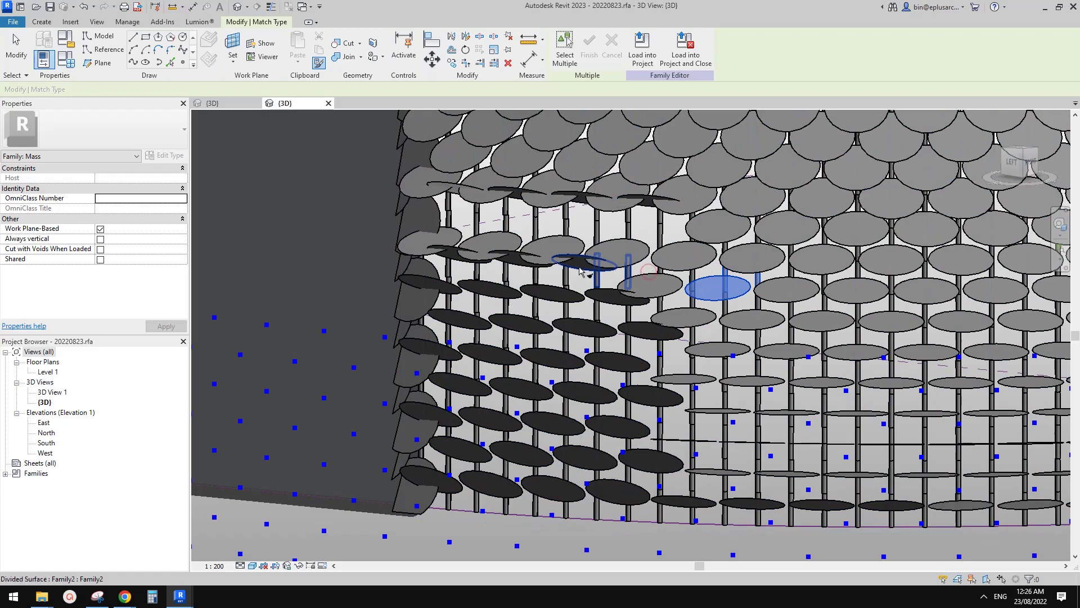
pyautogui.click(579, 268)
pyautogui.click(516, 261)
pyautogui.click(450, 259)
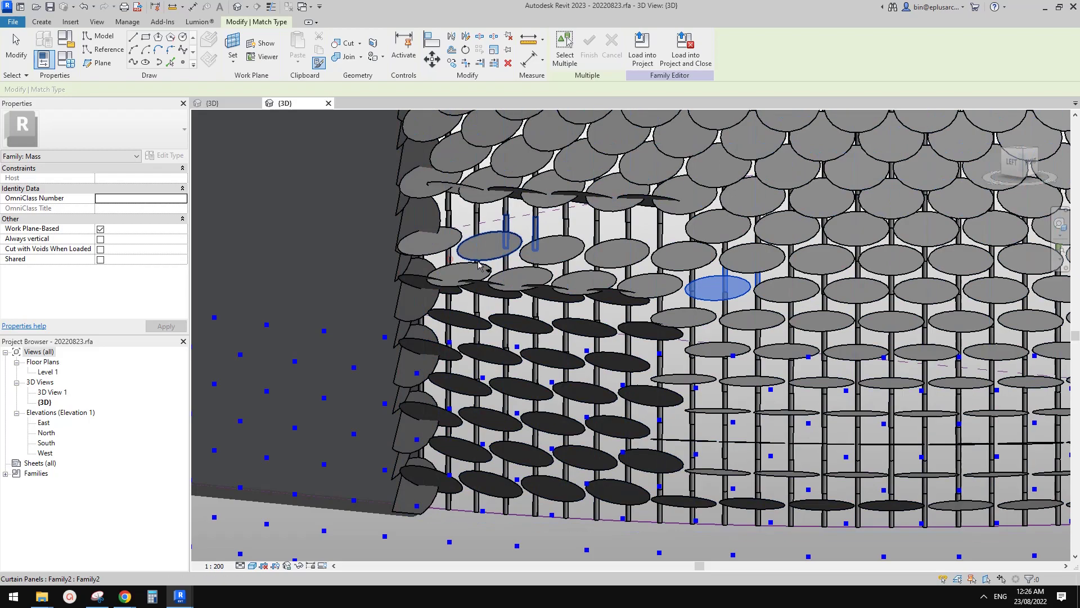
pyautogui.scroll(-1, 478, 264)
pyautogui.keyDown('shift'); pyautogui.moveTo(496, 270); pyautogui.dragTo(596, 299, button='middle'); pyautogui.keyUp('shift')
pyautogui.press('m')
pyautogui.press('a')
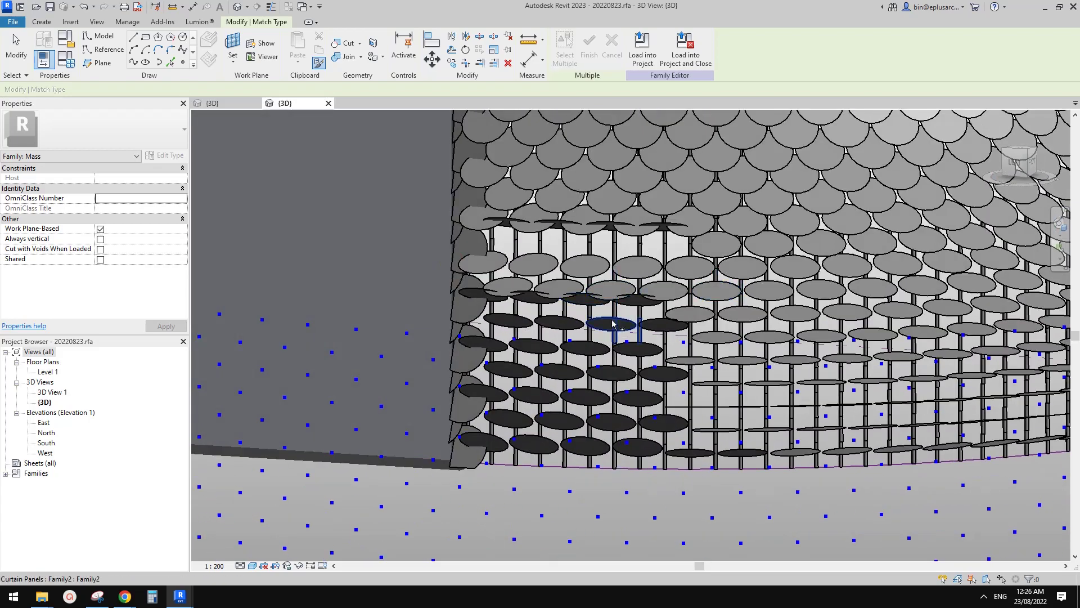
pyautogui.press('Escape')
# Step: Check parameter A of the four panels in the following irregular row, select the neighbouring panel, and review the facade from its left side
pyautogui.click(640, 331)
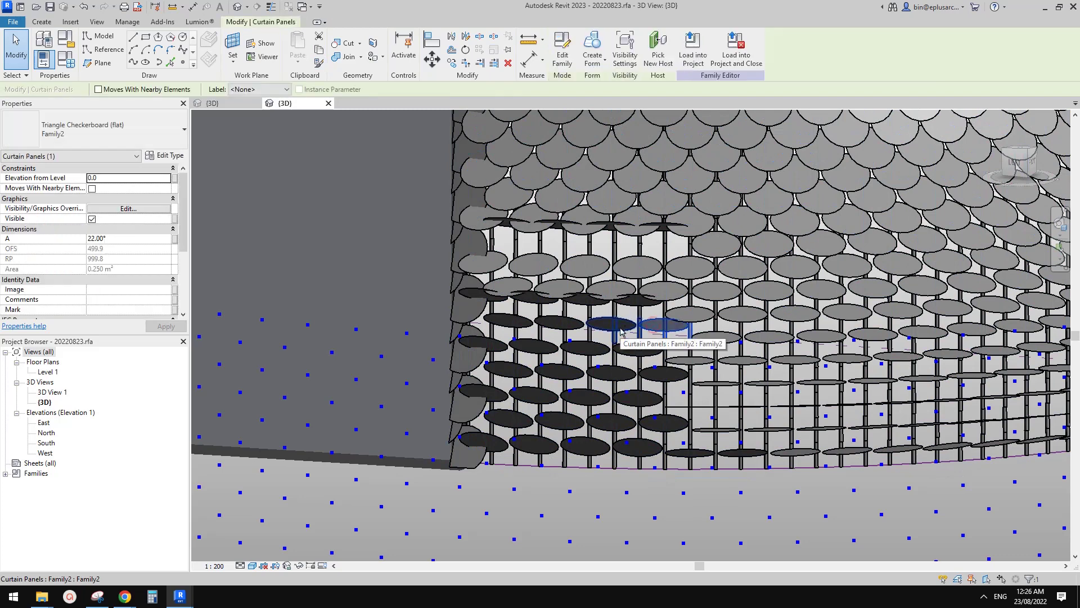
pyautogui.keyDown('ctrl'); pyautogui.click(617, 330); pyautogui.keyUp('ctrl')
pyautogui.keyDown('ctrl'); pyautogui.click(566, 328); pyautogui.keyUp('ctrl')
pyautogui.keyDown('ctrl'); pyautogui.click(519, 326); pyautogui.keyUp('ctrl')
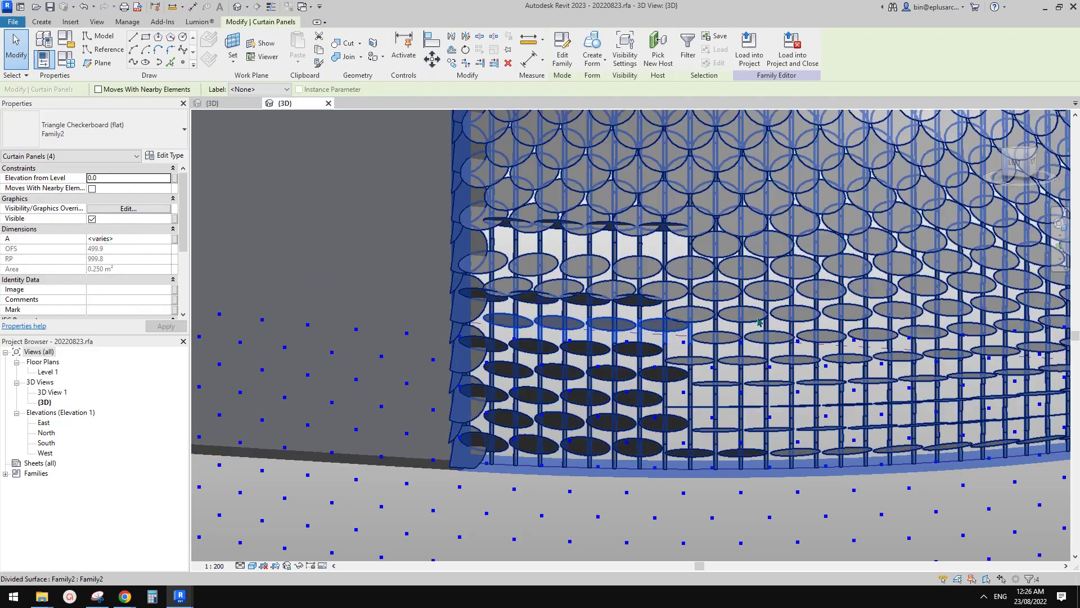
pyautogui.press('Escape')
pyautogui.click(705, 318)
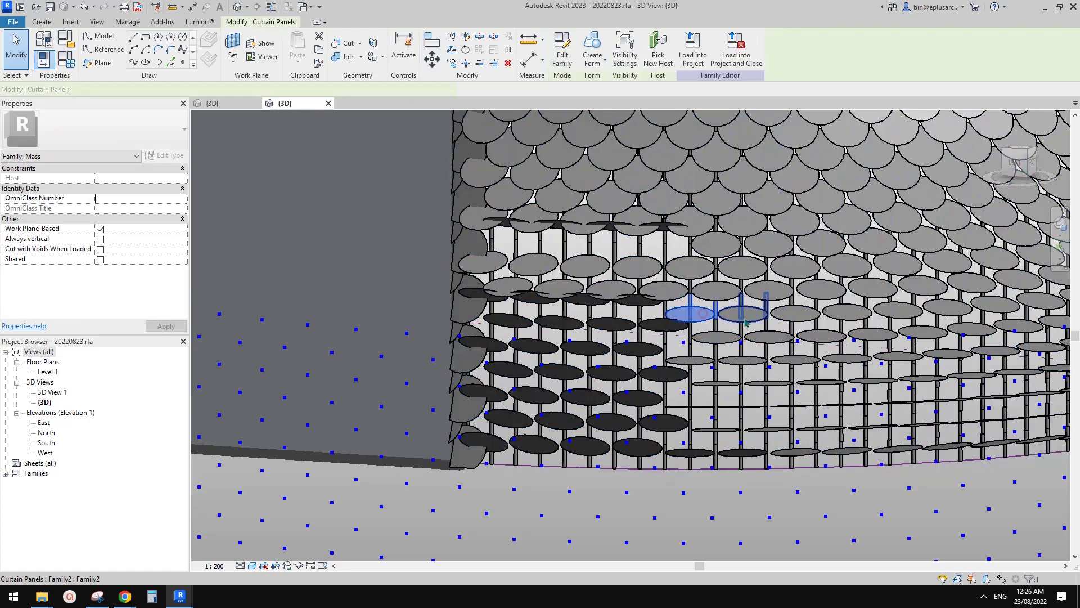
pyautogui.scroll(-5, 726, 320)
pyautogui.moveTo(715, 351)
pyautogui.keyDown('shift'); pyautogui.mouseDown(button='middle')
pyautogui.moveTo(792, 356)
pyautogui.moveTo(620, 314)
pyautogui.moveTo(773, 340)
pyautogui.moveTo(992, 446)
pyautogui.moveTo(922, 448)
pyautogui.moveTo(803, 418)
pyautogui.moveTo(542, 405)
pyautogui.mouseUp(button='middle'); pyautogui.keyUp('shift')
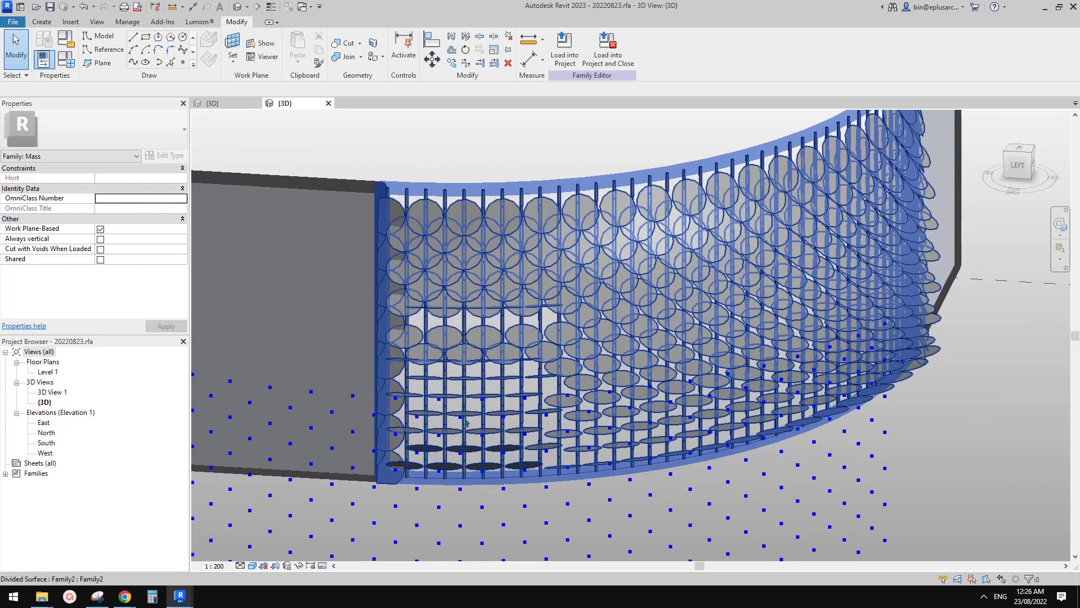
pyautogui.keyDown('shift'); pyautogui.moveTo(545, 392); pyautogui.dragTo(629, 396, button='middle'); pyautogui.keyUp('shift')
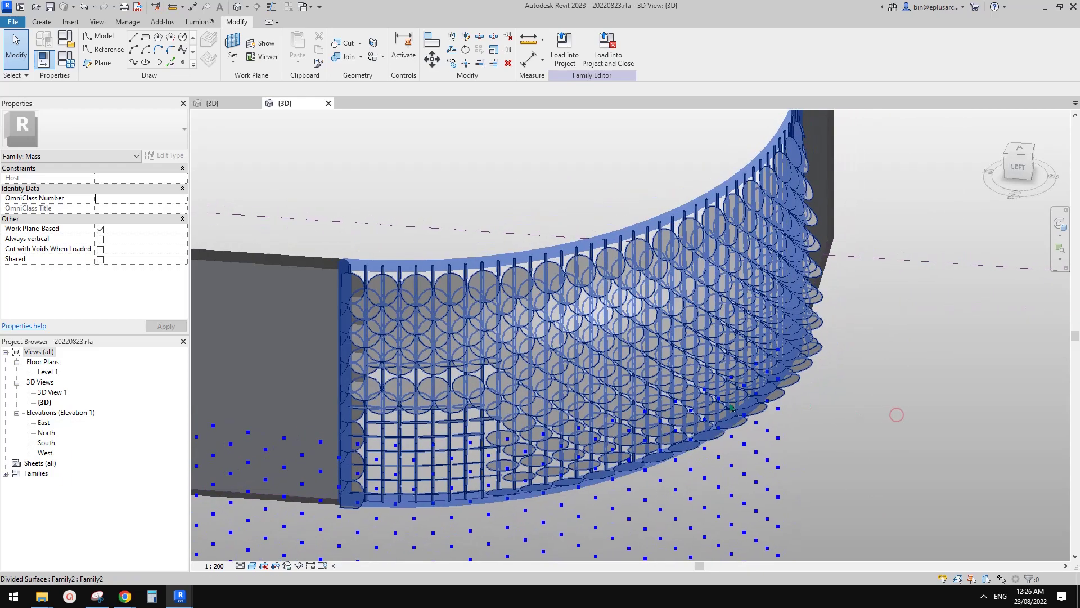